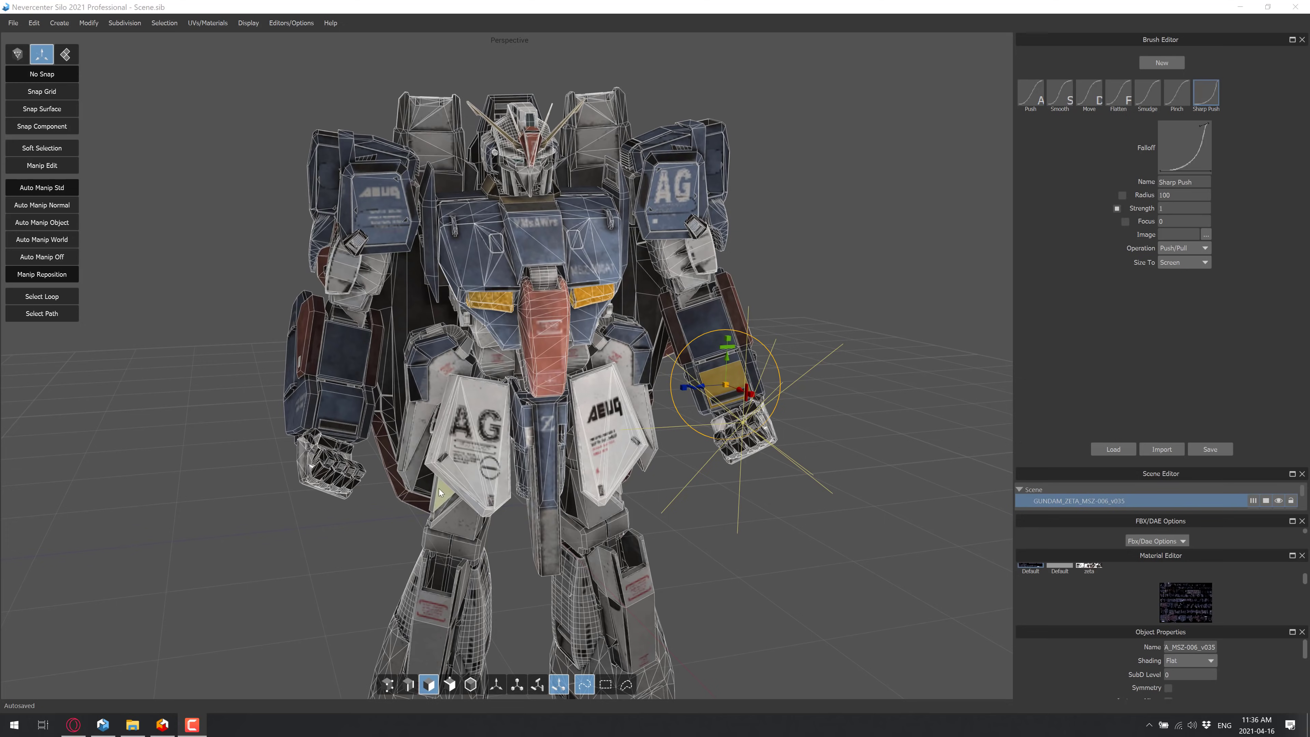
Examine the robot model from different distances and angles, and switch to Milo to view it rendered
{"action": "scroll", "coordinate": [336, 558], "scroll_direction": "up", "scroll_amount": 2}
{"action": "scroll", "coordinate": [351, 543], "scroll_direction": "up", "scroll_amount": 6}
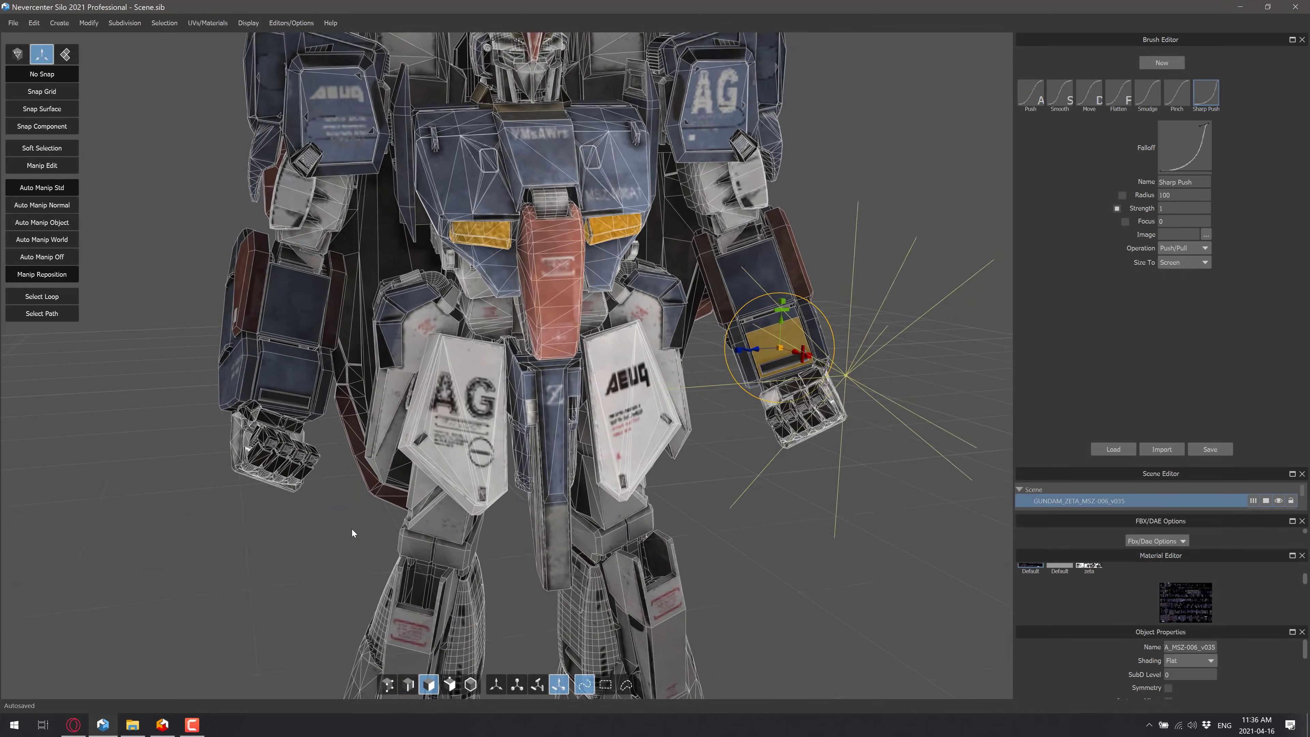
{"action": "scroll", "coordinate": [296, 496], "scroll_direction": "down", "scroll_amount": 8}
{"action": "scroll", "coordinate": [264, 496], "scroll_direction": "down", "scroll_amount": 2}
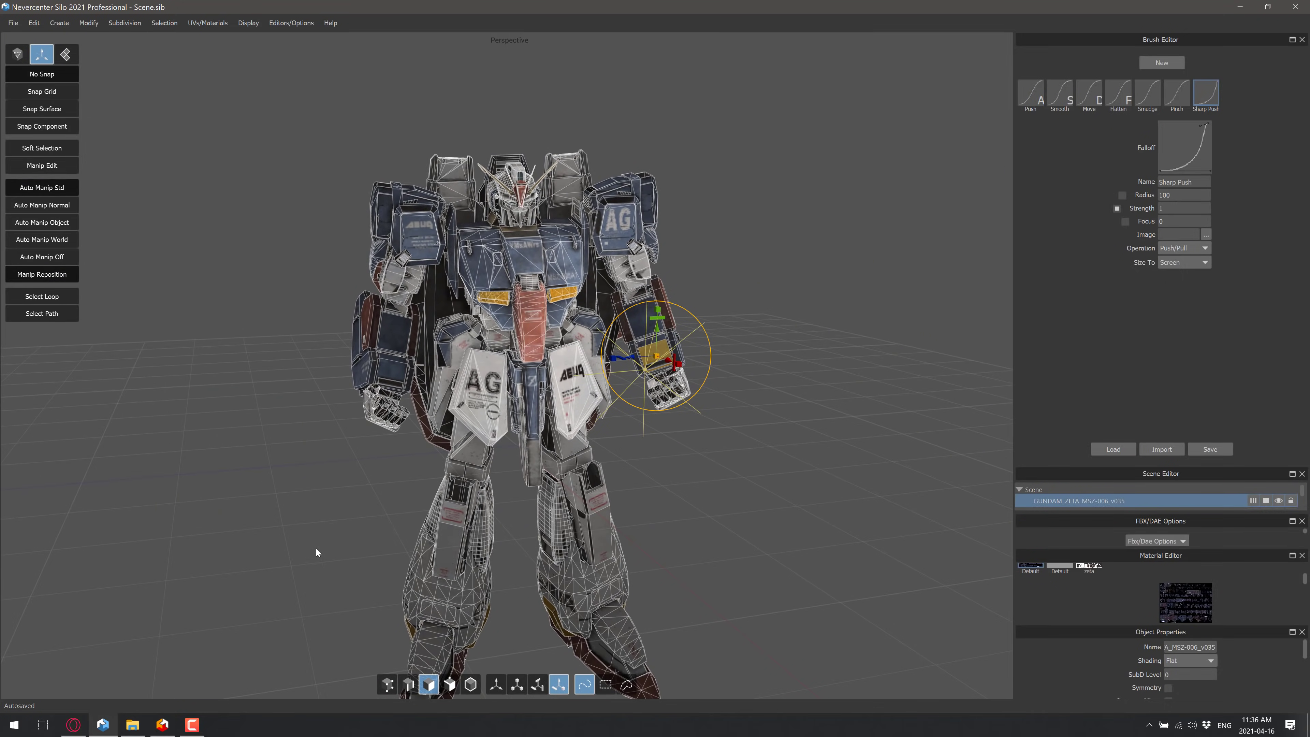
{"action": "middle_click_drag", "start_coordinate": [328, 546], "coordinate": [694, 499]}
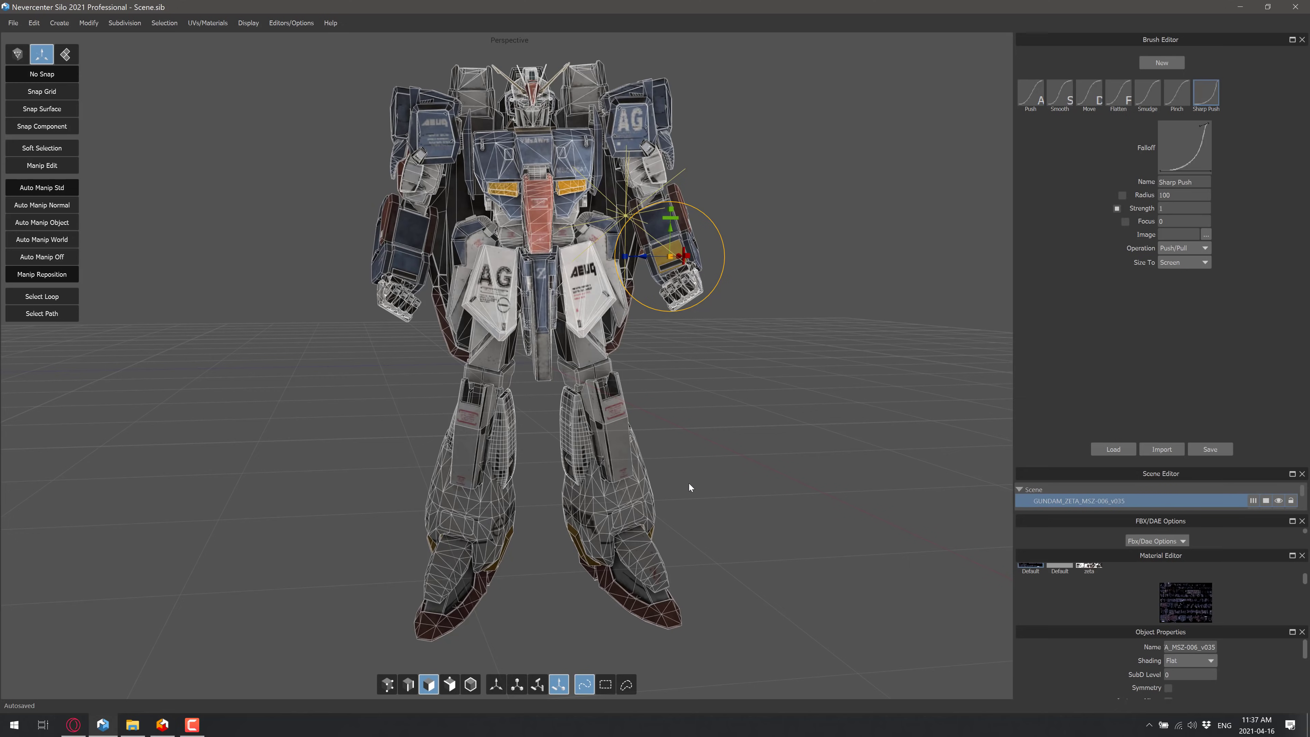
{"action": "key", "text": "alt+Tab"}
{"action": "key", "text": "Tab"}
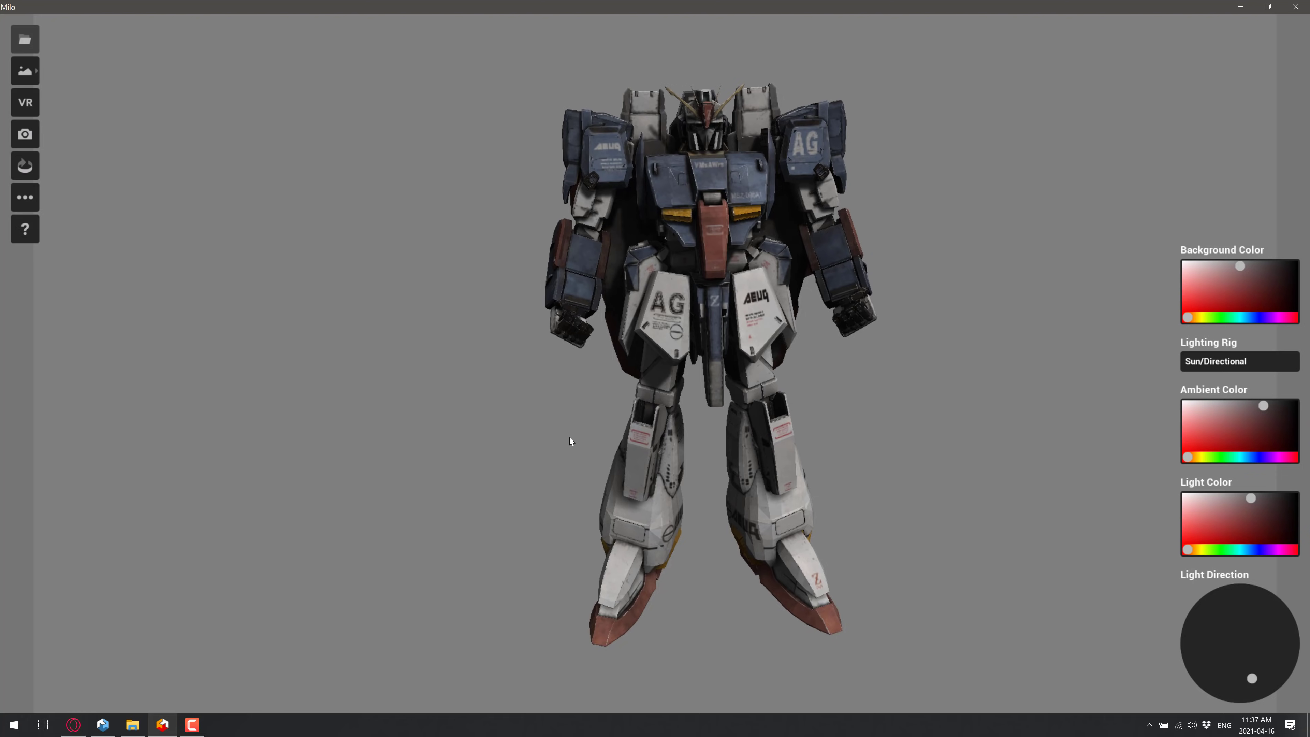
{"action": "mouse_move", "coordinate": [528, 449]}
{"action": "left_mouse_down"}
{"action": "mouse_move", "coordinate": [546, 446]}
{"action": "mouse_move", "coordinate": [469, 447]}
{"action": "mouse_move", "coordinate": [998, 444]}
{"action": "mouse_move", "coordinate": [522, 428]}
{"action": "left_mouse_up"}
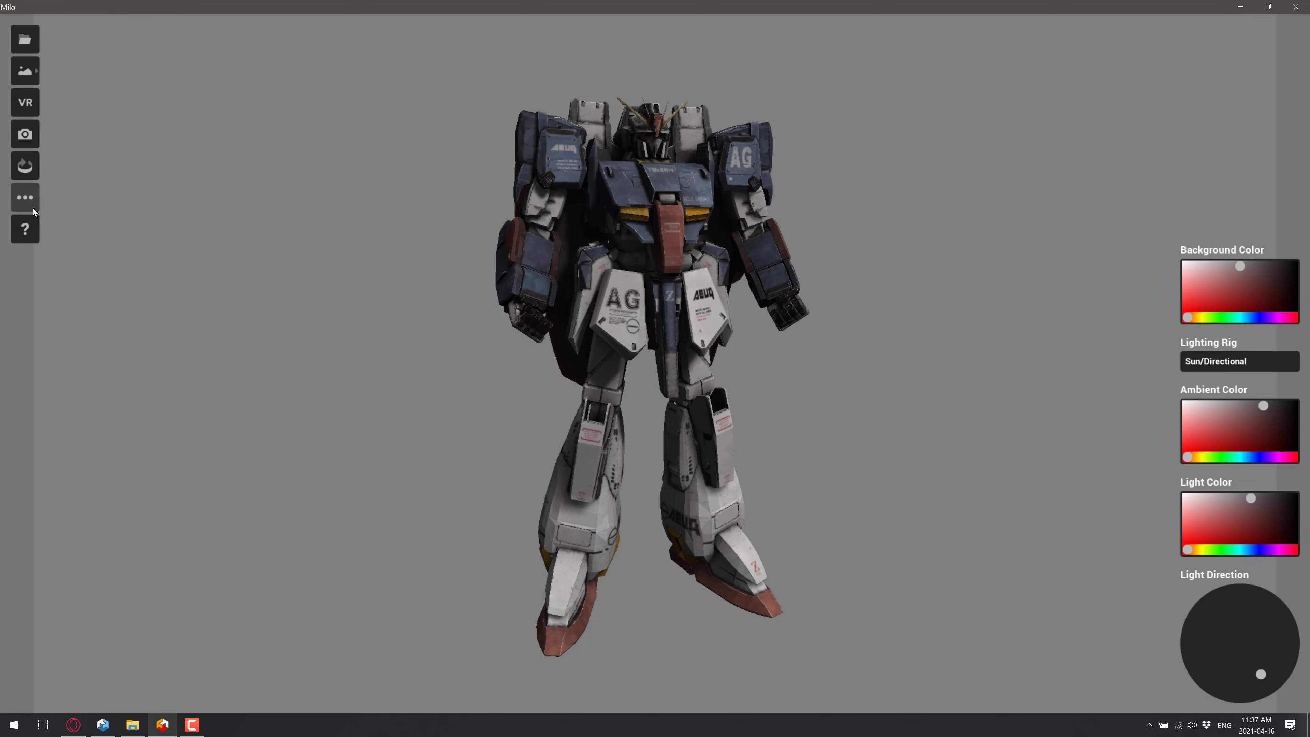
Preview the model against the Color Room, Sky and Image backgrounds and return to Solid Color
{"action": "left_click", "coordinate": [25, 71]}
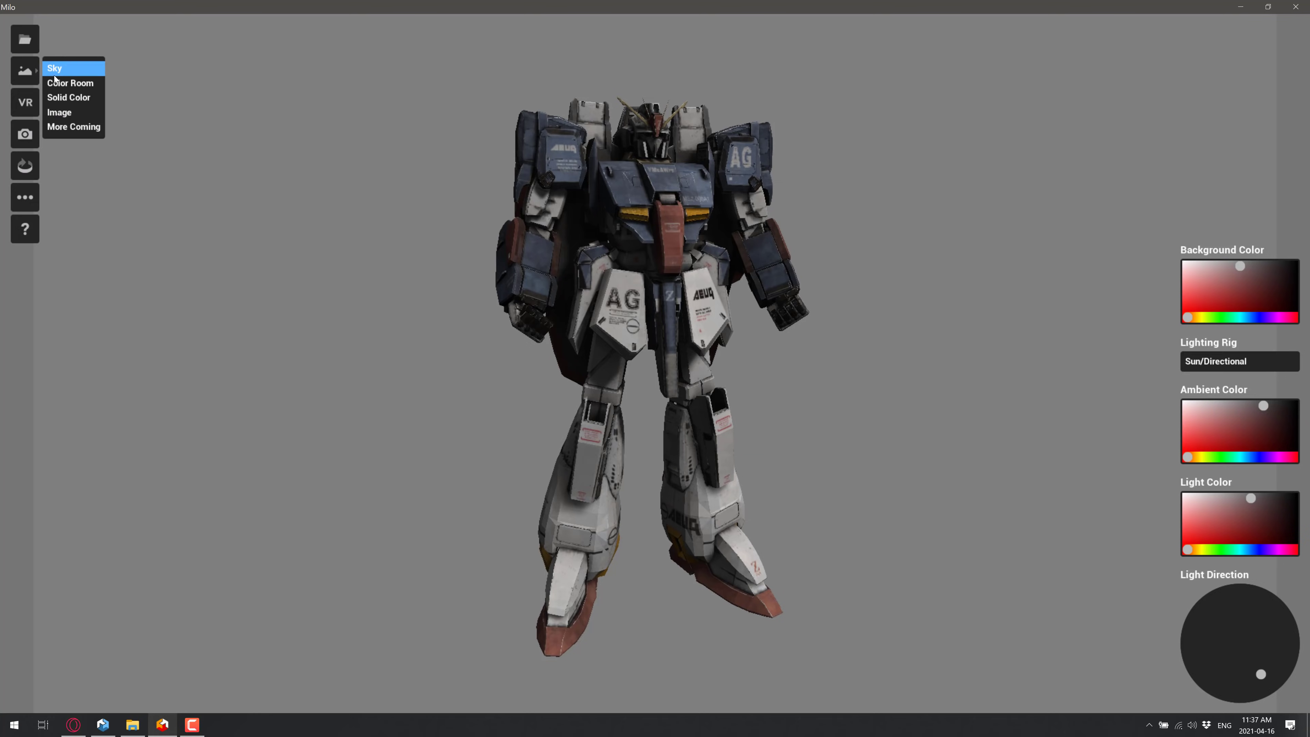
{"action": "left_click", "coordinate": [63, 85]}
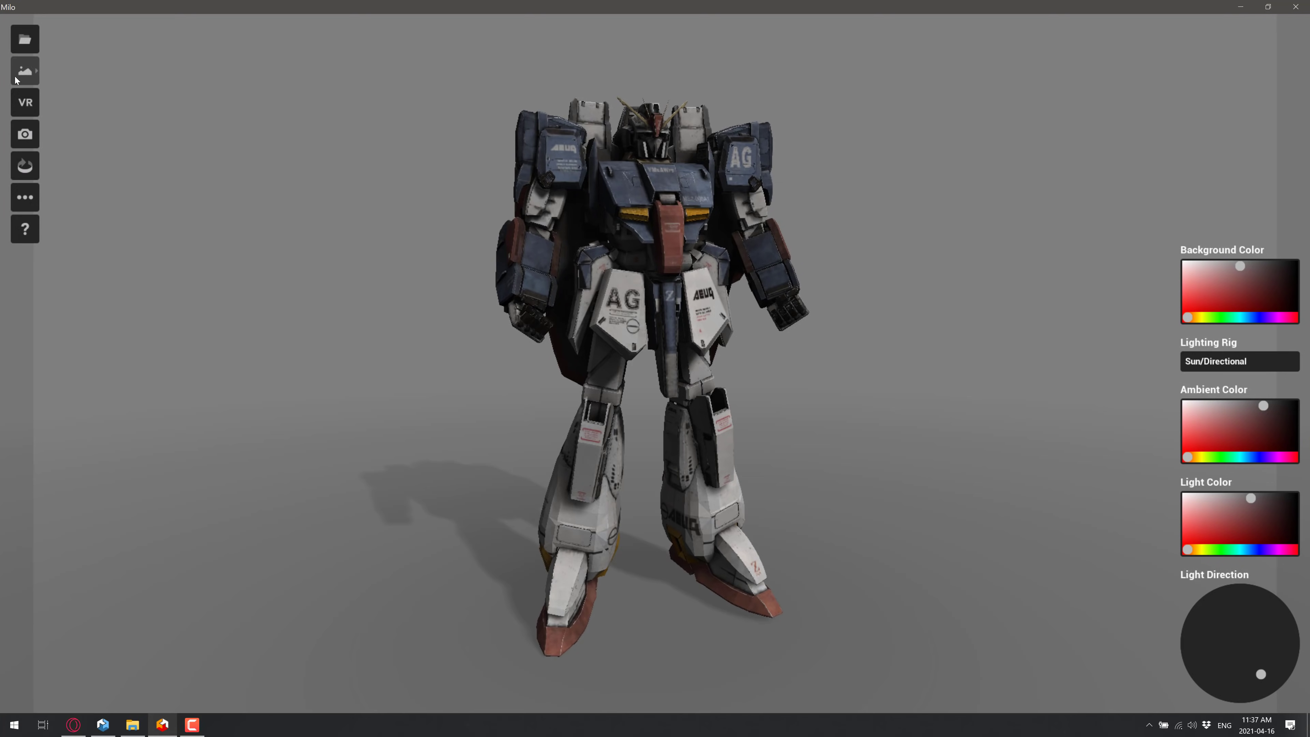
{"action": "left_click", "coordinate": [25, 71]}
{"action": "left_click", "coordinate": [54, 68]}
{"action": "left_click", "coordinate": [26, 75]}
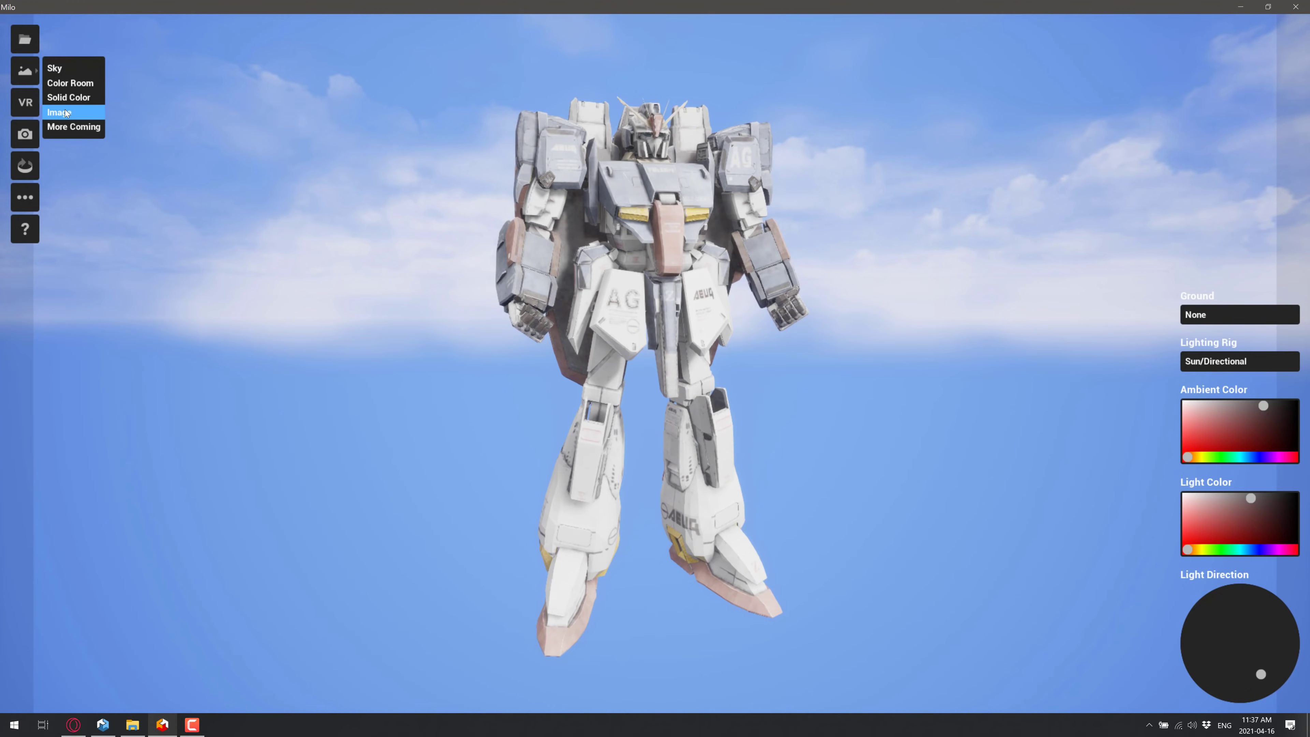
{"action": "left_click", "coordinate": [64, 121]}
{"action": "left_click", "coordinate": [37, 73]}
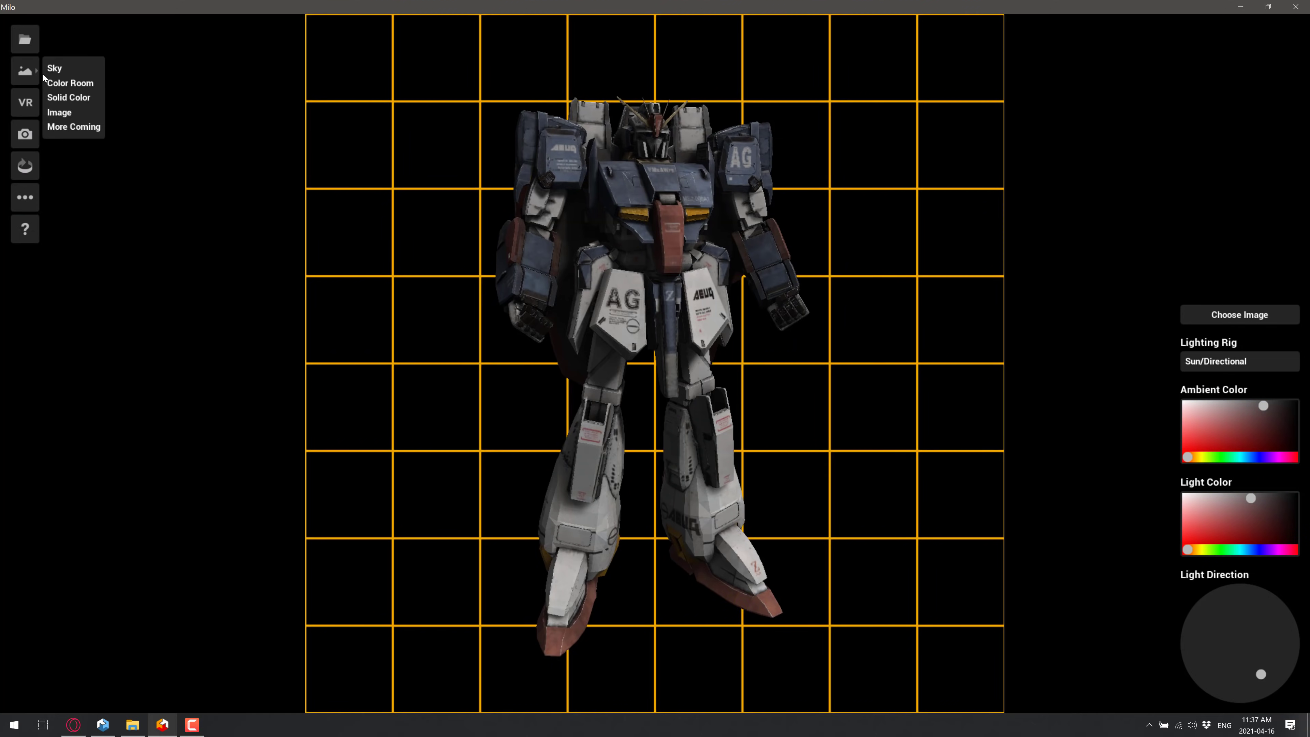
{"action": "left_click", "coordinate": [70, 99]}
Change the lighting rig to 3-Point and aim the light direction toward the lower right of its dial
{"action": "left_click", "coordinate": [1244, 364]}
{"action": "left_click", "coordinate": [1207, 401]}
{"action": "left_click", "coordinate": [1226, 639]}
{"action": "left_click_drag", "start_coordinate": [1226, 640], "coordinate": [1277, 672]}
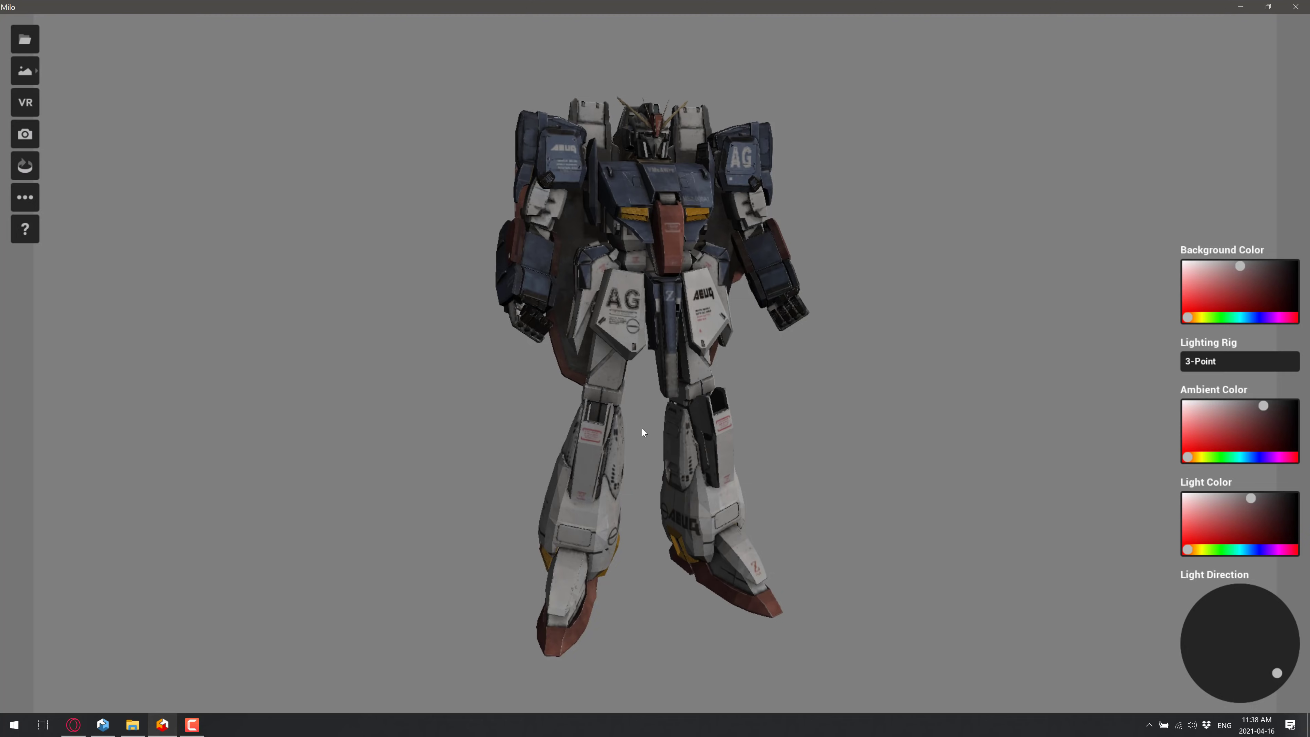
Switch back to Silo and split the viewport into a perspective view with two UV views
{"action": "key", "text": "alt+Tab"}
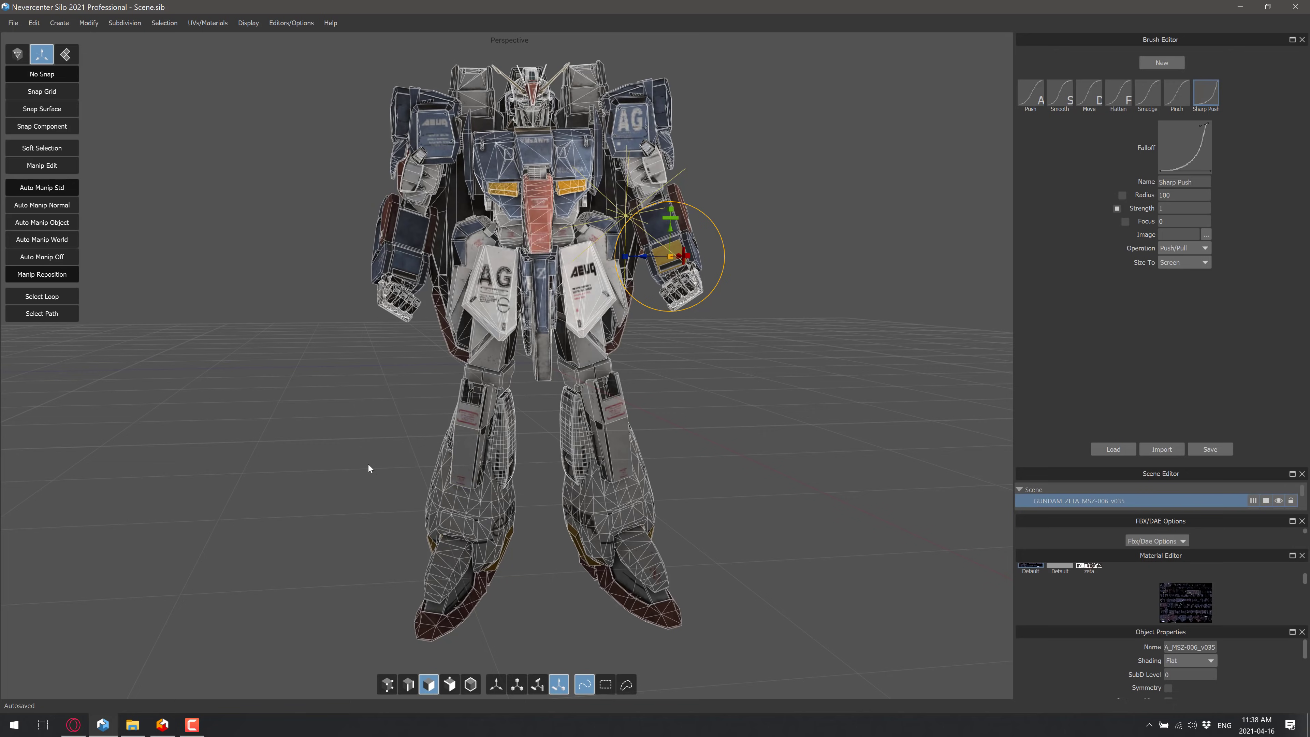
{"action": "key", "text": "space"}
{"action": "key", "text": "space"}
{"action": "key", "text": "space"}
{"action": "key", "text": "space"}
{"action": "key", "text": "space"}
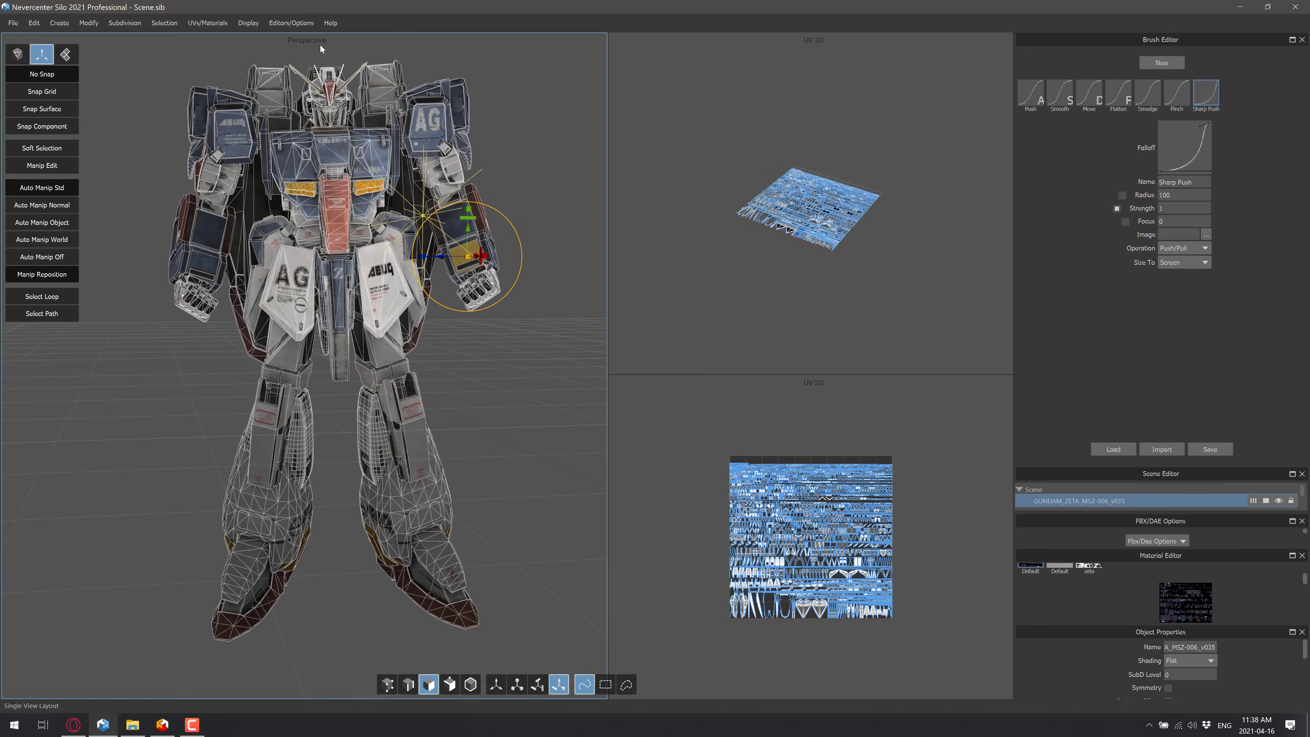
Close the Scene Editor, FBX/DAE Options, Material Editor and Object Properties, keeping only the Brush Editor docked
{"action": "left_click", "coordinate": [249, 23]}
{"action": "left_click", "coordinate": [319, 223]}
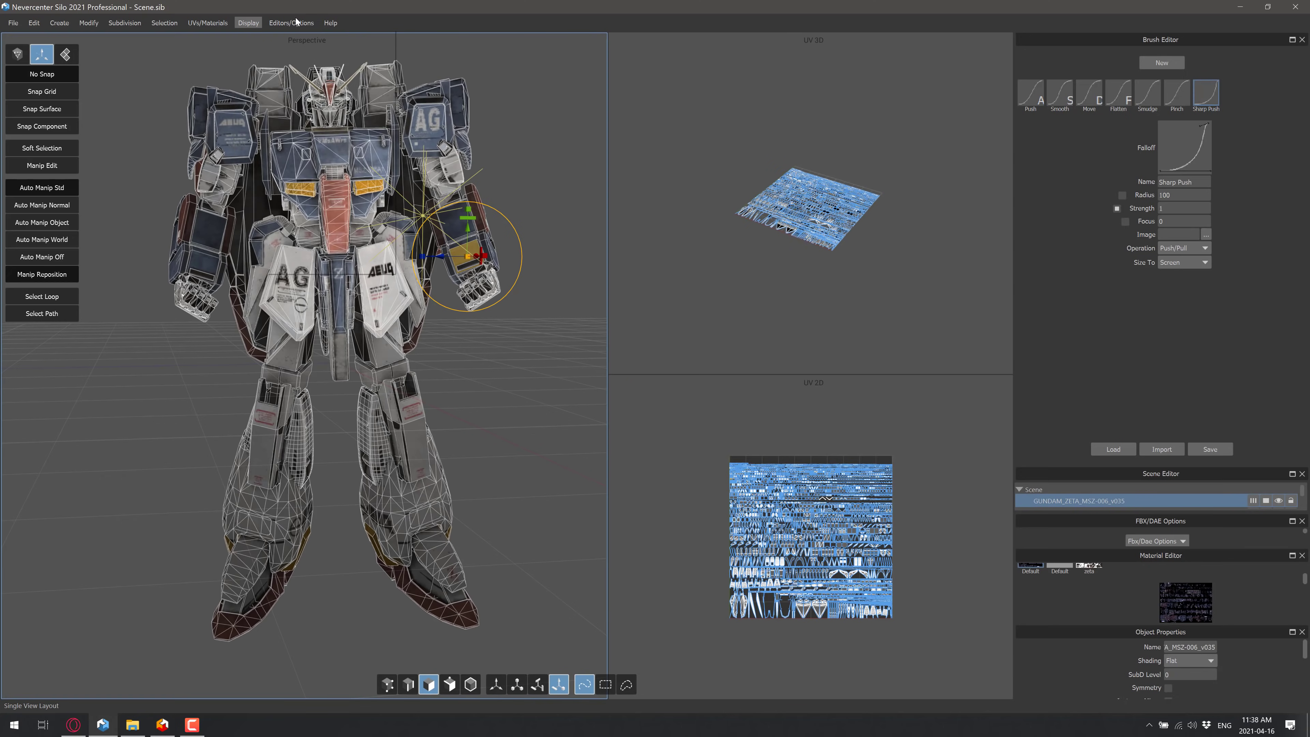
{"action": "left_click", "coordinate": [293, 23]}
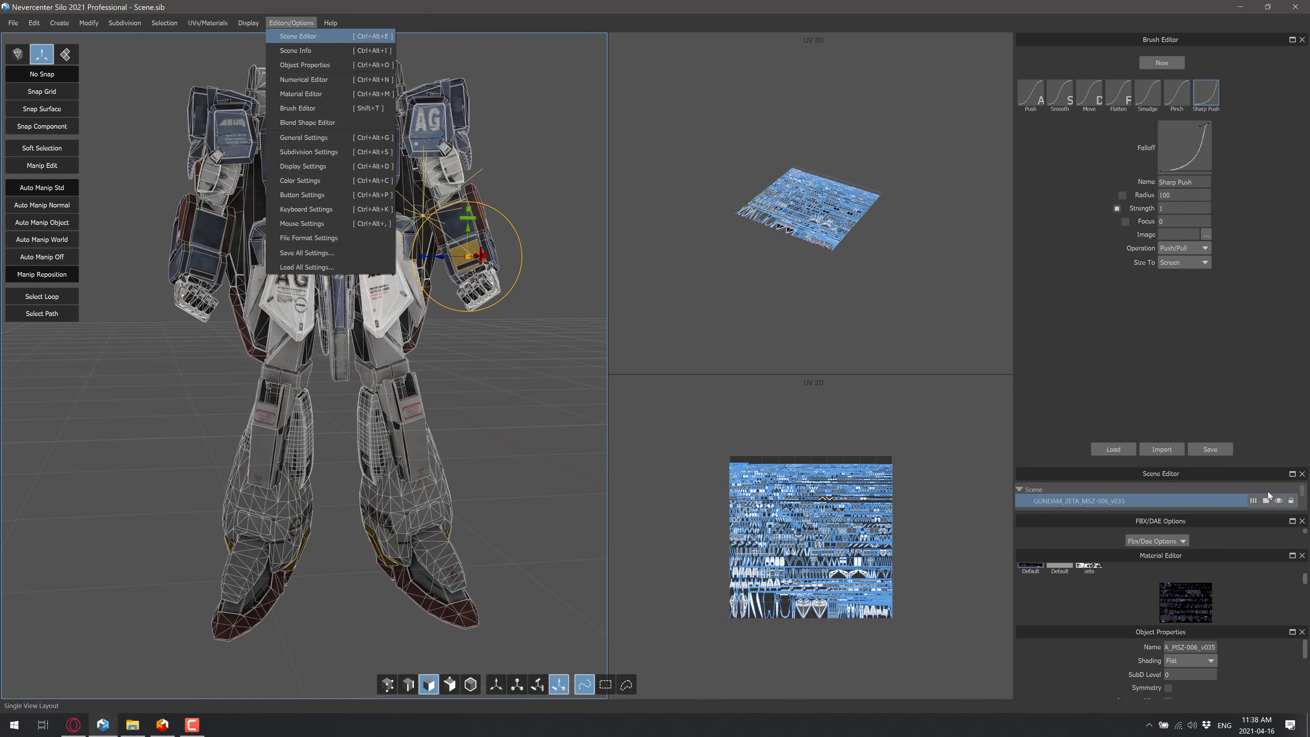
{"action": "left_click", "coordinate": [1301, 473]}
{"action": "left_click", "coordinate": [1302, 508]}
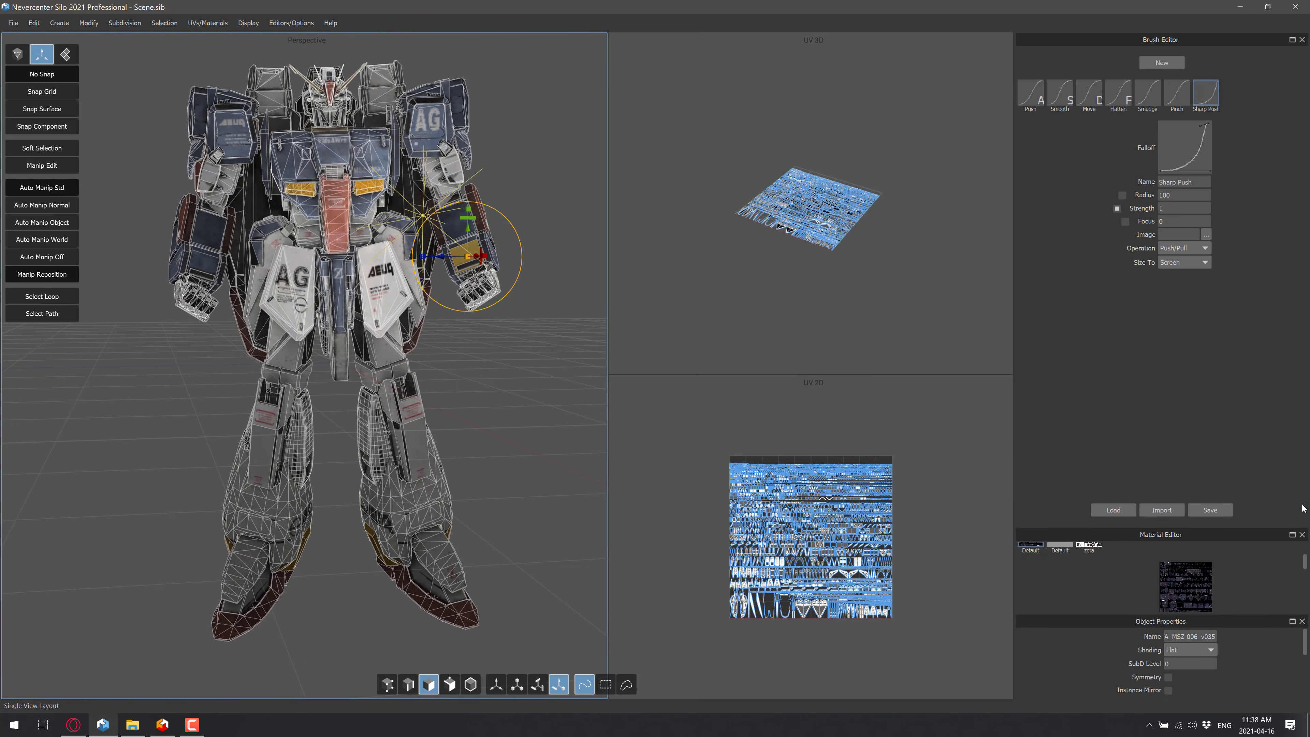
{"action": "left_click", "coordinate": [1301, 535]}
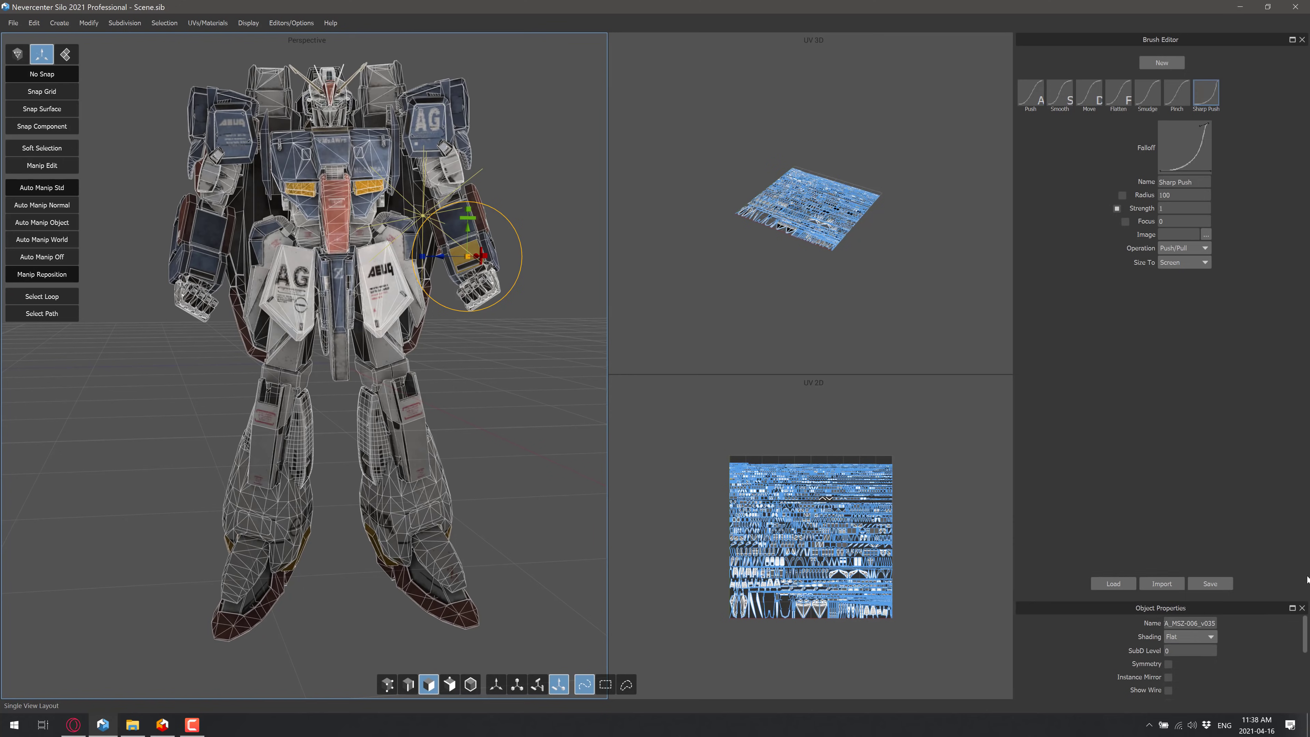
{"action": "left_click", "coordinate": [1302, 608]}
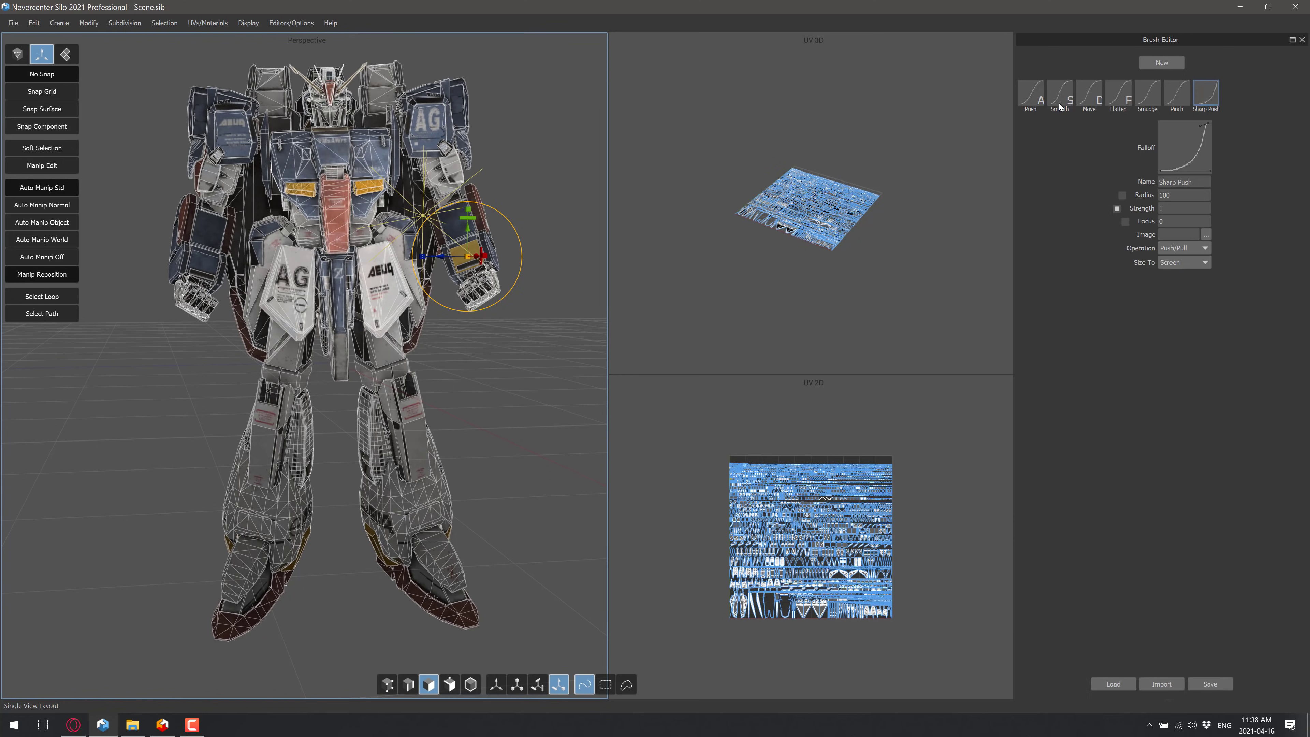
Show the modeling tool buttons and return to the single perspective view
{"action": "left_click", "coordinate": [17, 54]}
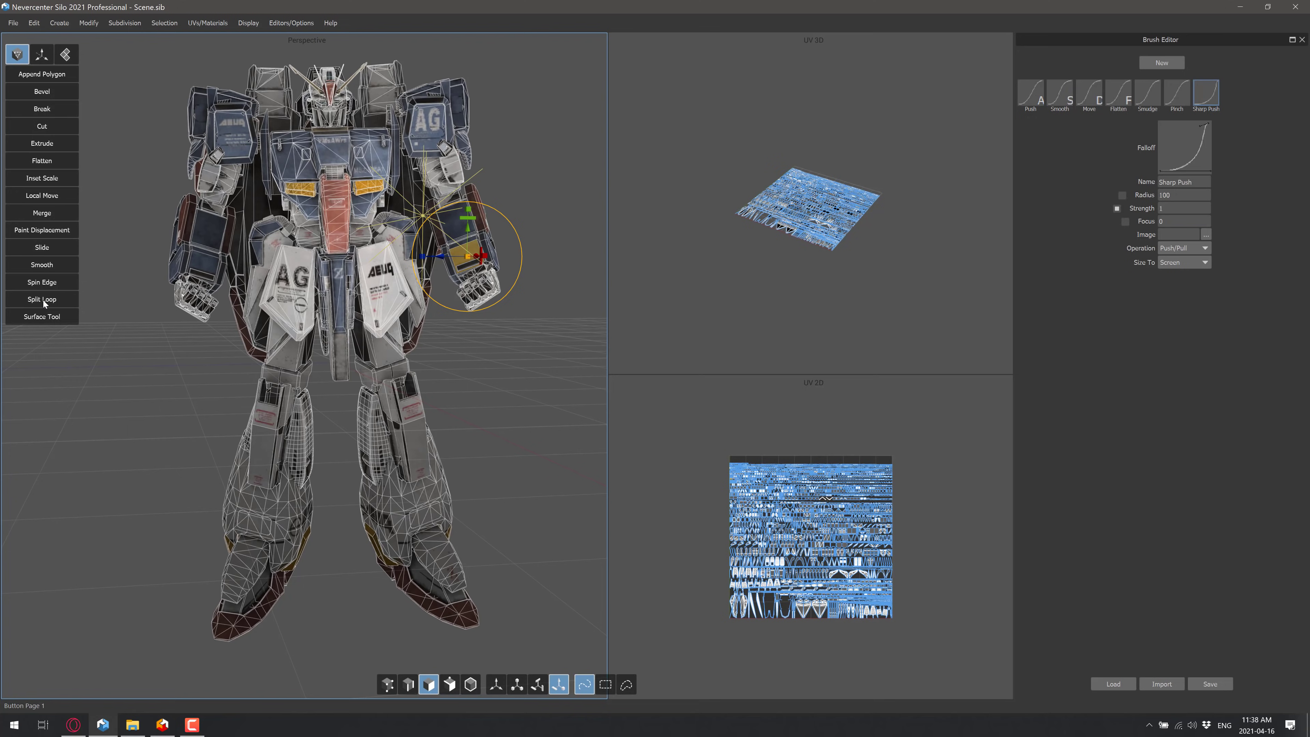
{"action": "key", "text": "space"}
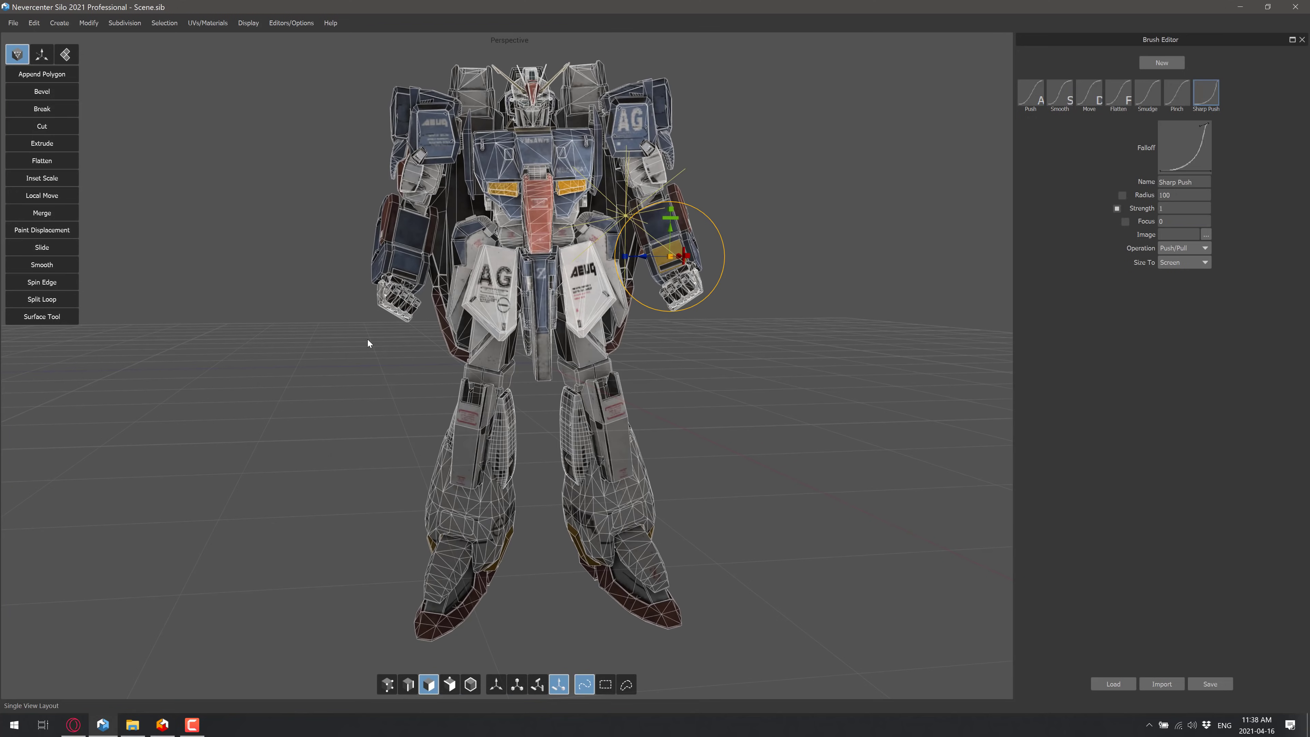
Try a short Surface Tool stroke on the robot's lower leg and cycle through the component selection modes
{"action": "left_click", "coordinate": [36, 323]}
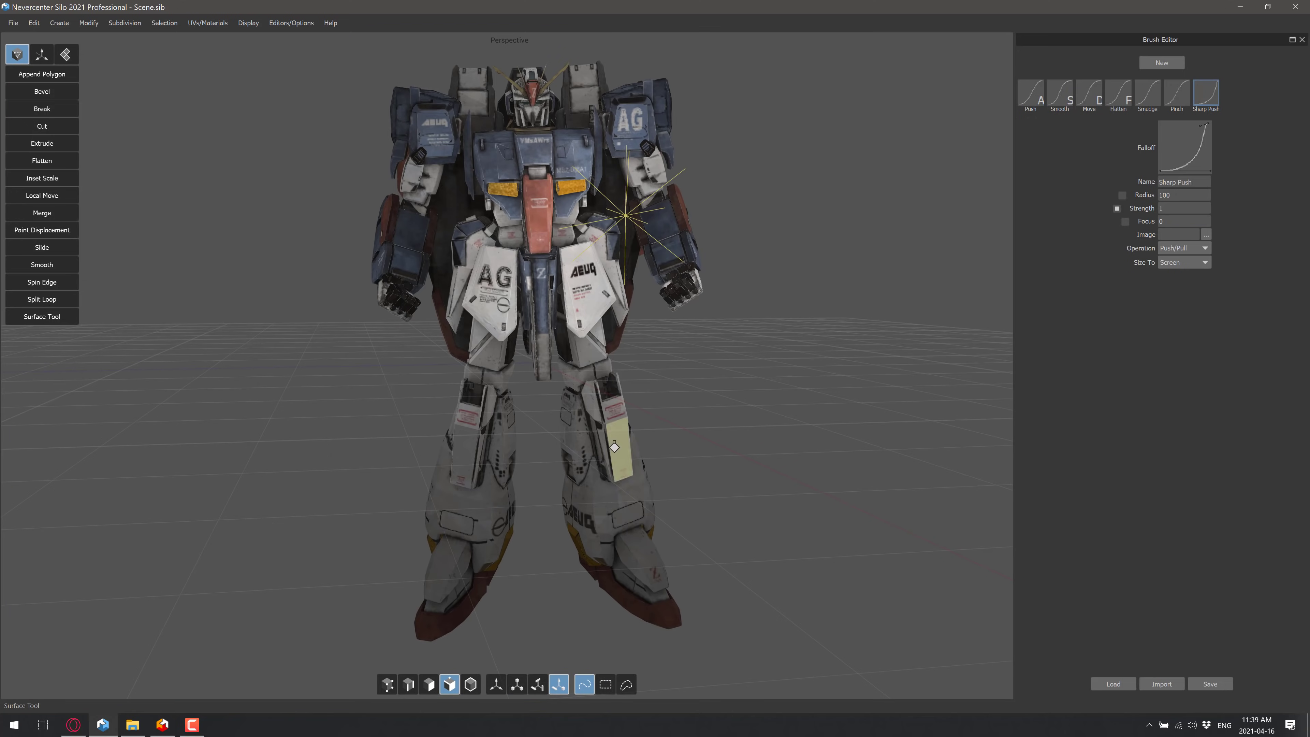
{"action": "mouse_move", "coordinate": [483, 513]}
{"action": "left_mouse_down"}
{"action": "mouse_move", "coordinate": [457, 518]}
{"action": "mouse_move", "coordinate": [441, 489]}
{"action": "mouse_move", "coordinate": [457, 519]}
{"action": "mouse_move", "coordinate": [498, 496]}
{"action": "left_mouse_up"}
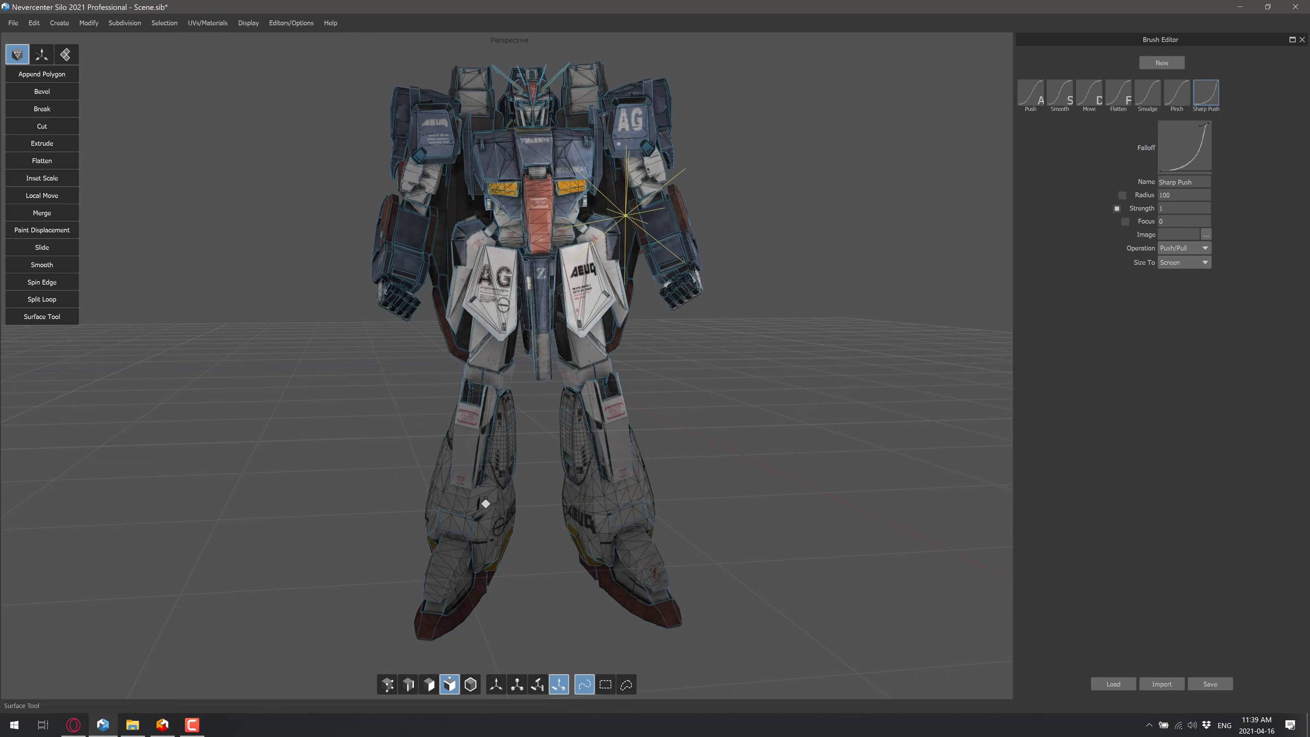
{"action": "key", "text": "a"}
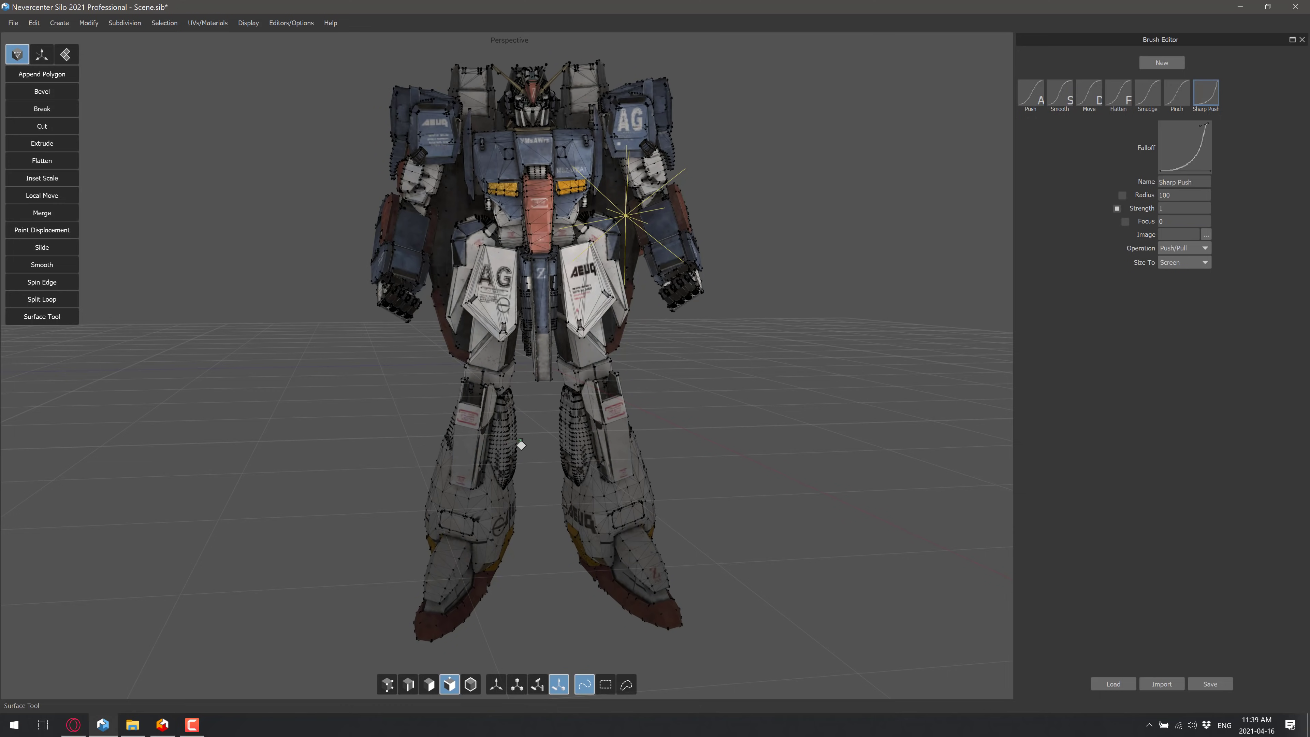
{"action": "key", "text": "a"}
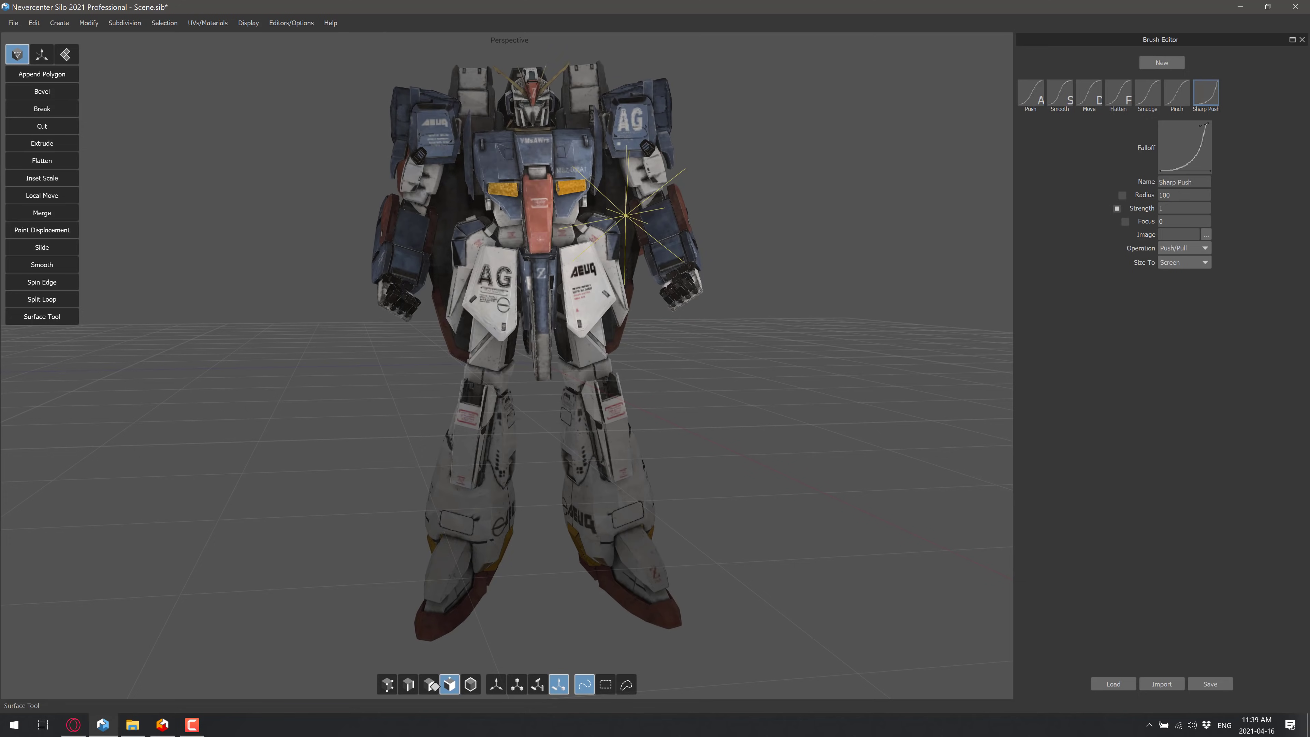
Switch from face to vertex selection and try the Smooth command on the robot mesh
{"action": "left_click", "coordinate": [428, 685]}
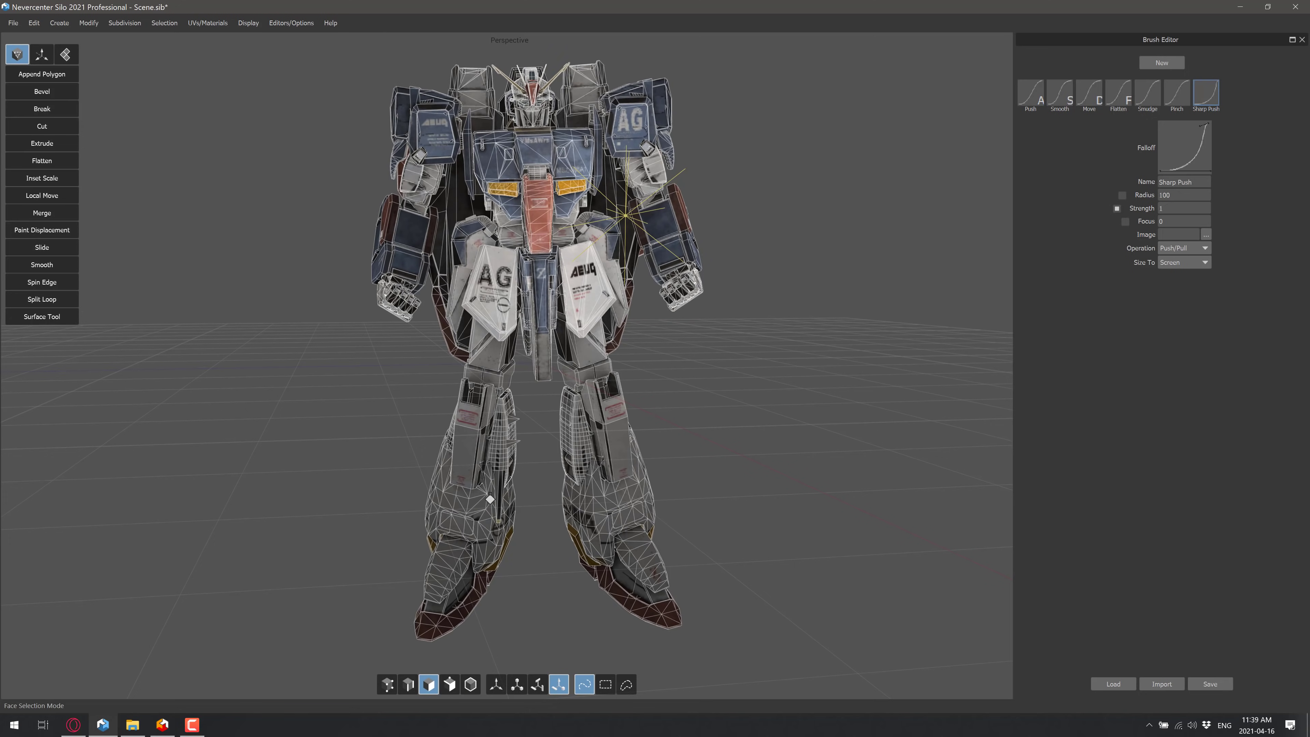
{"action": "key", "text": "a"}
{"action": "left_click", "coordinate": [41, 269]}
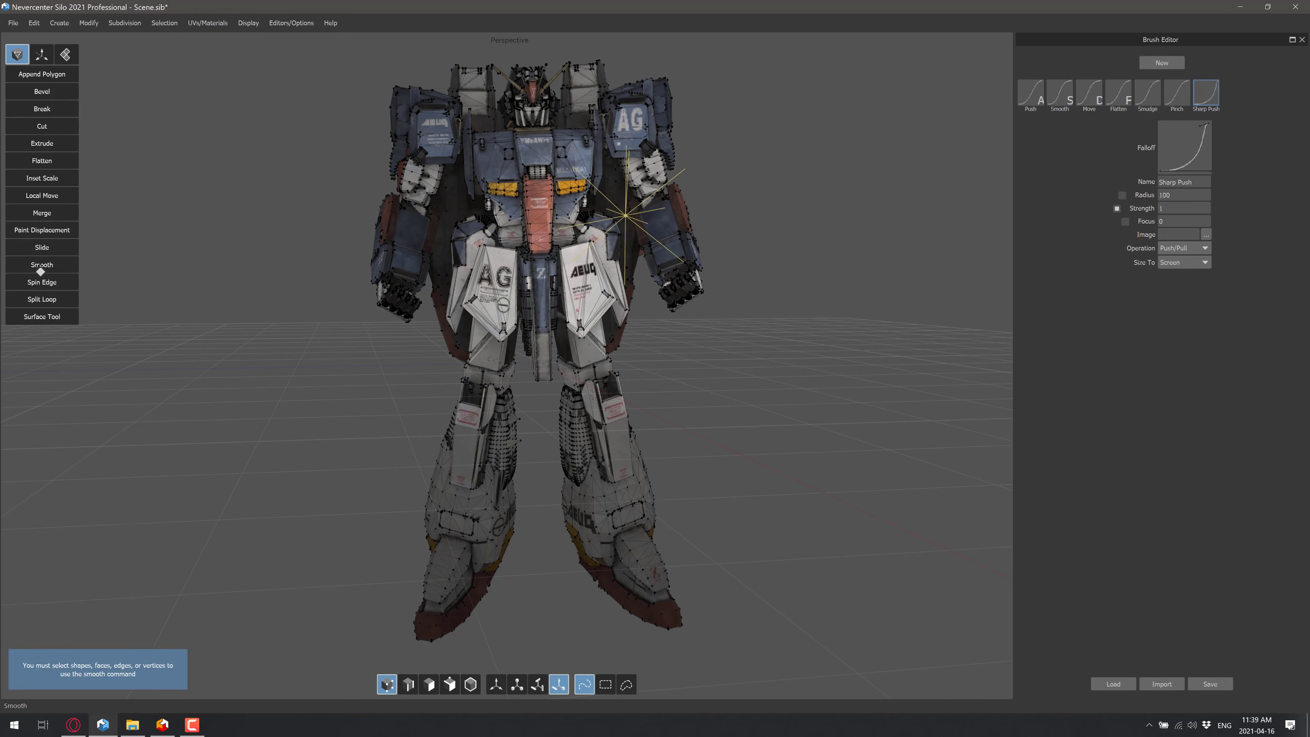
{"action": "left_click", "coordinate": [494, 168]}
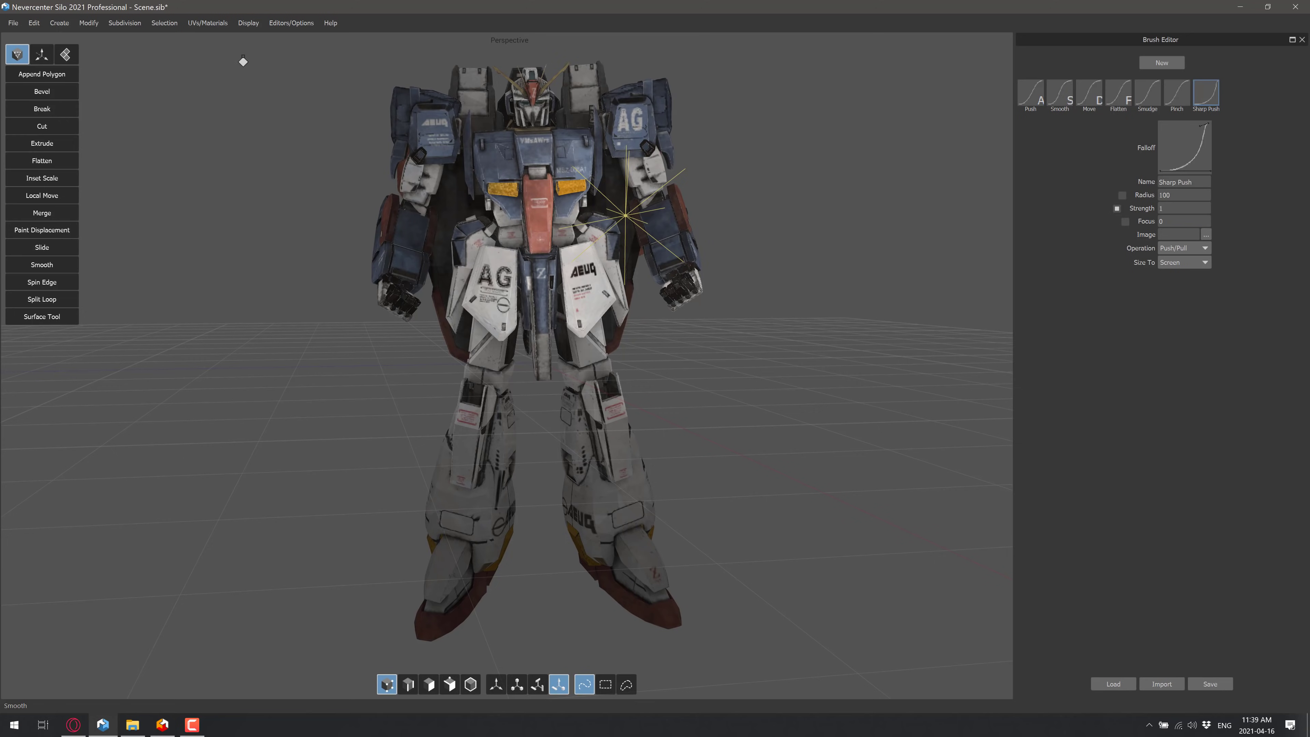
Start a new scene, create a cube in it and deselect the cube
{"action": "left_click", "coordinate": [13, 23]}
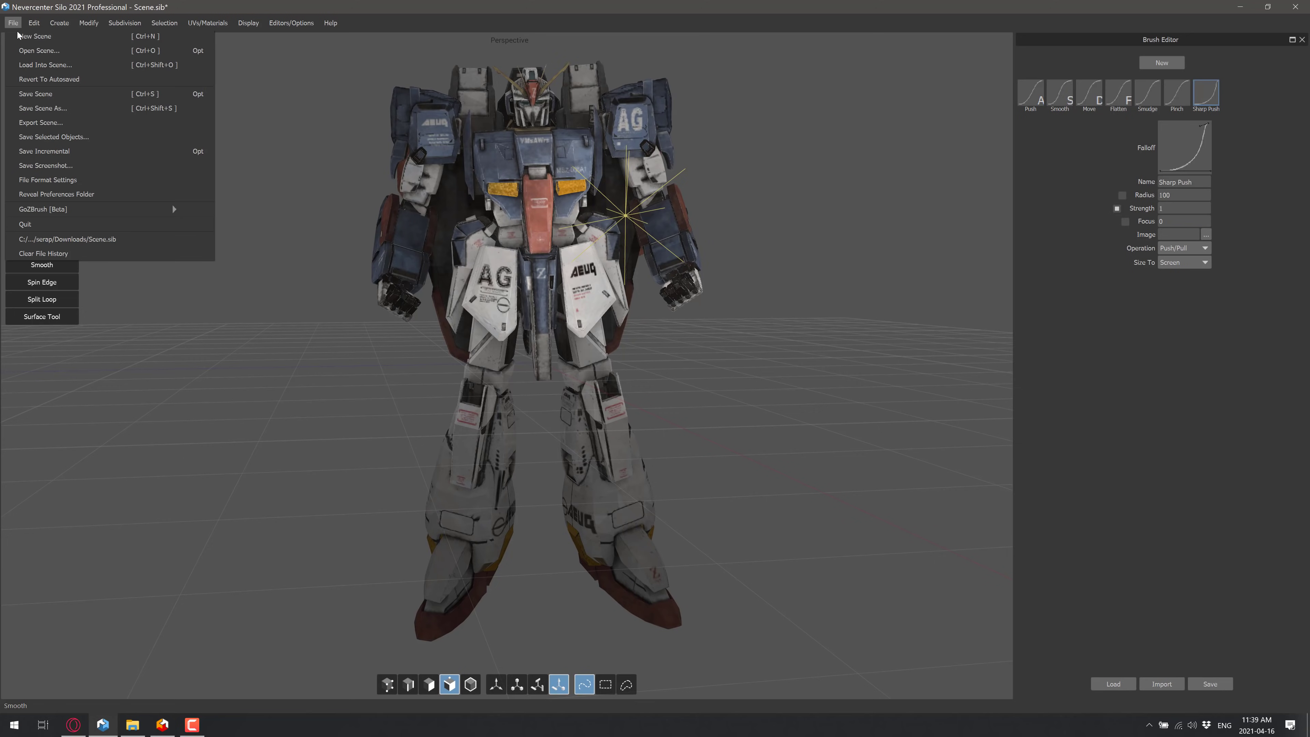
{"action": "left_click", "coordinate": [31, 37]}
{"action": "left_click", "coordinate": [642, 368]}
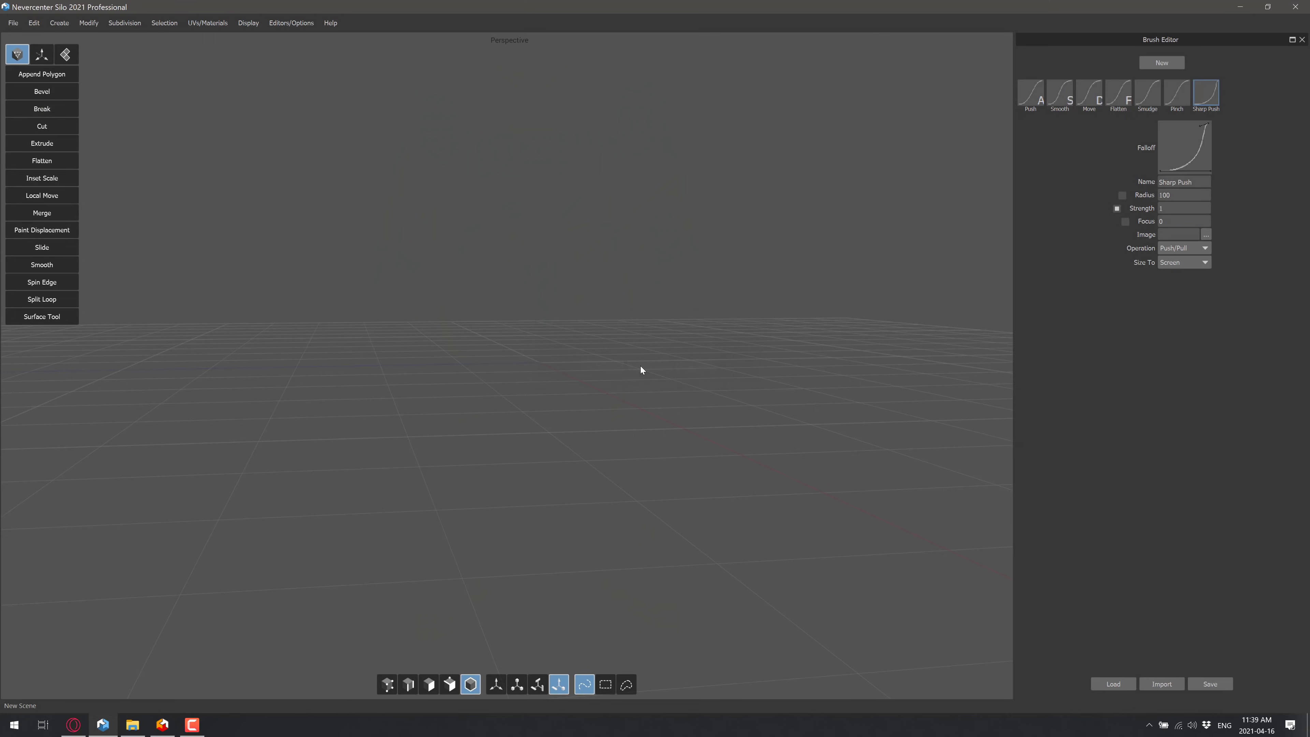
{"action": "left_click", "coordinate": [53, 23]}
{"action": "left_click", "coordinate": [70, 45]}
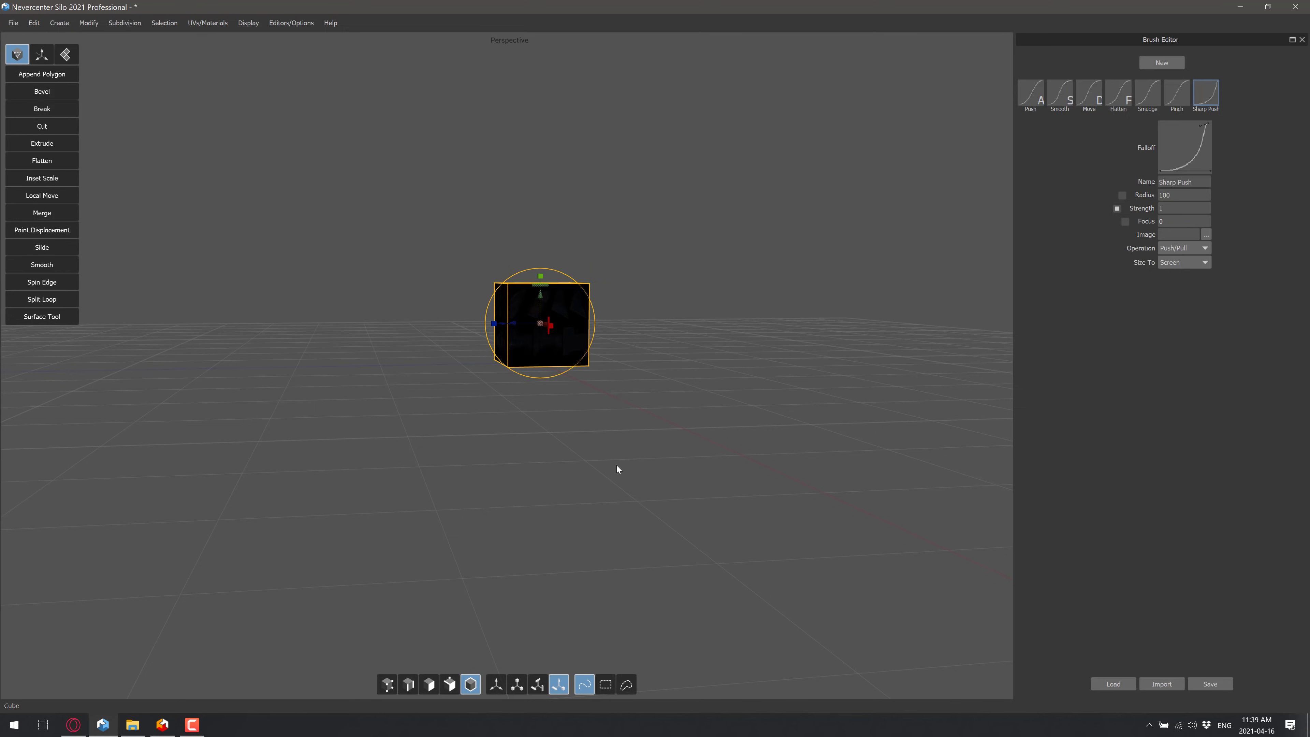
{"action": "left_click", "coordinate": [590, 443]}
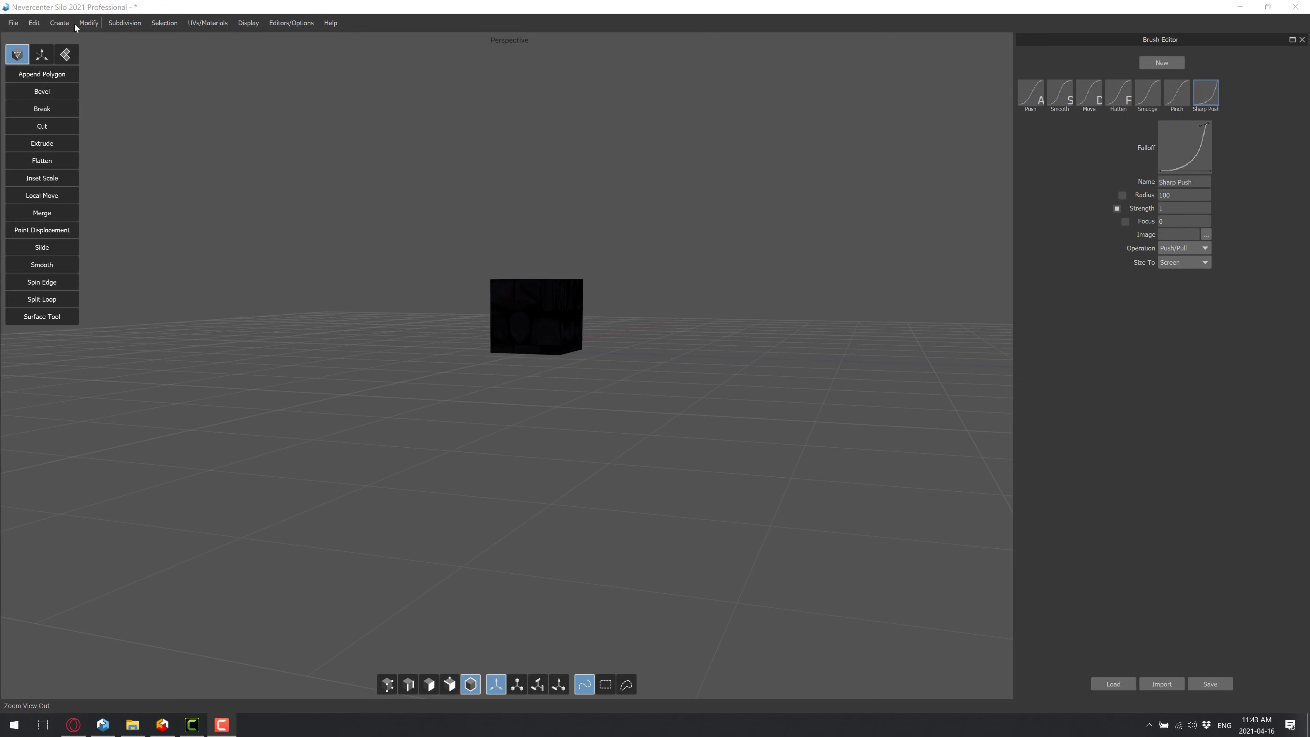
Open the Material Editor and bring up the file picker for the Default material's Diffuse Map, cancelling without choosing a file
{"action": "left_click", "coordinate": [212, 25]}
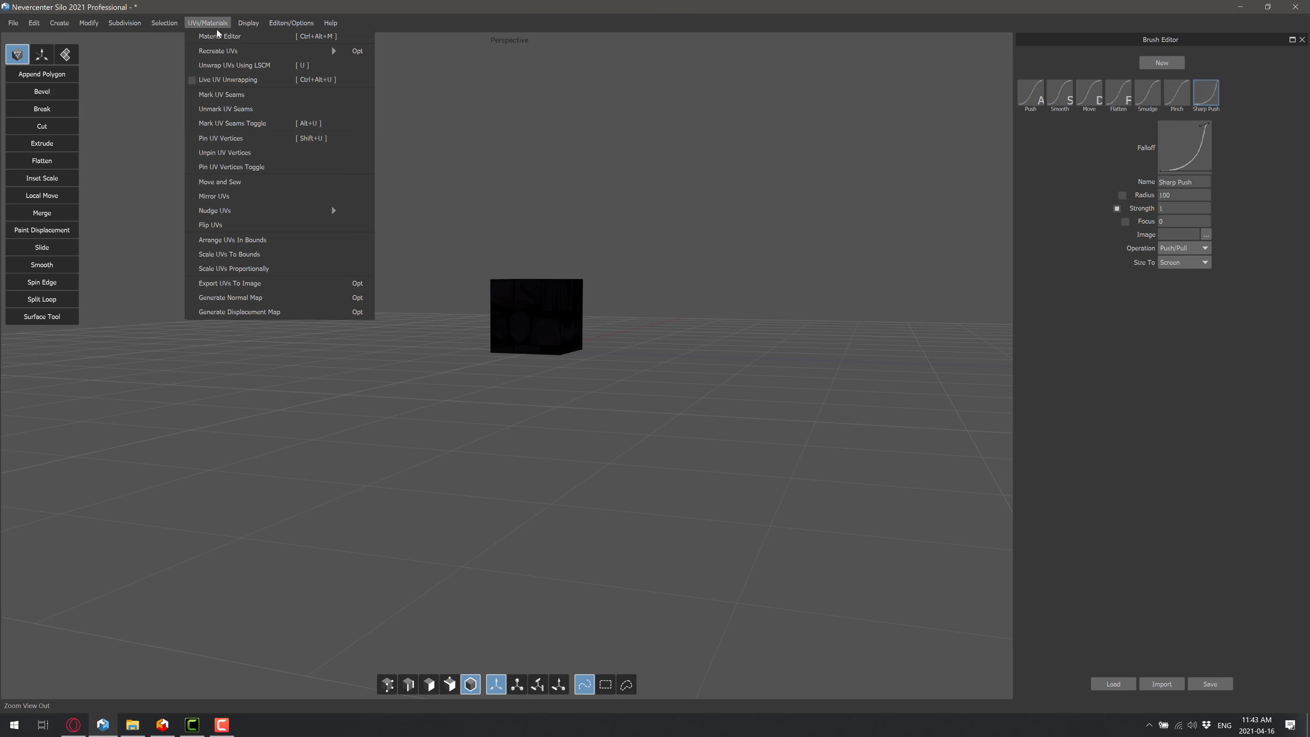
{"action": "left_click", "coordinate": [237, 39]}
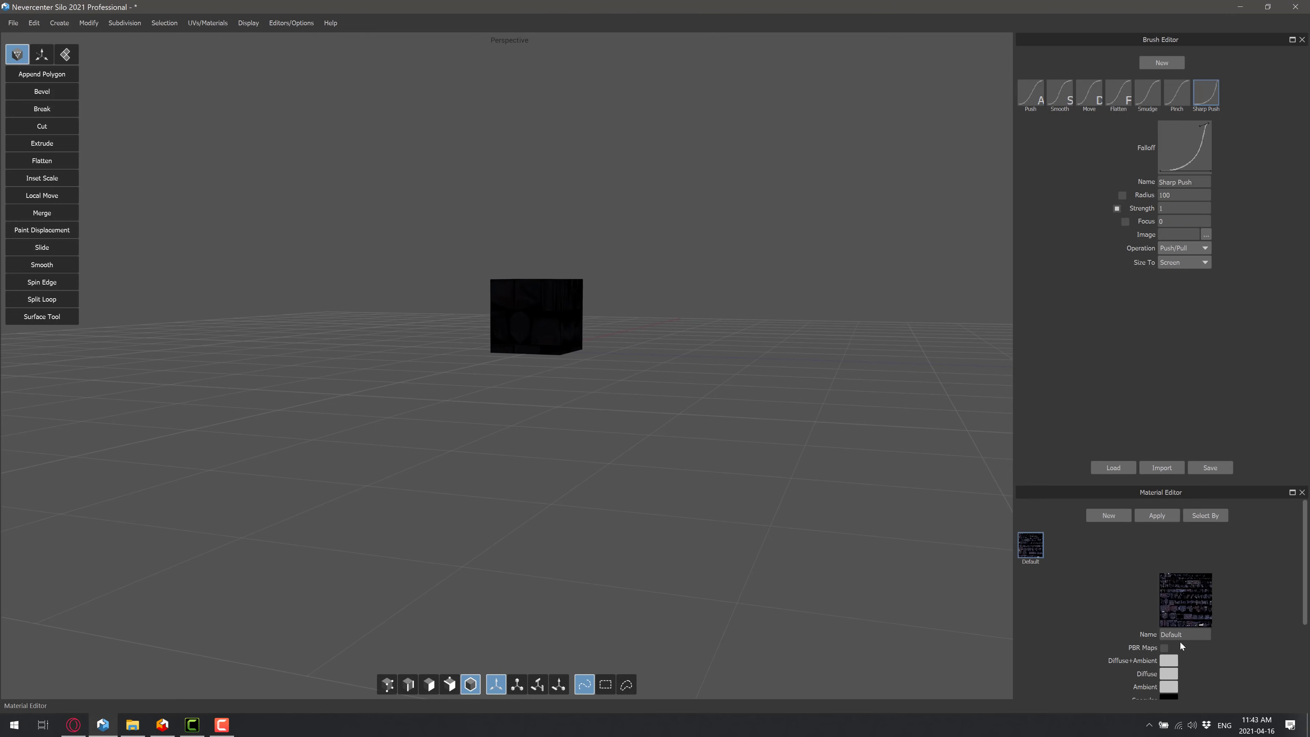
{"action": "scroll", "coordinate": [1185, 652], "scroll_direction": "down", "scroll_amount": 3}
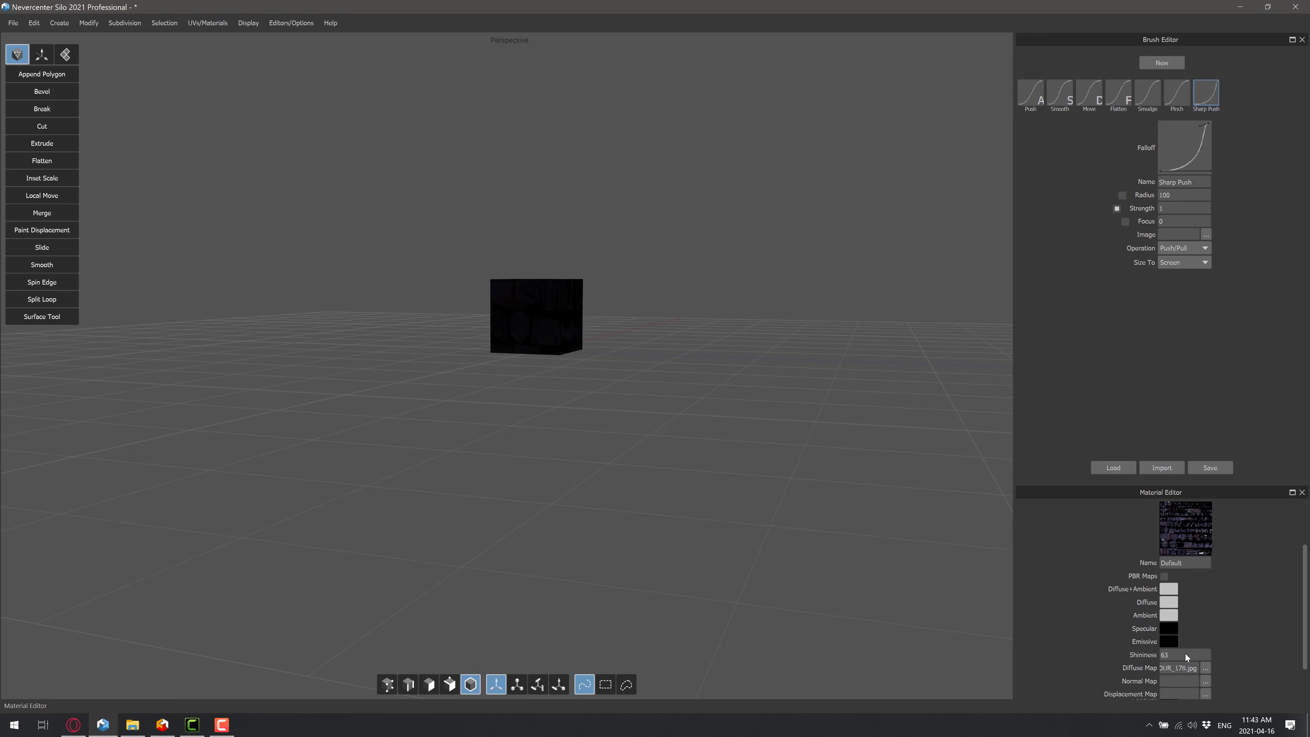
{"action": "left_click", "coordinate": [1206, 668]}
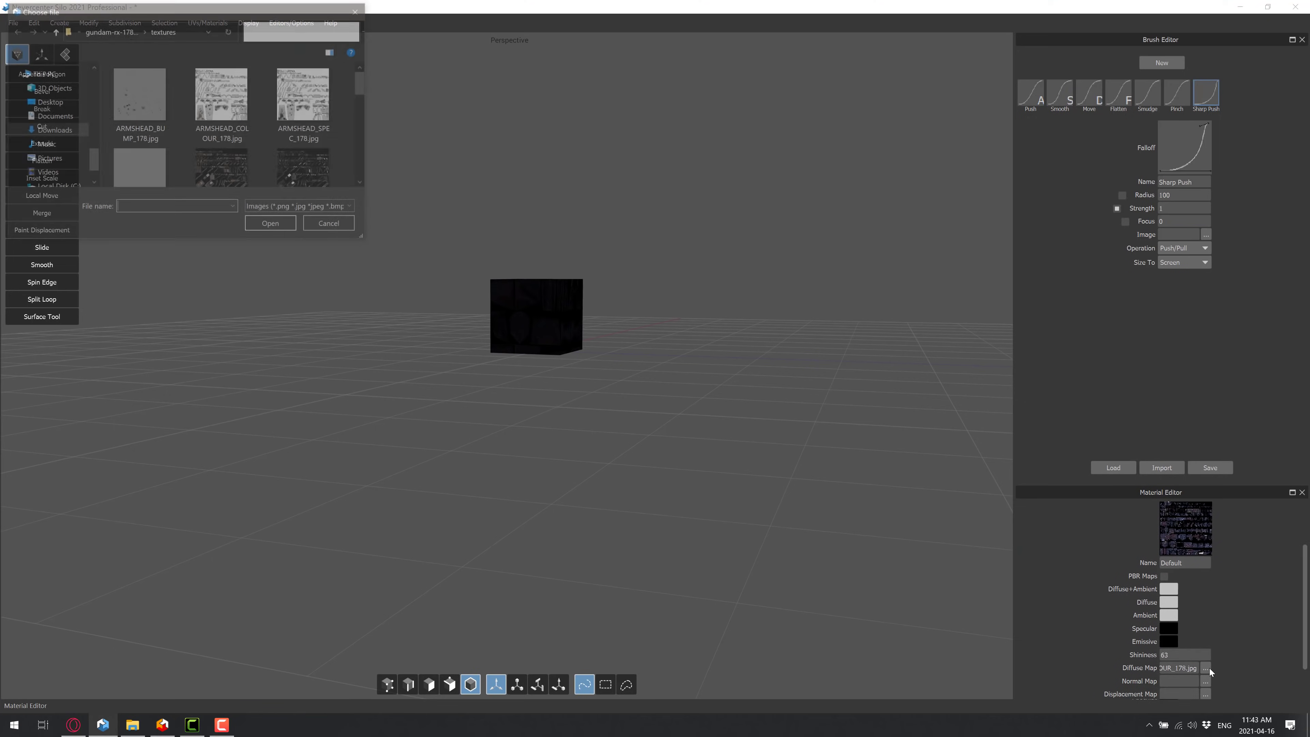
{"action": "key", "text": "Escape"}
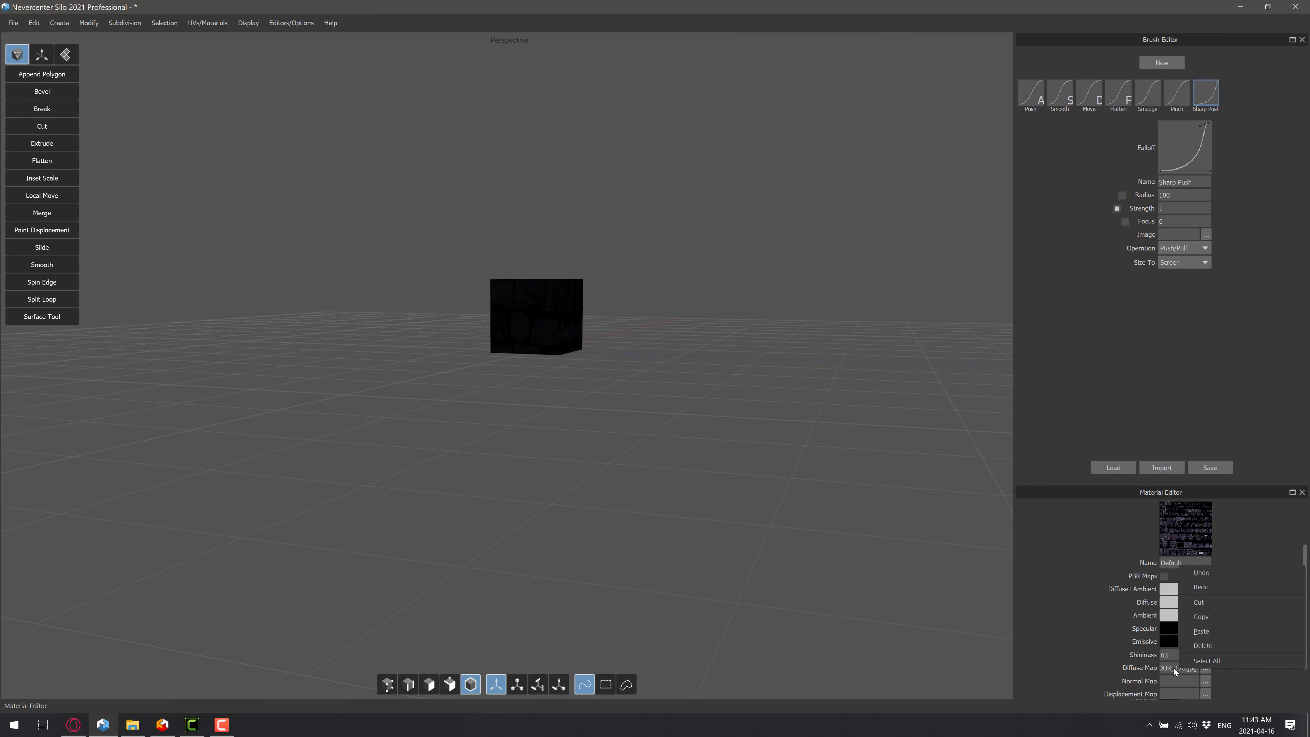
Try to clear the Default material's Diffuse Map entry, and set that material as the default
{"action": "right_click", "coordinate": [1176, 666]}
{"action": "key", "text": "Escape"}
{"action": "double_click", "coordinate": [1175, 668]}
{"action": "left_click", "coordinate": [1187, 669]}
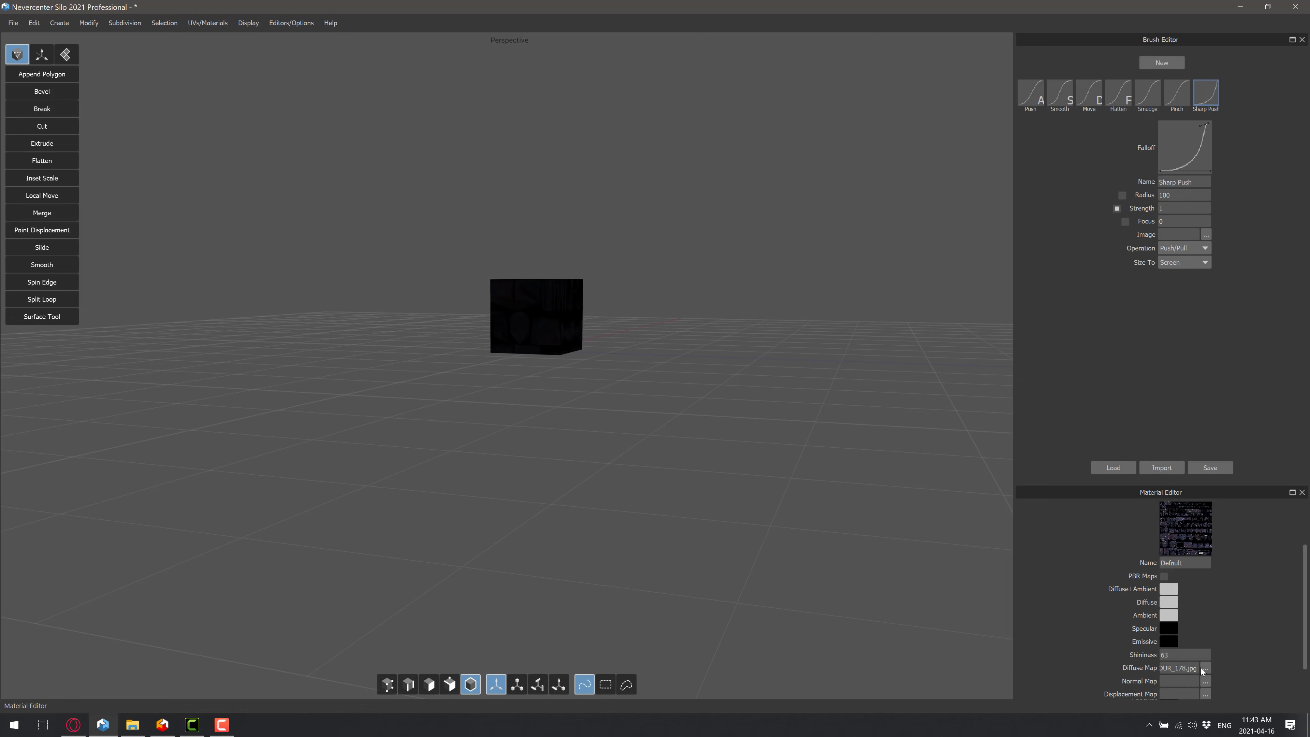
{"action": "left_click_drag", "start_coordinate": [1197, 670], "coordinate": [964, 671]}
{"action": "key", "text": "Delete"}
{"action": "scroll", "coordinate": [1081, 606], "scroll_direction": "up", "scroll_amount": 3}
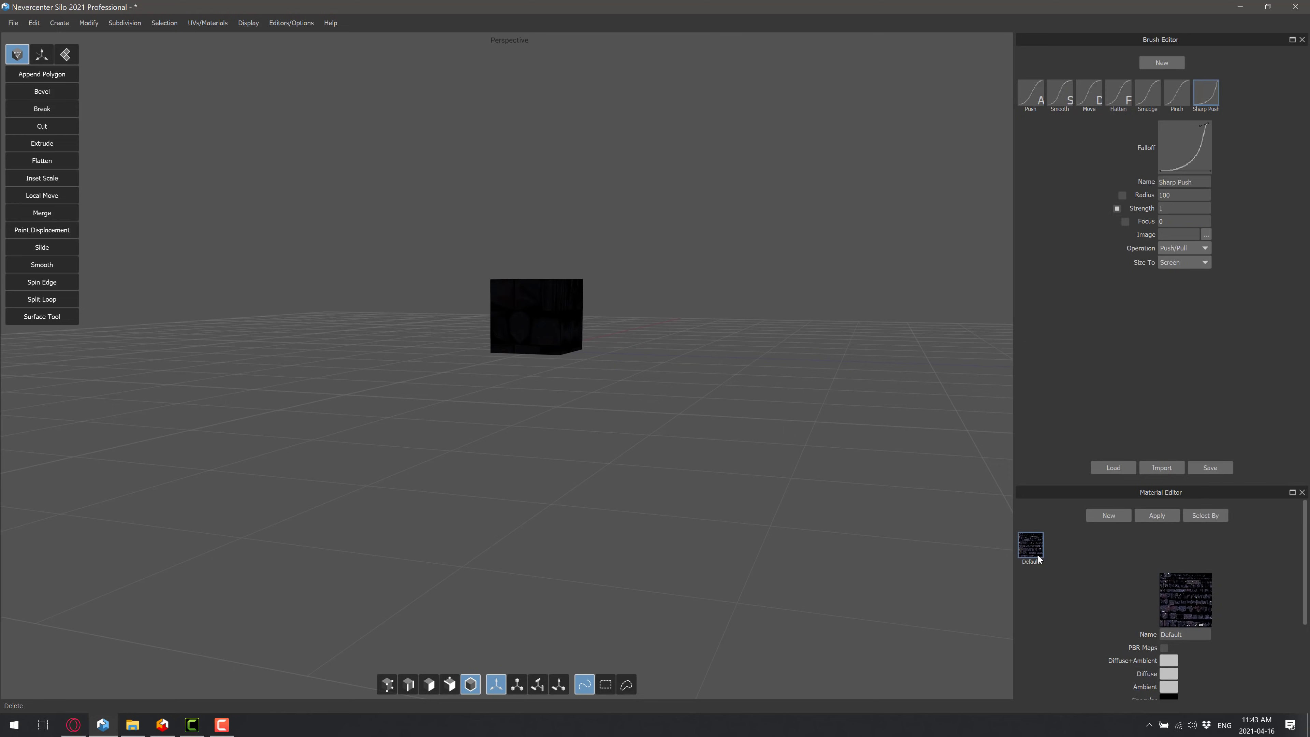
{"action": "right_click", "coordinate": [1038, 550]}
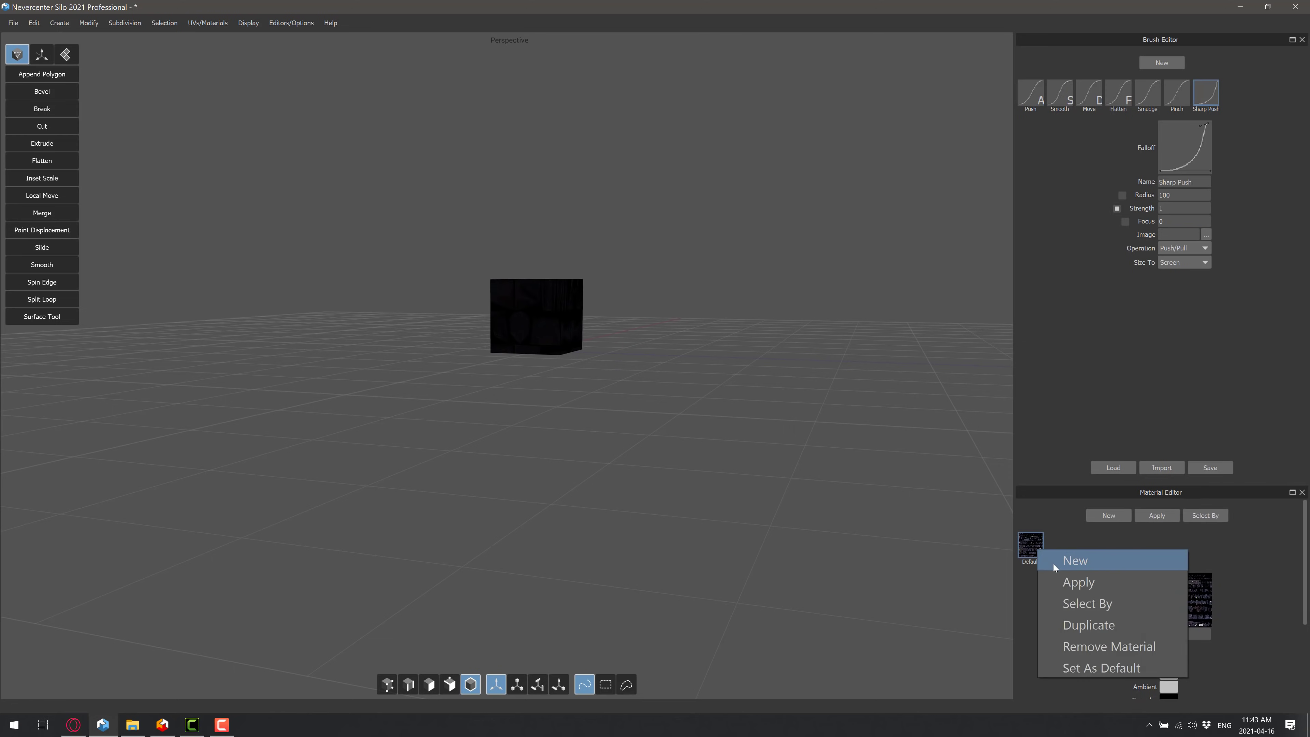
{"action": "left_click", "coordinate": [1082, 660]}
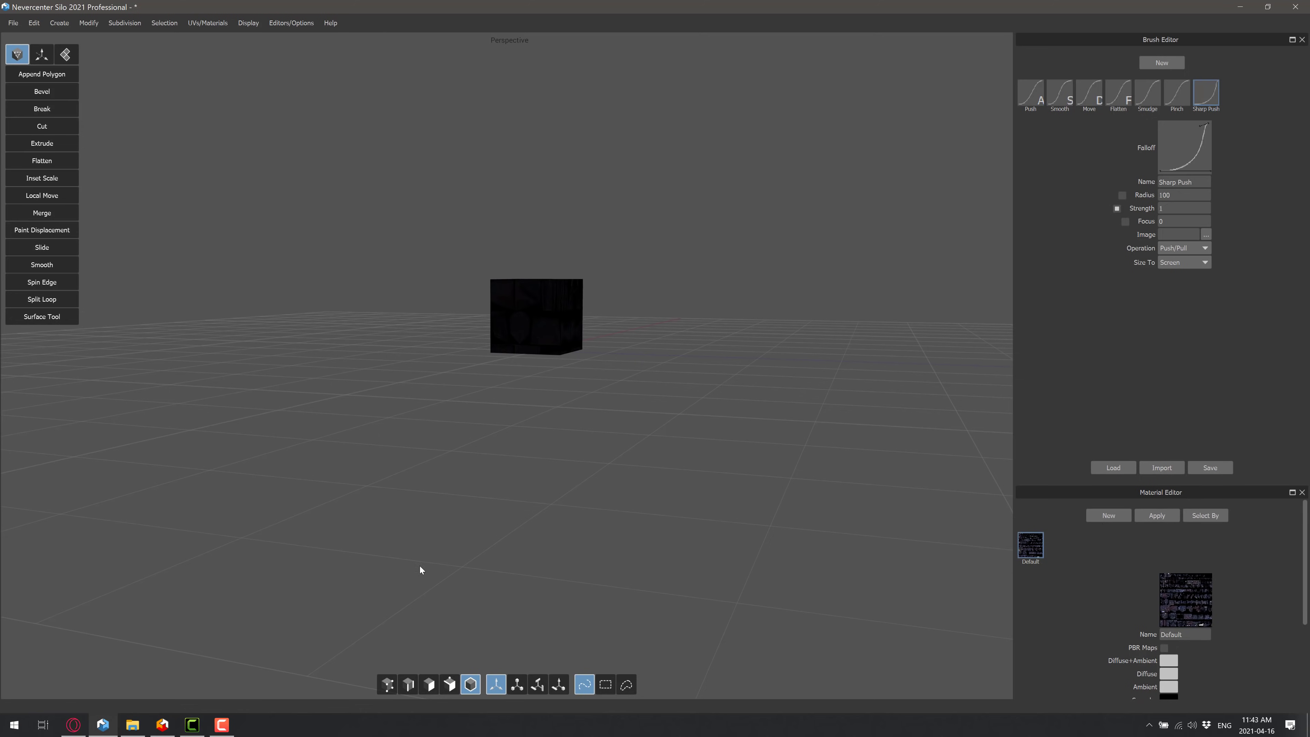
Select the cube's narrow visible side face in face mode and move it outward to stretch the cube into a long block
{"action": "left_click", "coordinate": [432, 682]}
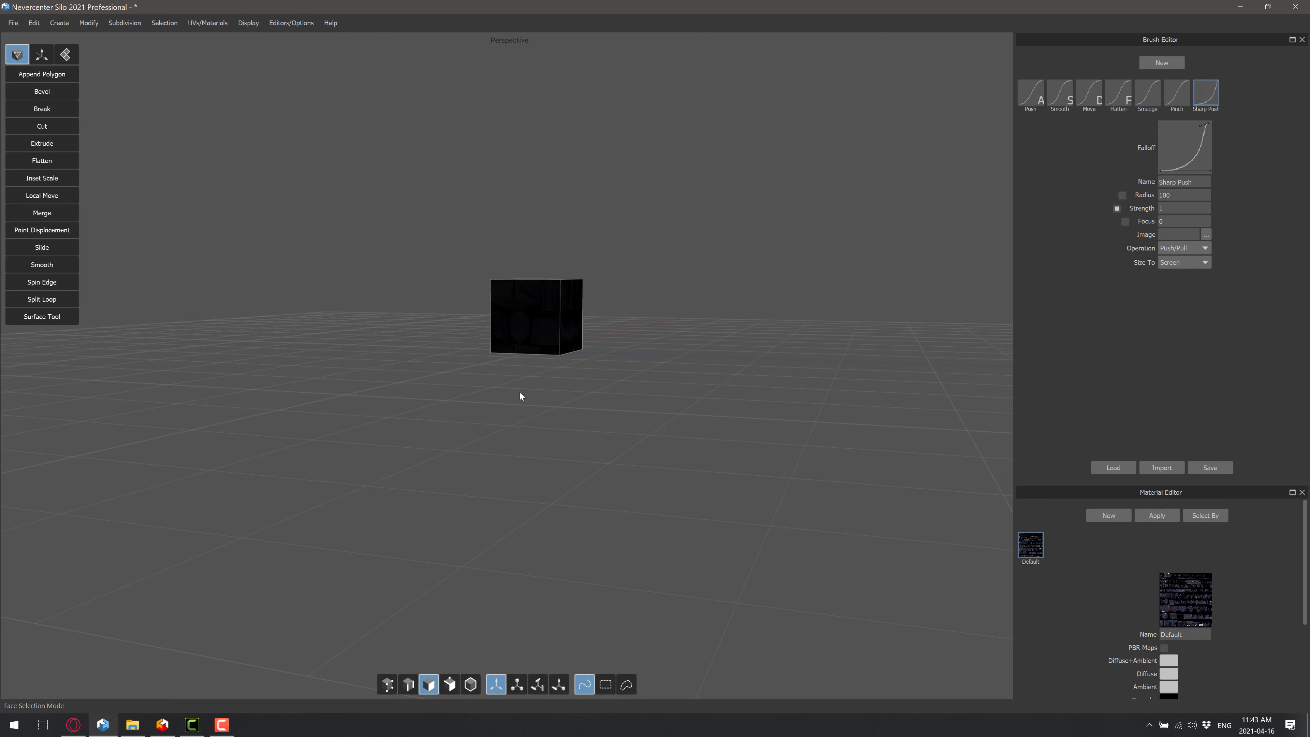
{"action": "left_click", "coordinate": [514, 326]}
{"action": "left_click", "coordinate": [572, 301]}
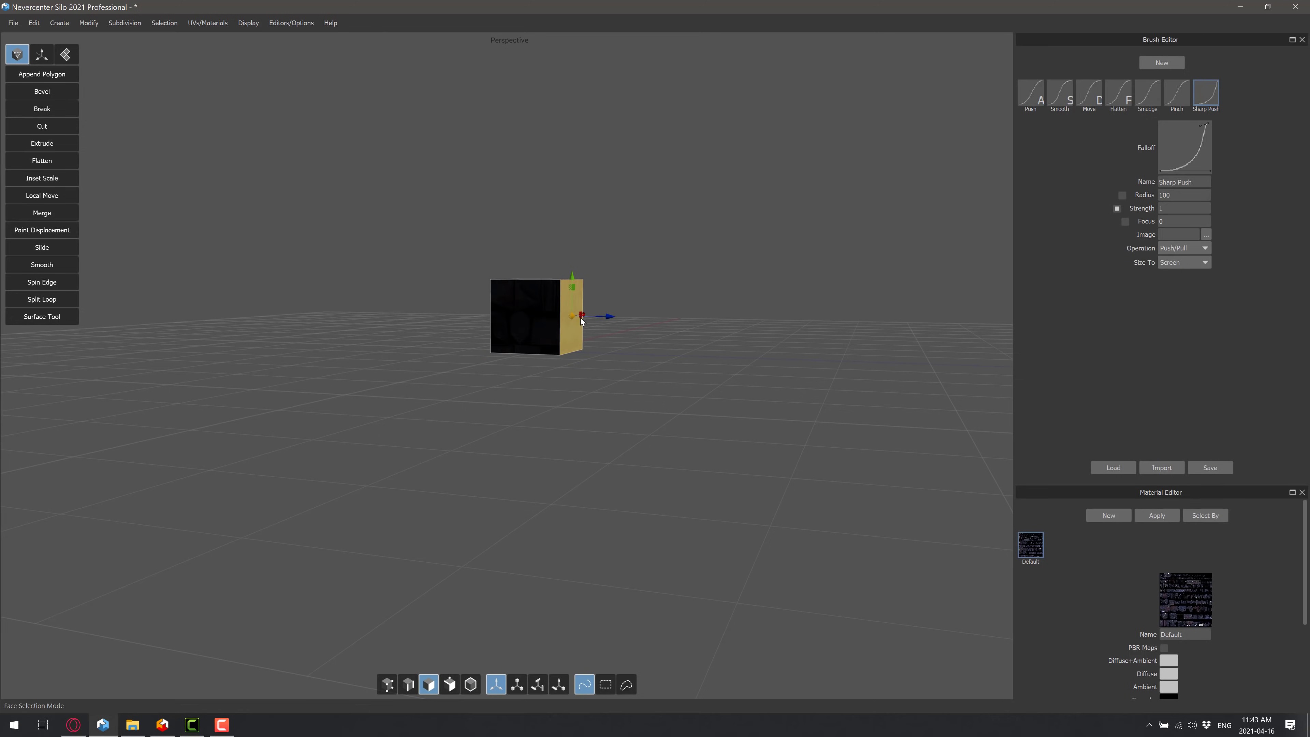
{"action": "left_click_drag", "start_coordinate": [610, 316], "coordinate": [711, 320]}
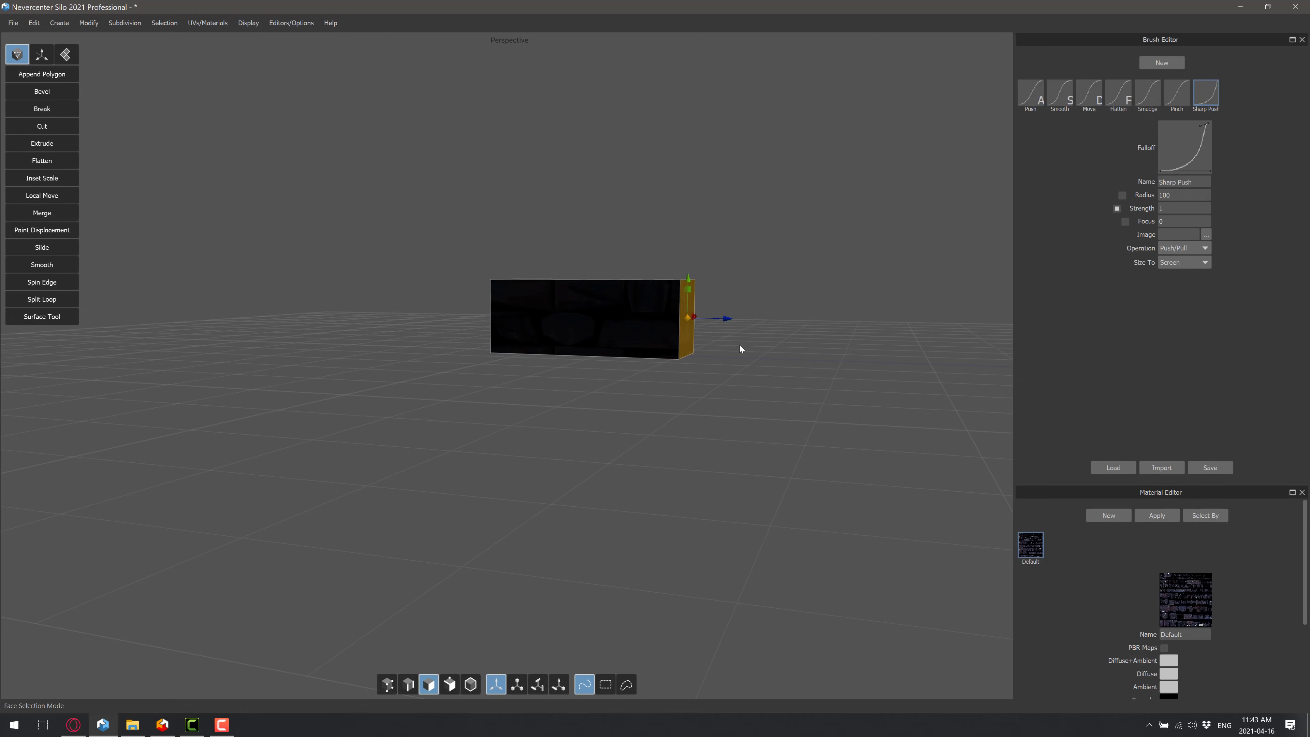
Cycle through the scale, rotate and move manipulators on the selected end face
{"action": "key", "text": "r"}
{"action": "key", "text": "e"}
{"action": "key", "text": "w"}
{"action": "key", "text": "r"}
{"action": "key", "text": "e"}
{"action": "key", "text": "w"}
Select the block's long front face and extrude it outward twice
{"action": "left_click", "coordinate": [596, 309]}
{"action": "left_click", "coordinate": [42, 145]}
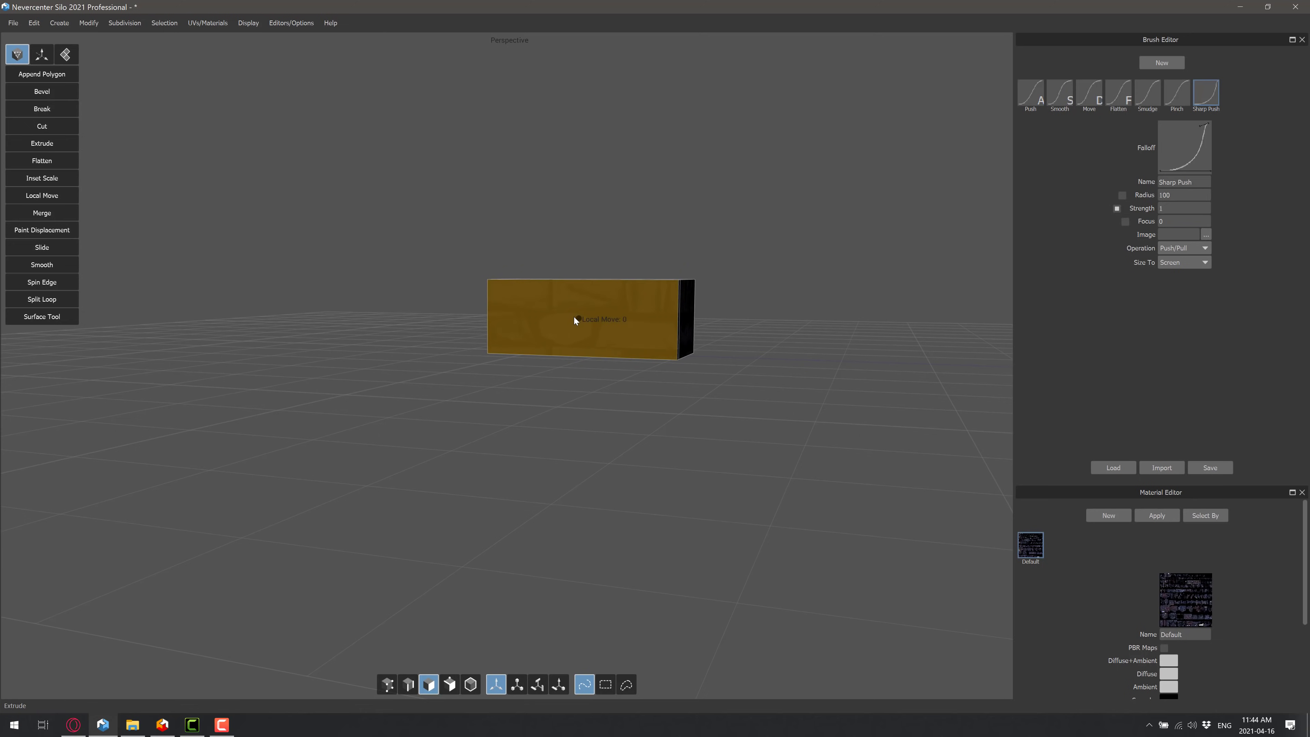
{"action": "left_click_drag", "start_coordinate": [578, 318], "coordinate": [741, 318]}
{"action": "key", "text": "w"}
{"action": "left_click", "coordinate": [51, 144]}
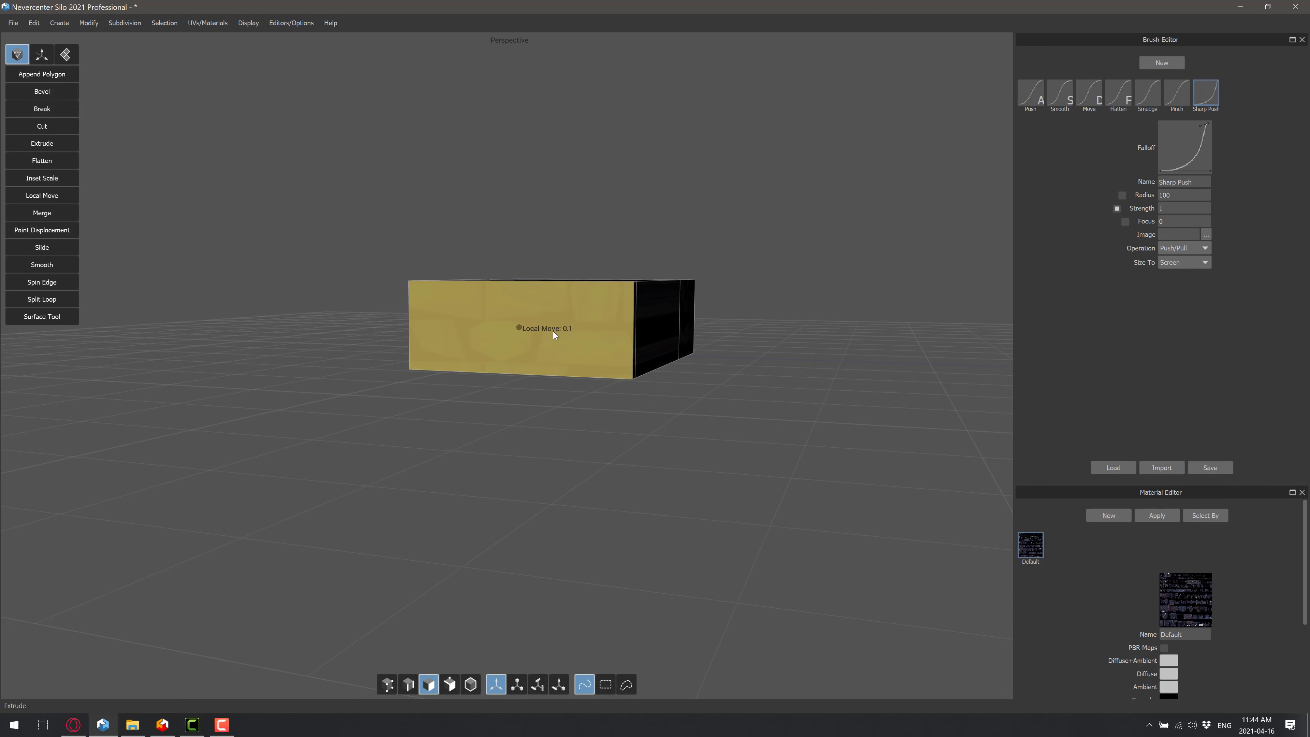
{"action": "left_click_drag", "start_coordinate": [524, 325], "coordinate": [691, 325]}
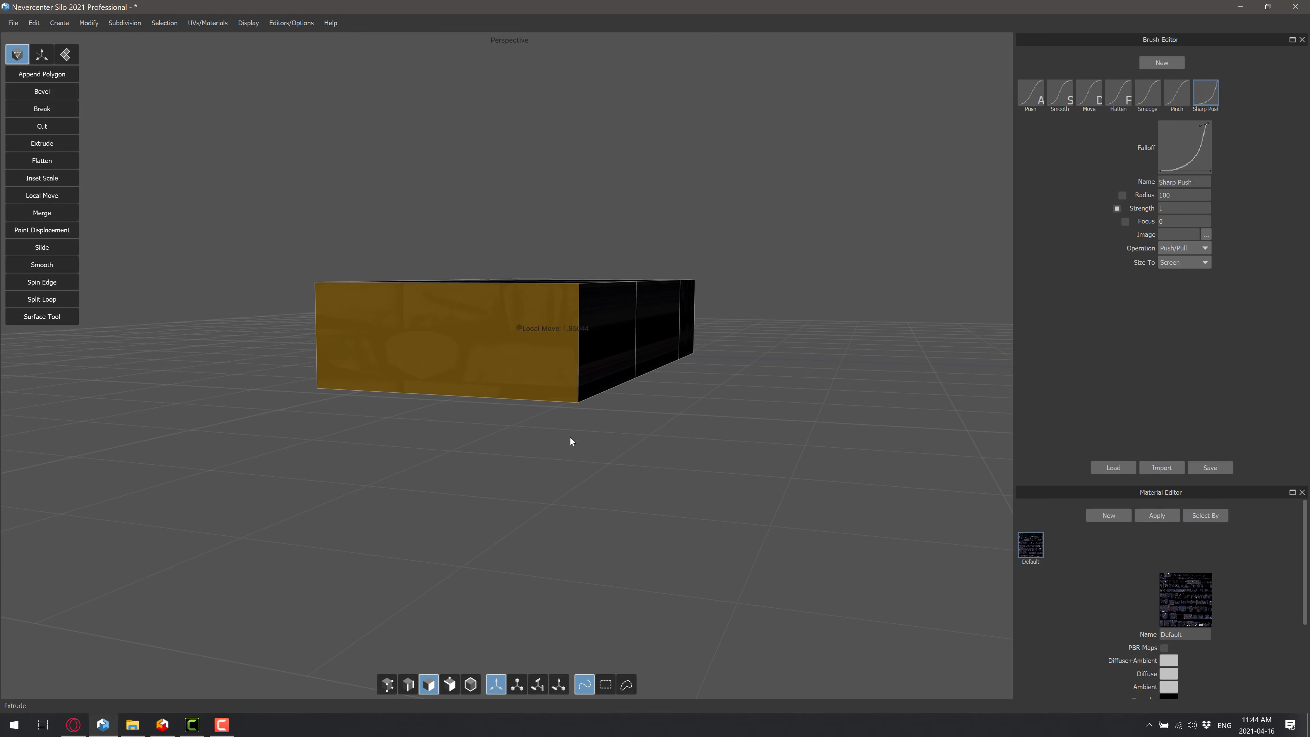
Select the upper edges along the segmented side of the block and bevel them
{"action": "middle_click_drag", "start_coordinate": [658, 428], "coordinate": [622, 451]}
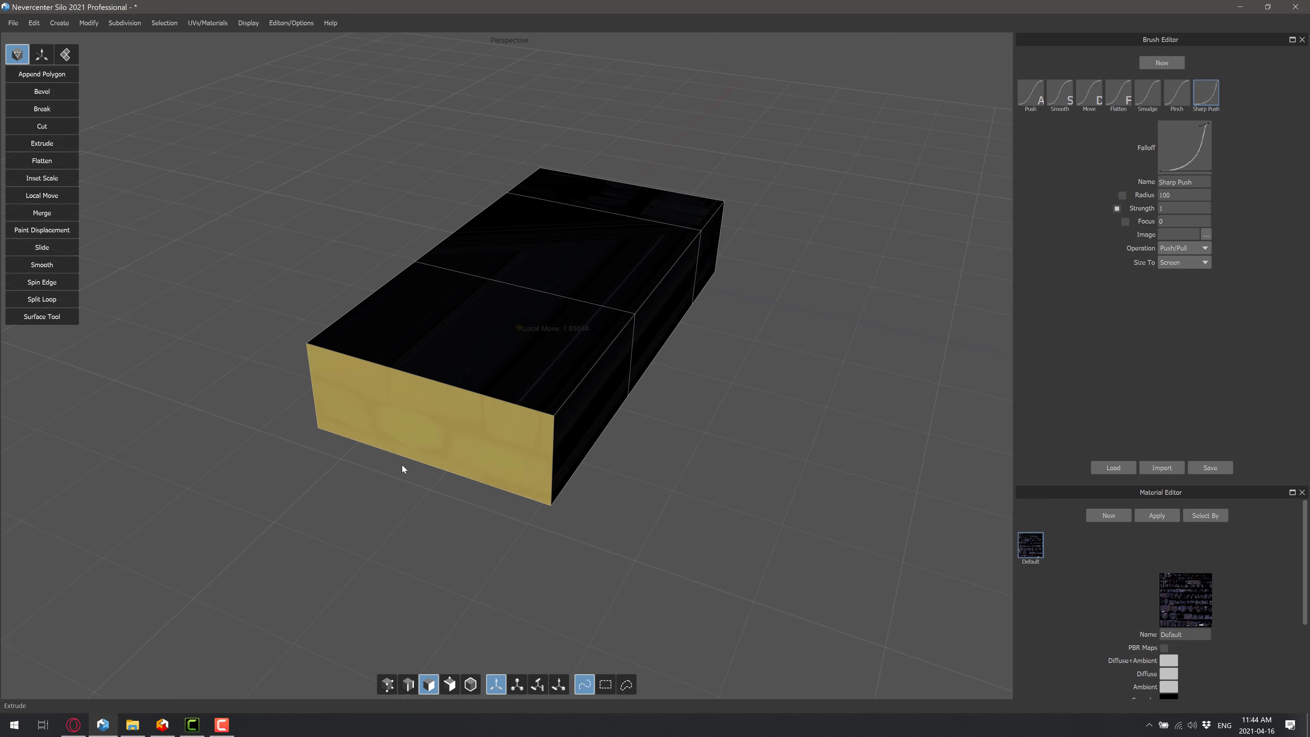
{"action": "left_click", "coordinate": [408, 685]}
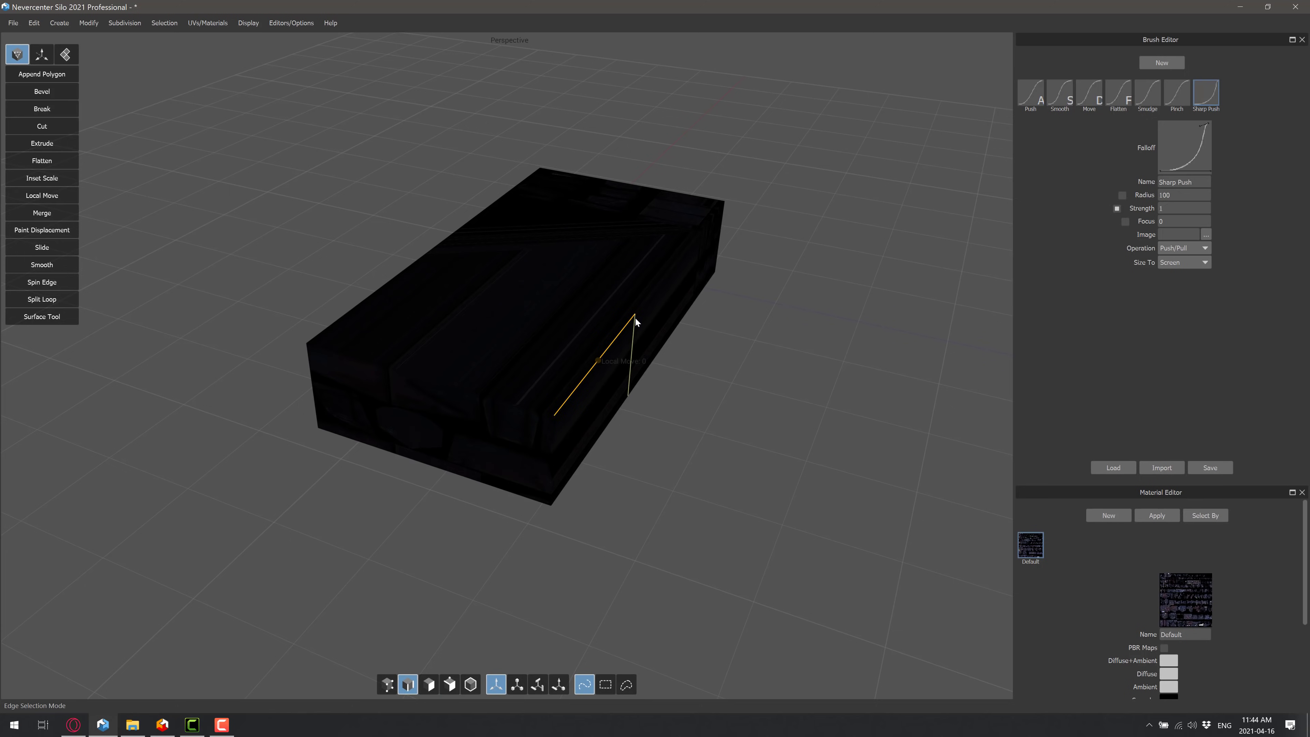
{"action": "left_click", "coordinate": [688, 245]}
{"action": "left_click", "coordinate": [709, 220], "text": "shift"}
{"action": "left_click", "coordinate": [48, 99]}
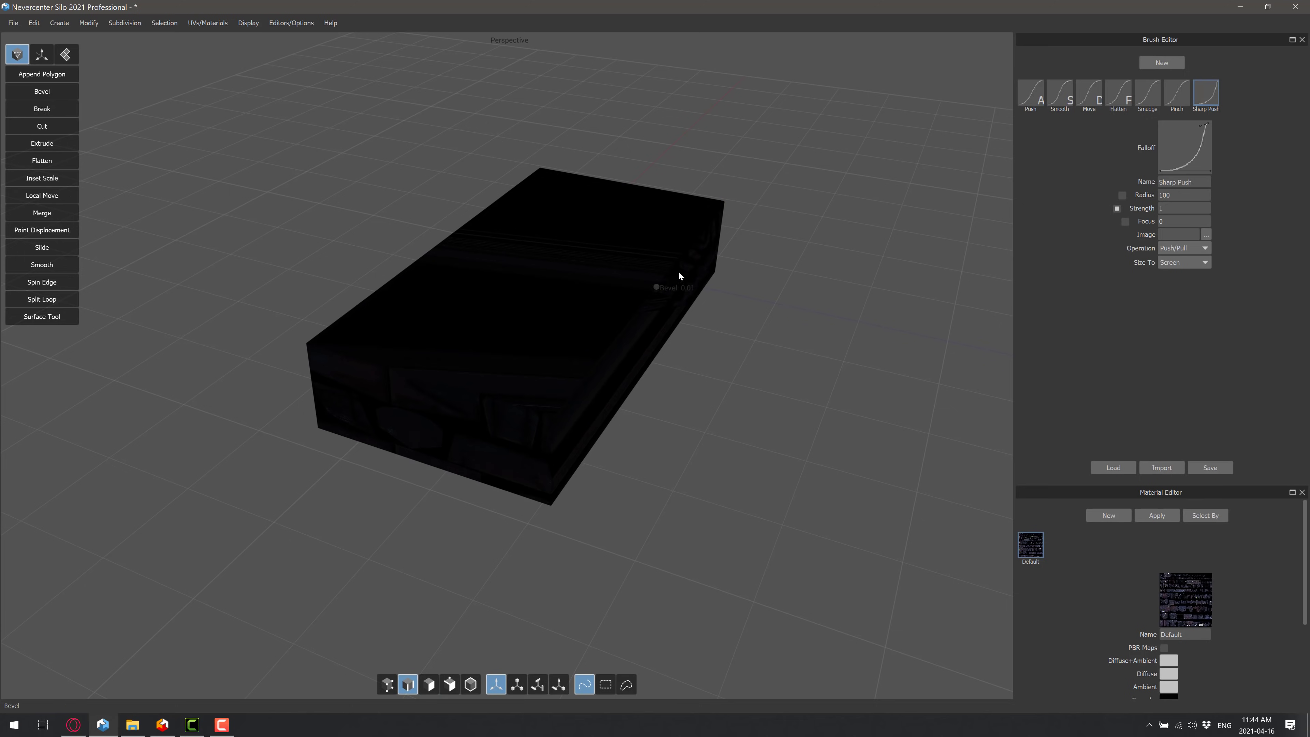
{"action": "left_click_drag", "start_coordinate": [657, 288], "coordinate": [721, 427]}
Reshape the block freehand with the Surface Tool, pulling its front end and beveled side out of their straight form
{"action": "middle_click_drag", "start_coordinate": [721, 427], "coordinate": [701, 386]}
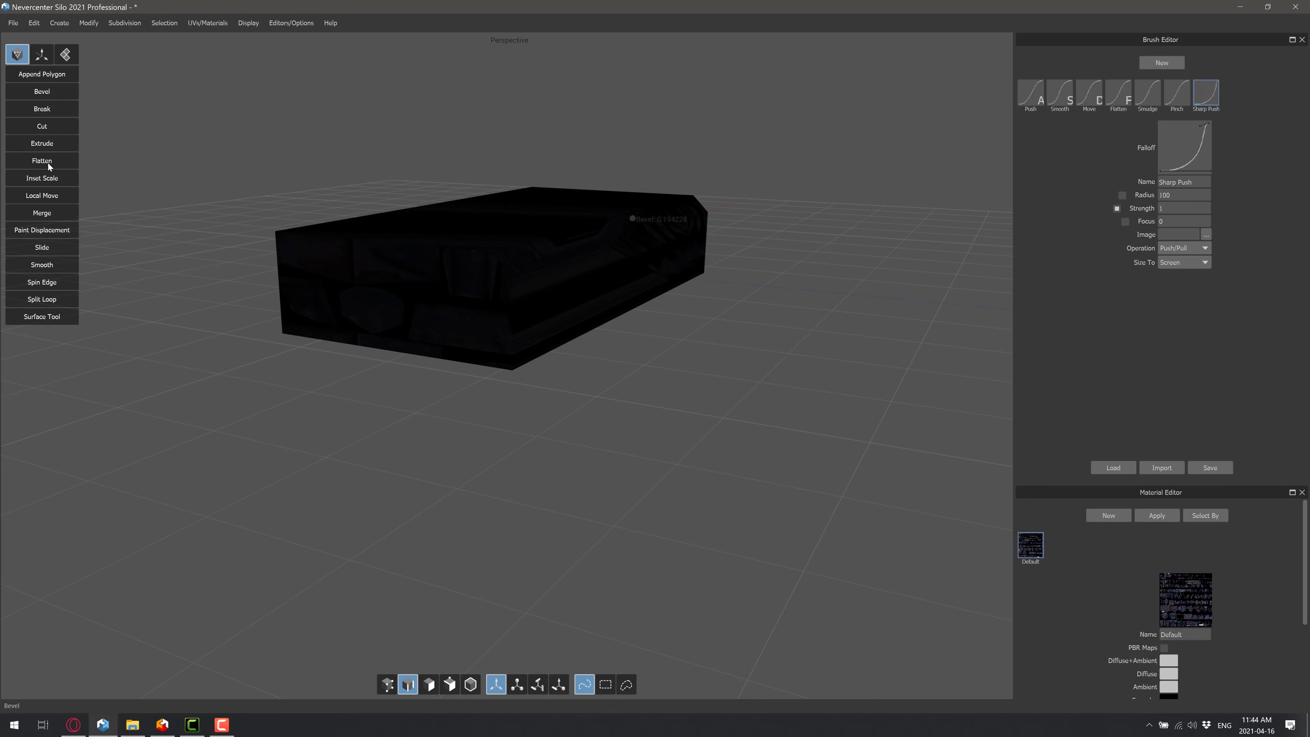
{"action": "left_click", "coordinate": [42, 230]}
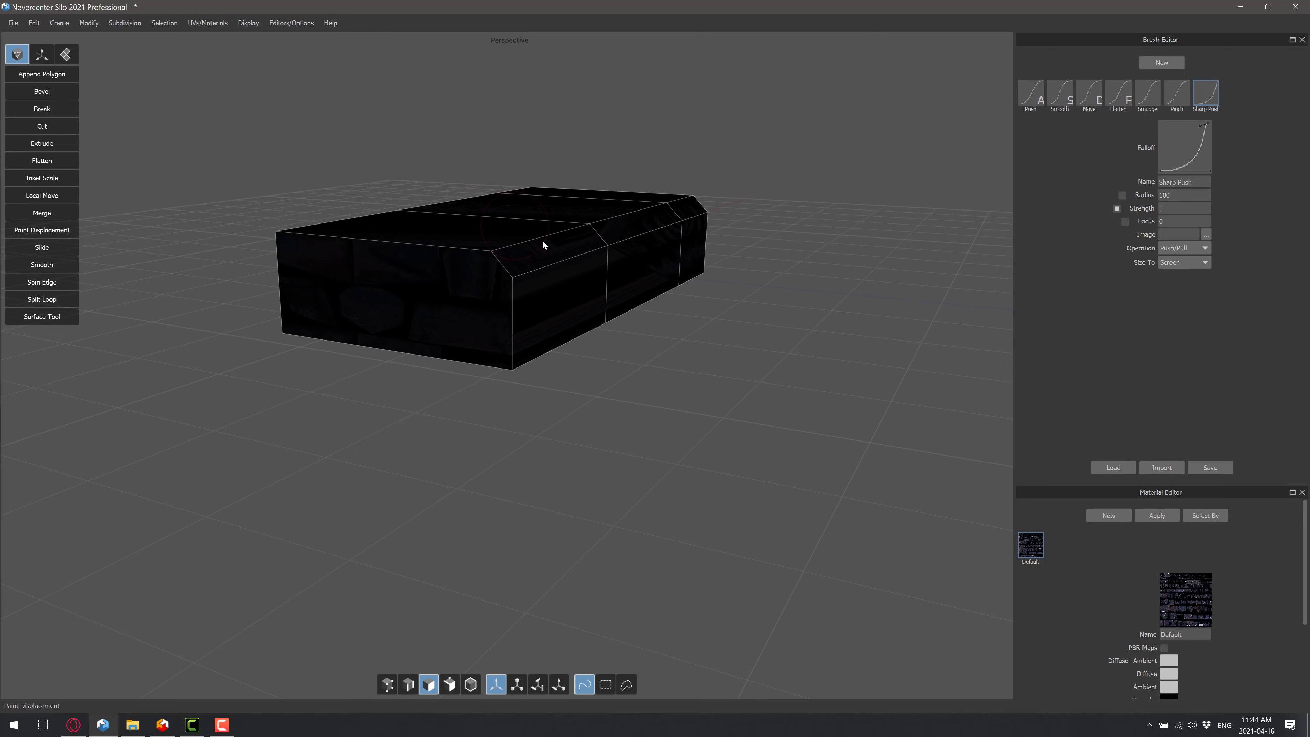
{"action": "left_click", "coordinate": [42, 316]}
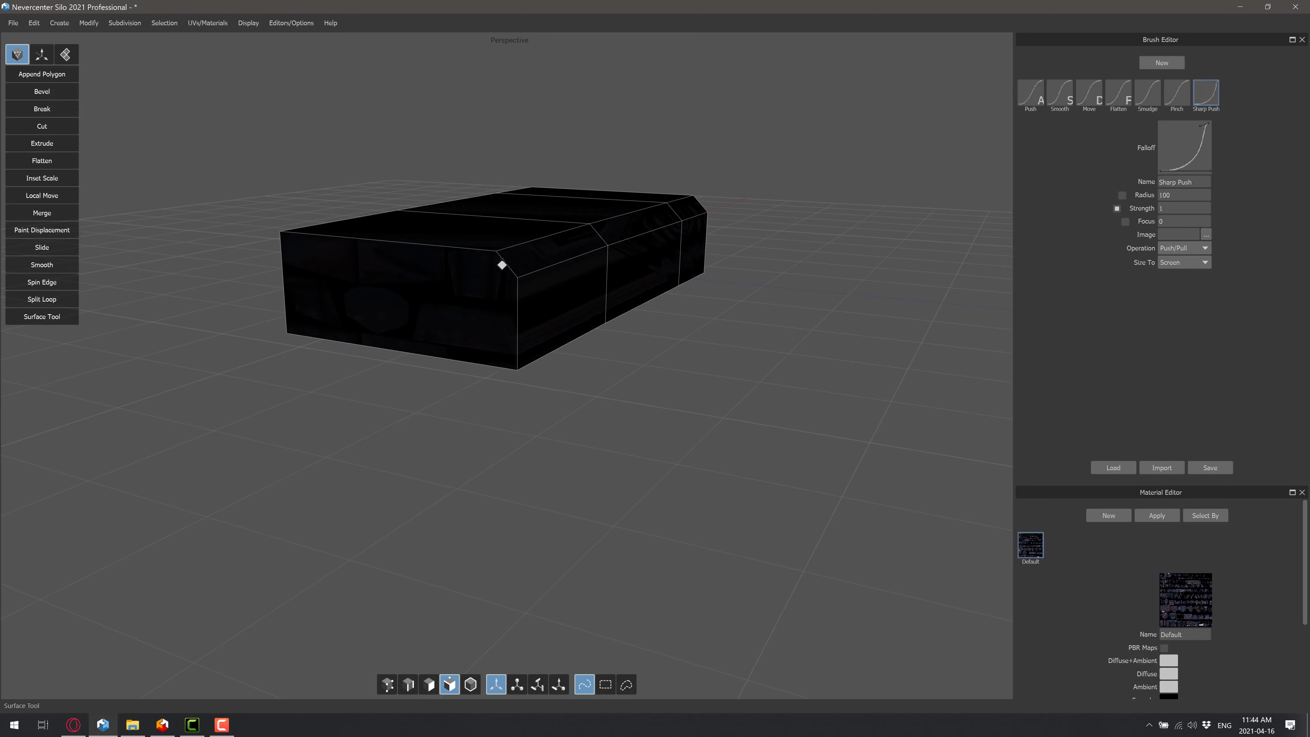
{"action": "left_click_drag", "start_coordinate": [502, 267], "coordinate": [564, 324]}
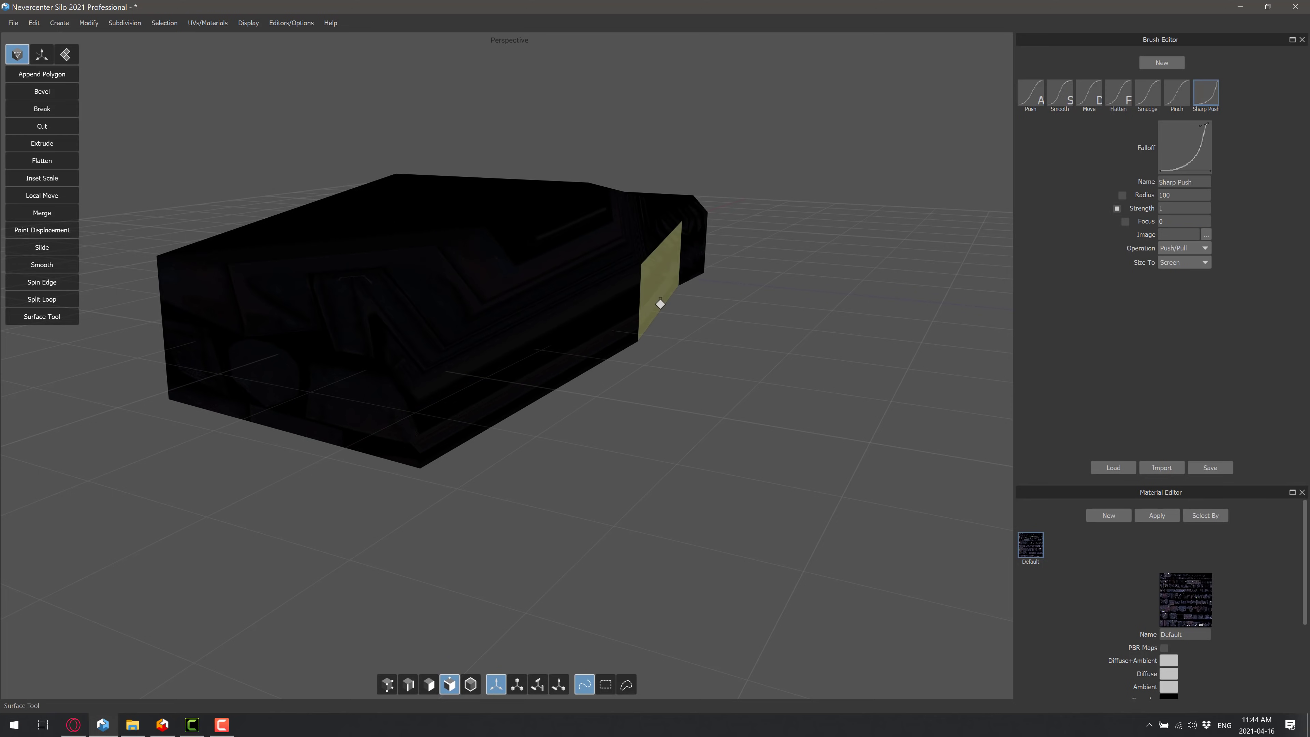
{"action": "mouse_move", "coordinate": [672, 292]}
{"action": "left_mouse_down"}
{"action": "mouse_move", "coordinate": [673, 263]}
{"action": "mouse_move", "coordinate": [679, 276]}
{"action": "left_mouse_up"}
{"action": "left_click_drag", "start_coordinate": [383, 371], "coordinate": [351, 380]}
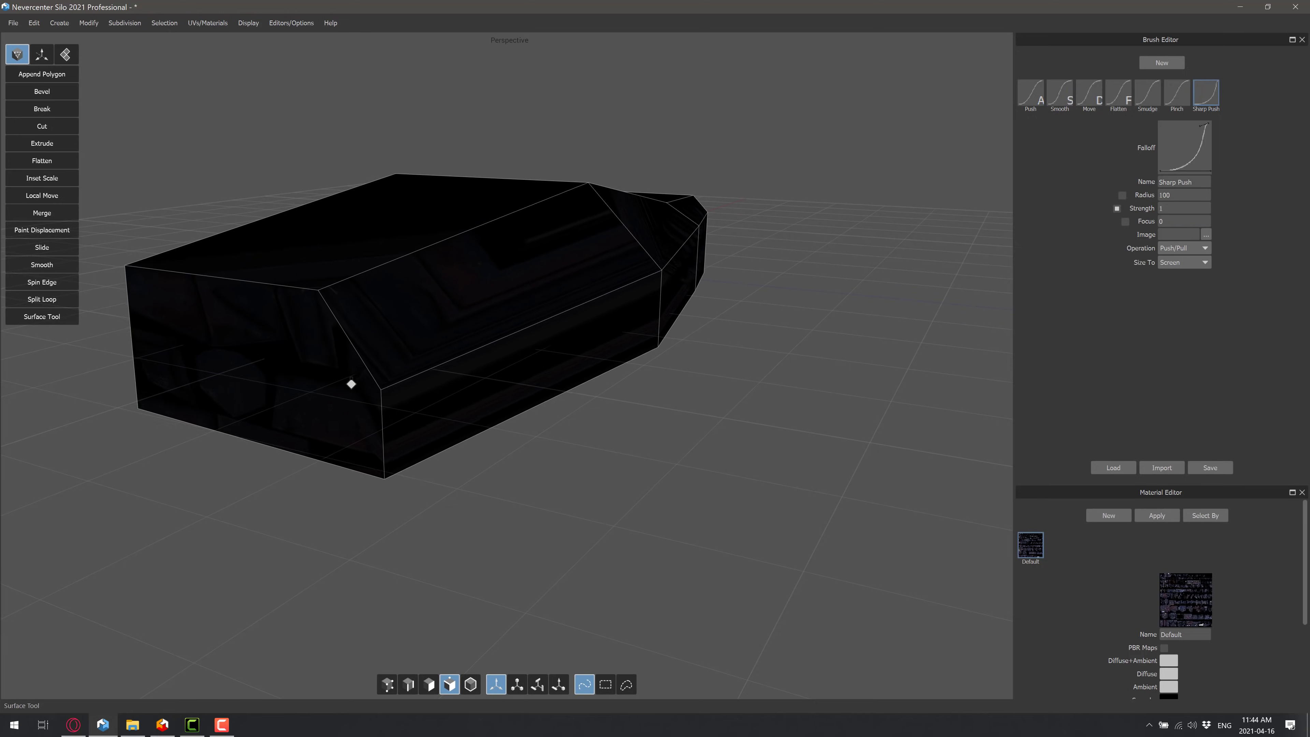
{"action": "middle_click_drag", "start_coordinate": [523, 300], "coordinate": [413, 339]}
{"action": "left_click_drag", "start_coordinate": [413, 339], "coordinate": [413, 415]}
{"action": "left_click_drag", "start_coordinate": [400, 319], "coordinate": [360, 227]}
Append a four-sided polygon outward from the vertical corner edge at the block's open-facing end, using vertex selection
{"action": "middle_click_drag", "start_coordinate": [360, 228], "coordinate": [556, 284]}
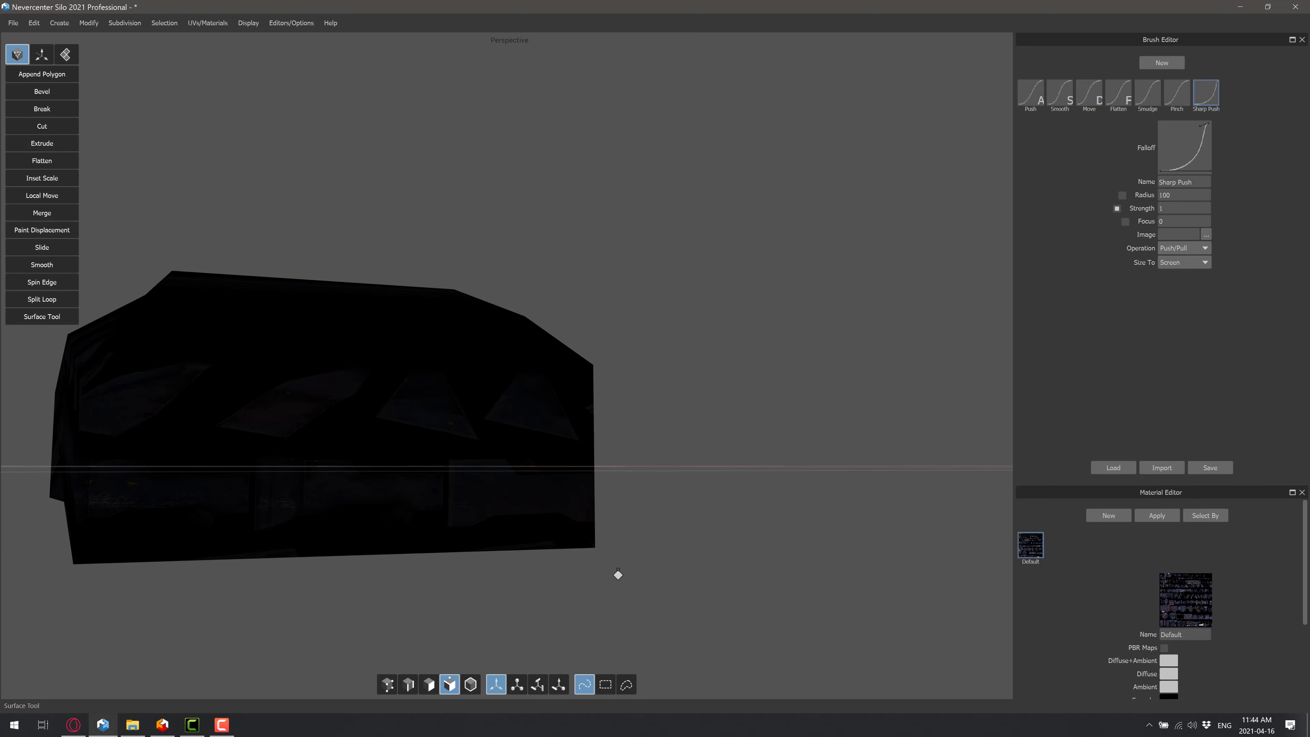
{"action": "middle_click_drag", "start_coordinate": [620, 576], "coordinate": [641, 588]}
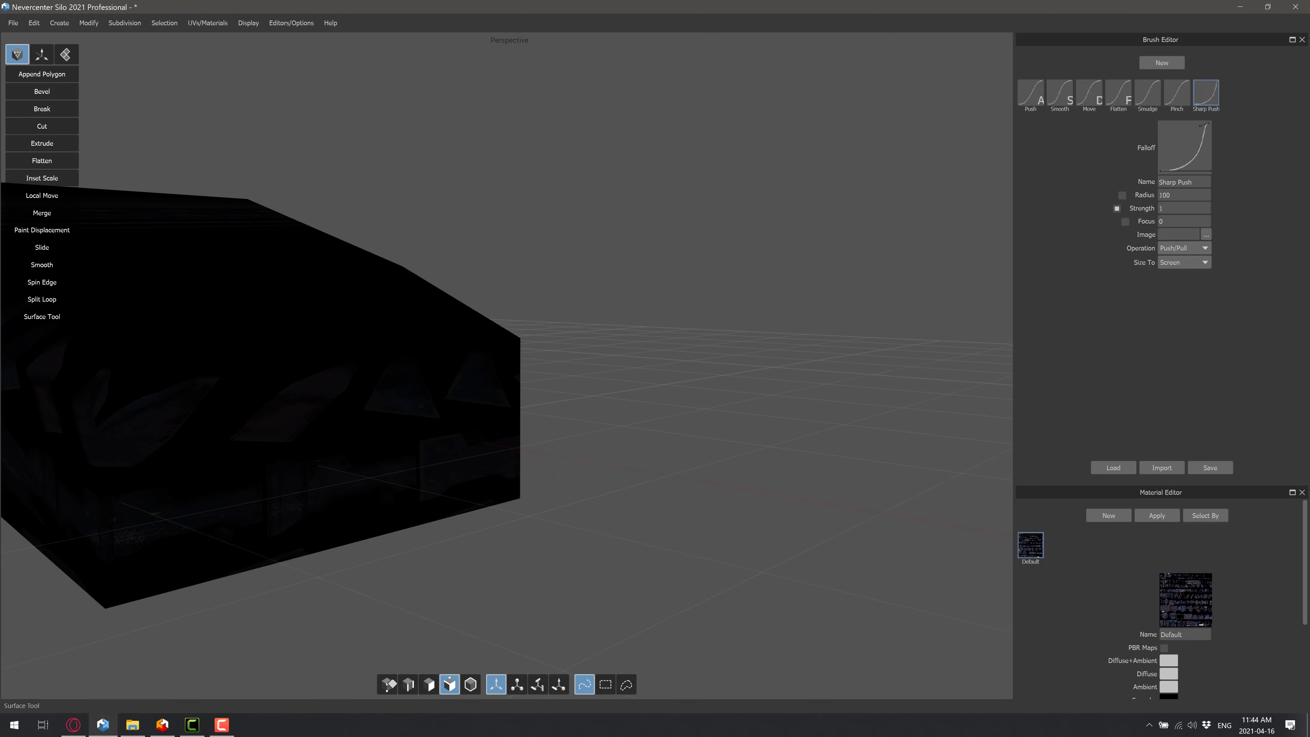
{"action": "left_click", "coordinate": [387, 684]}
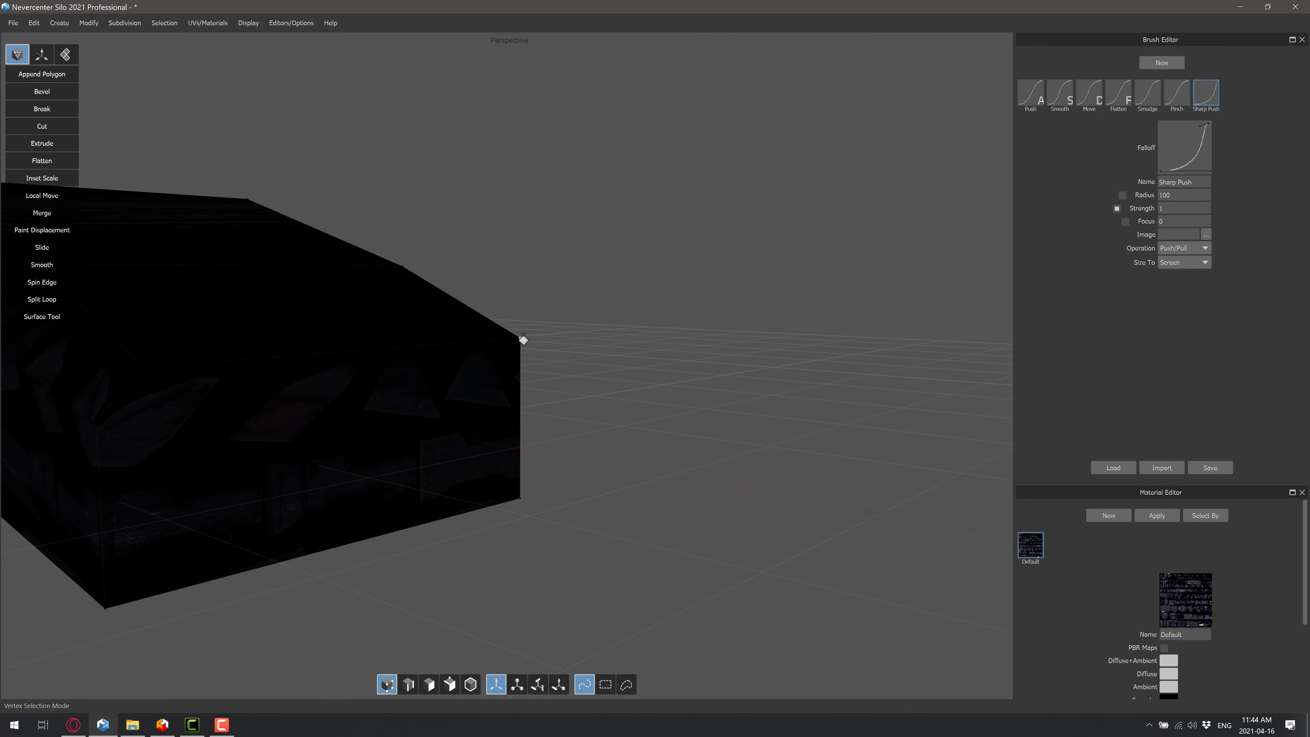
{"action": "key", "text": "q"}
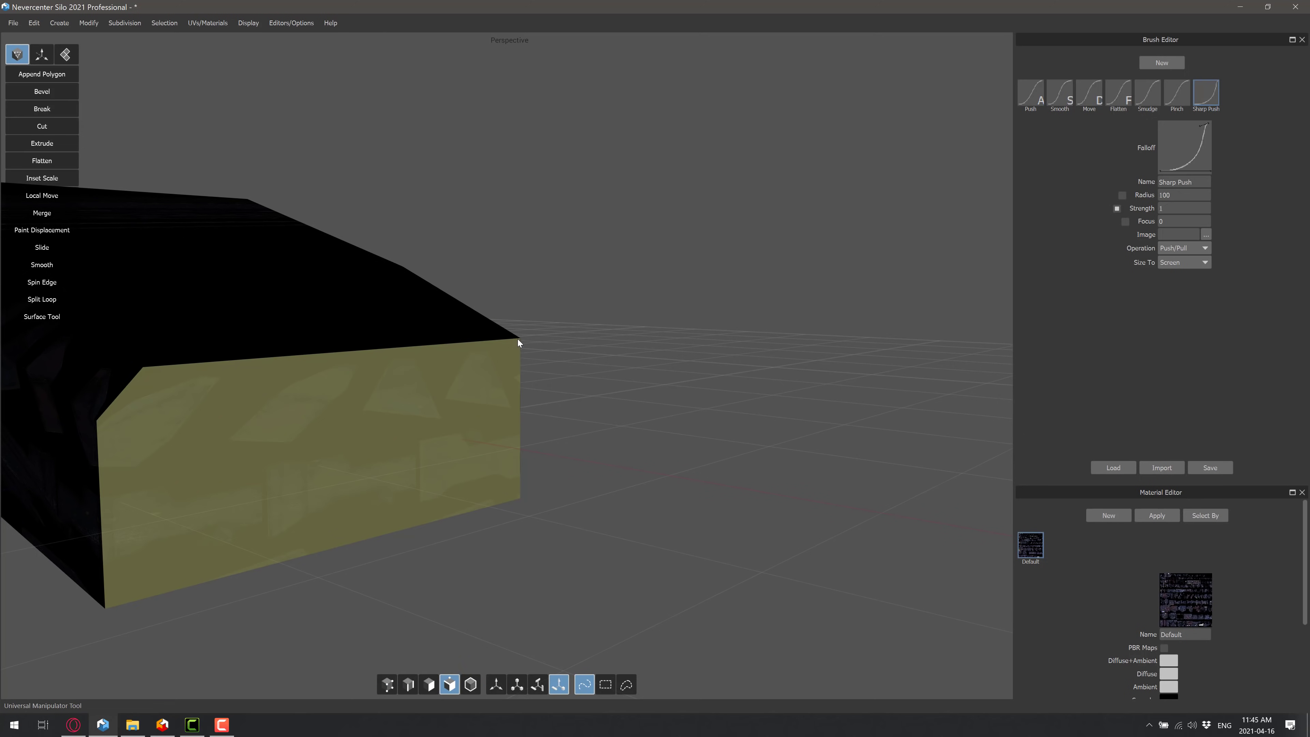
{"action": "left_click", "coordinate": [518, 339]}
{"action": "left_click", "coordinate": [41, 74]}
{"action": "left_click", "coordinate": [809, 508]}
{"action": "left_click", "coordinate": [519, 498]}
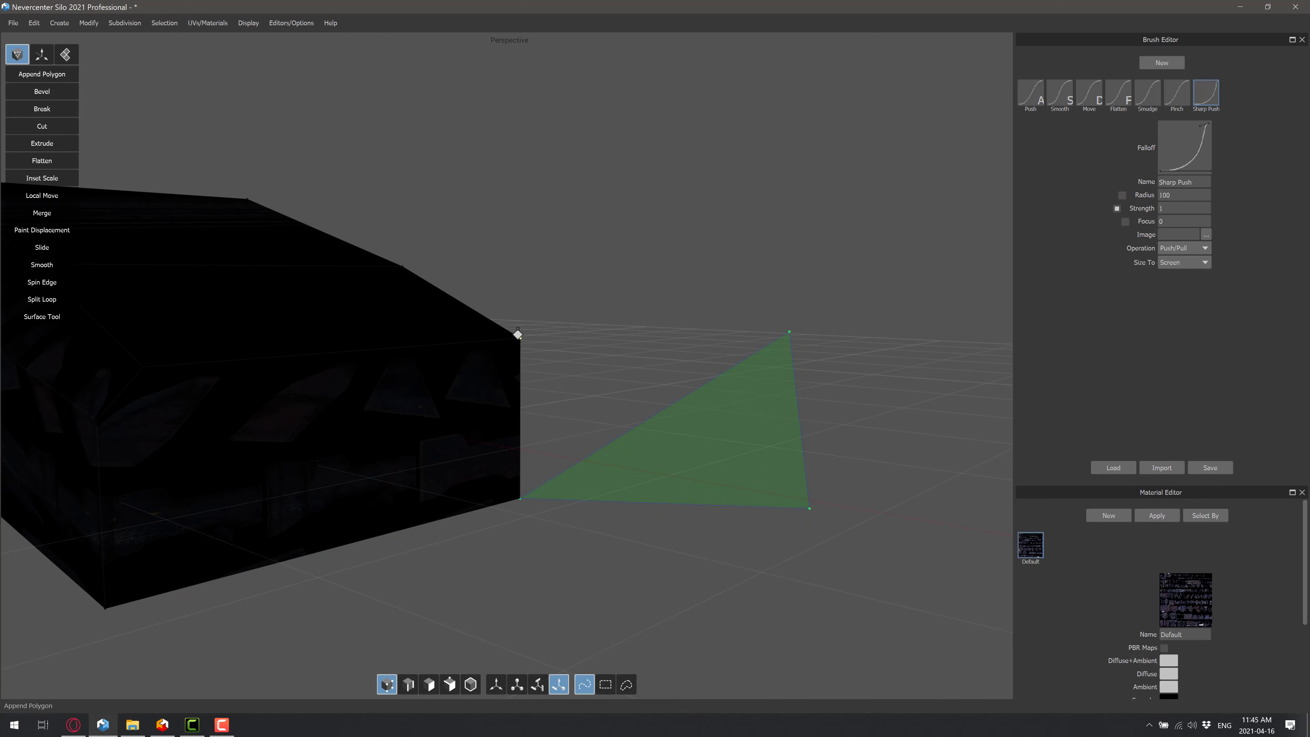
{"action": "left_click", "coordinate": [520, 338]}
{"action": "key", "text": "Return"}
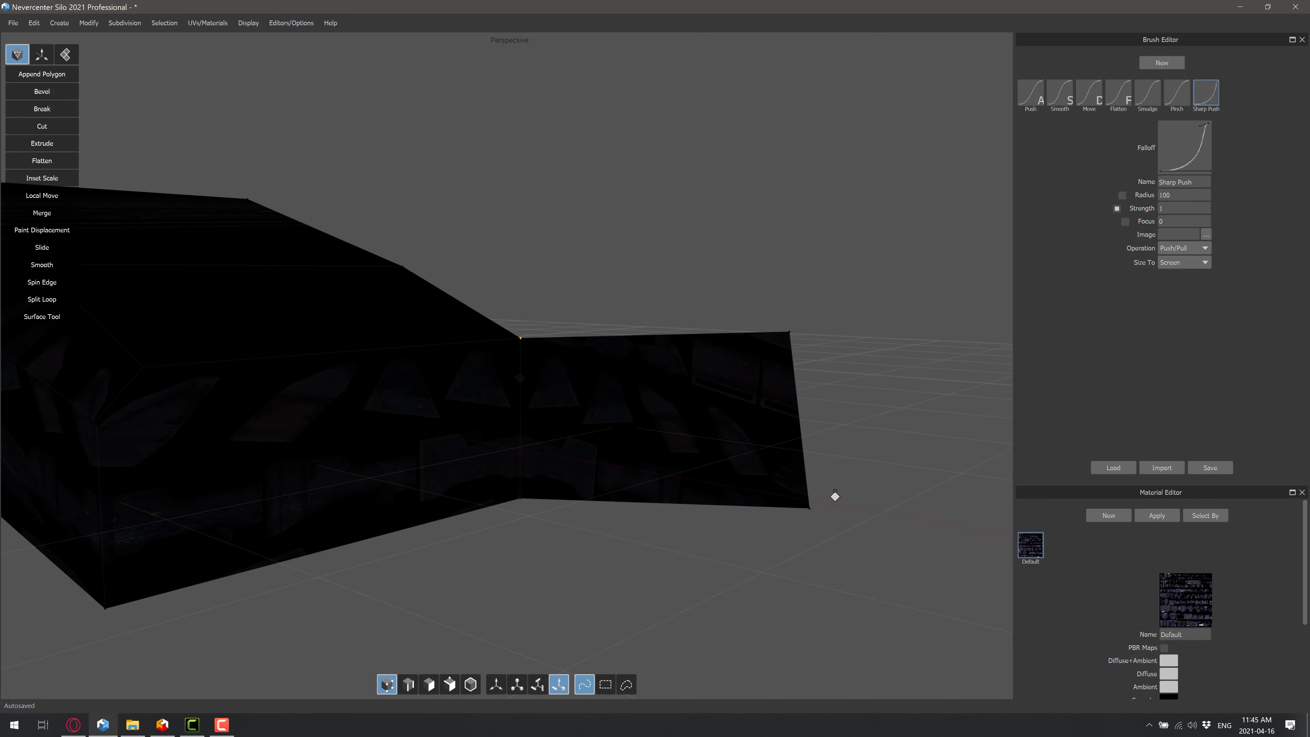
Append a second four-sided polygon joining the first appended polygon's upper edge to the block's adjacent top edge
{"action": "middle_click_drag", "start_coordinate": [753, 558], "coordinate": [716, 573]}
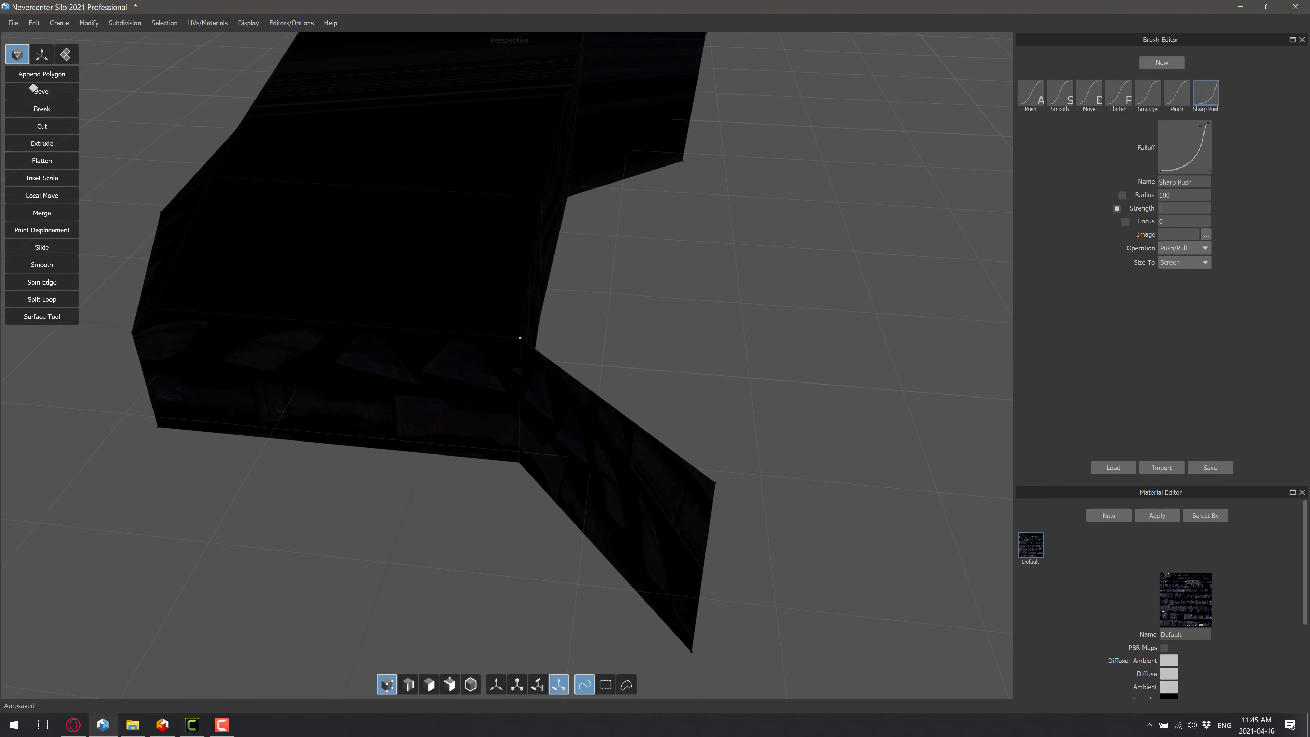
{"action": "left_click", "coordinate": [38, 77]}
{"action": "left_click", "coordinate": [520, 338]}
{"action": "left_click", "coordinate": [768, 236]}
{"action": "left_click", "coordinate": [715, 482]}
{"action": "left_click", "coordinate": [541, 196]}
{"action": "key", "text": "Return"}
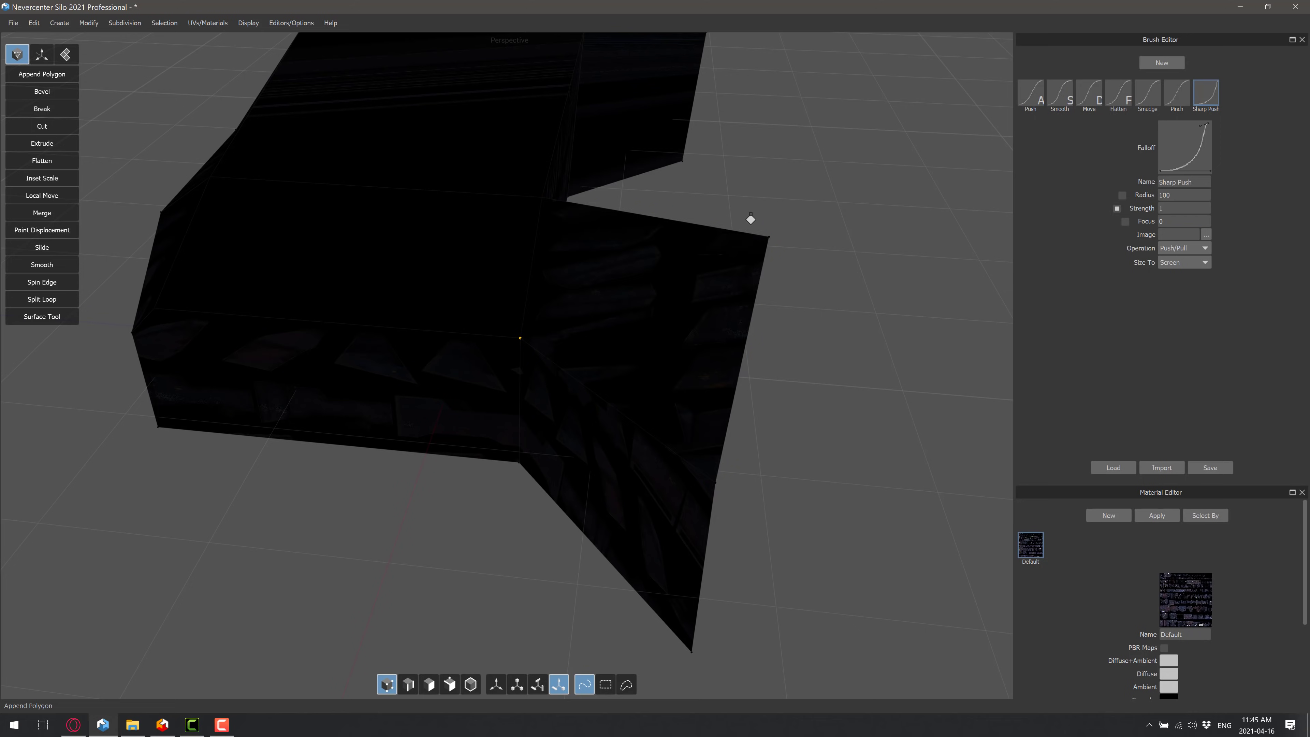
Switch to the layout with perspective, UV 3D and UV 2D views, and make the perspective view active
{"action": "middle_click_drag", "start_coordinate": [795, 359], "coordinate": [567, 515]}
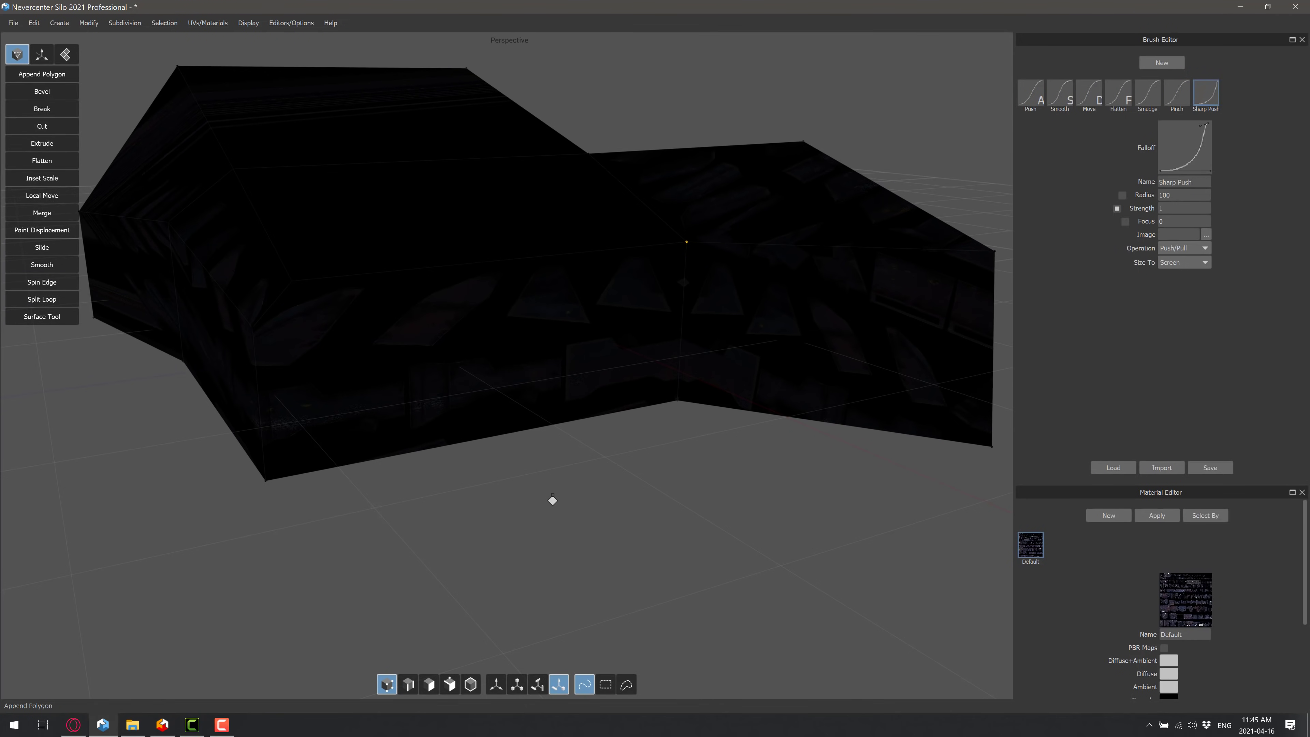
{"action": "key", "text": "space"}
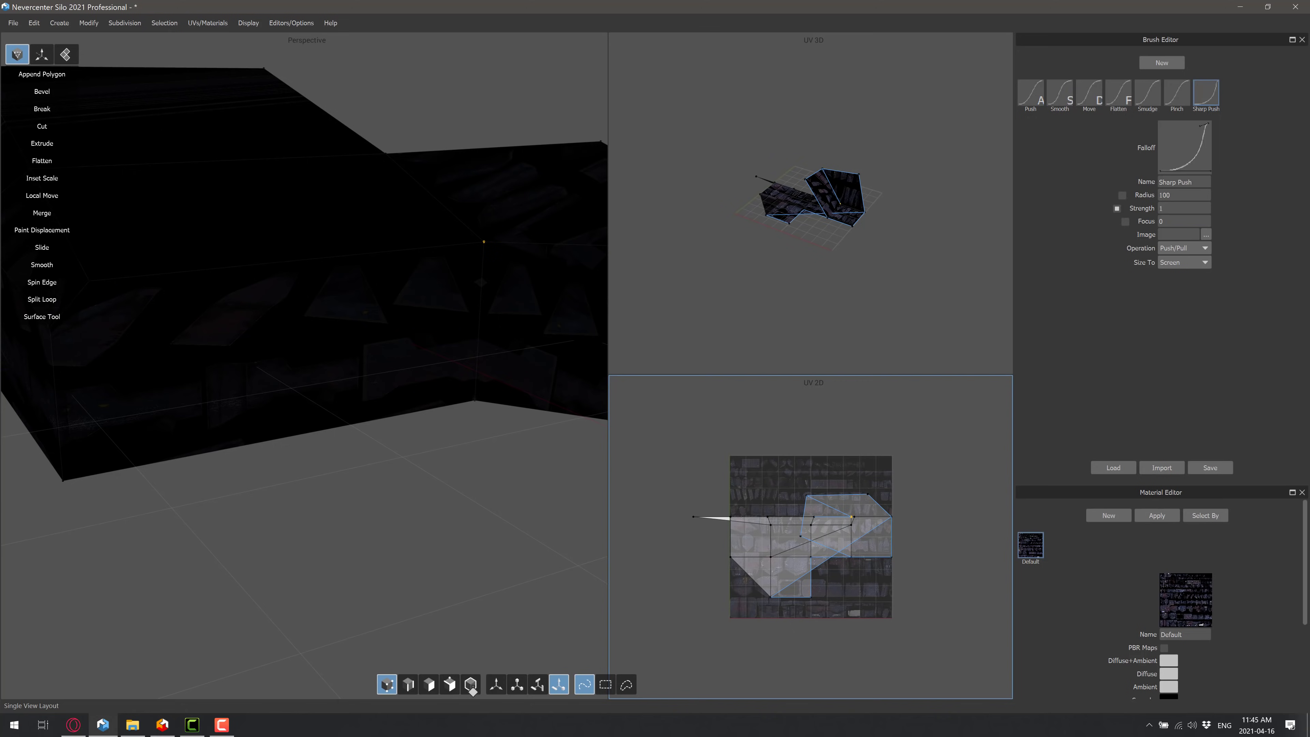
{"action": "left_click", "coordinate": [392, 342]}
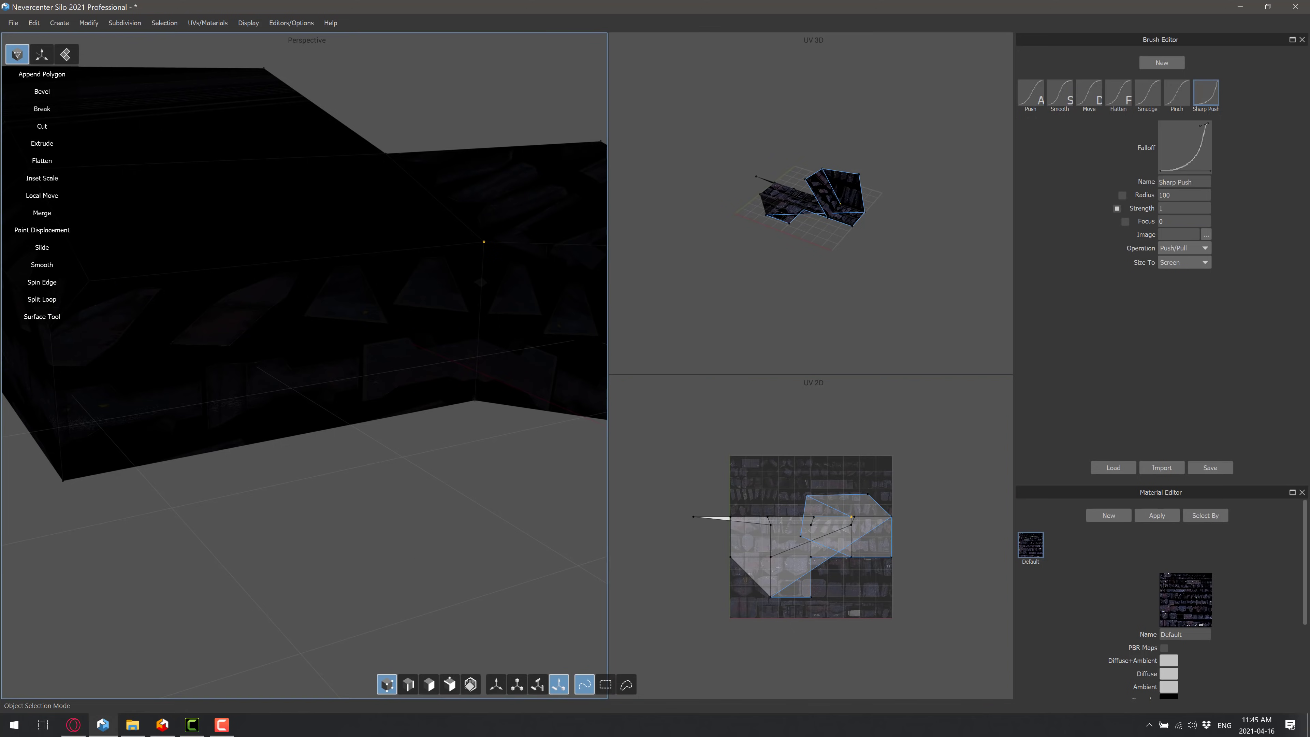
{"action": "left_click", "coordinate": [392, 450]}
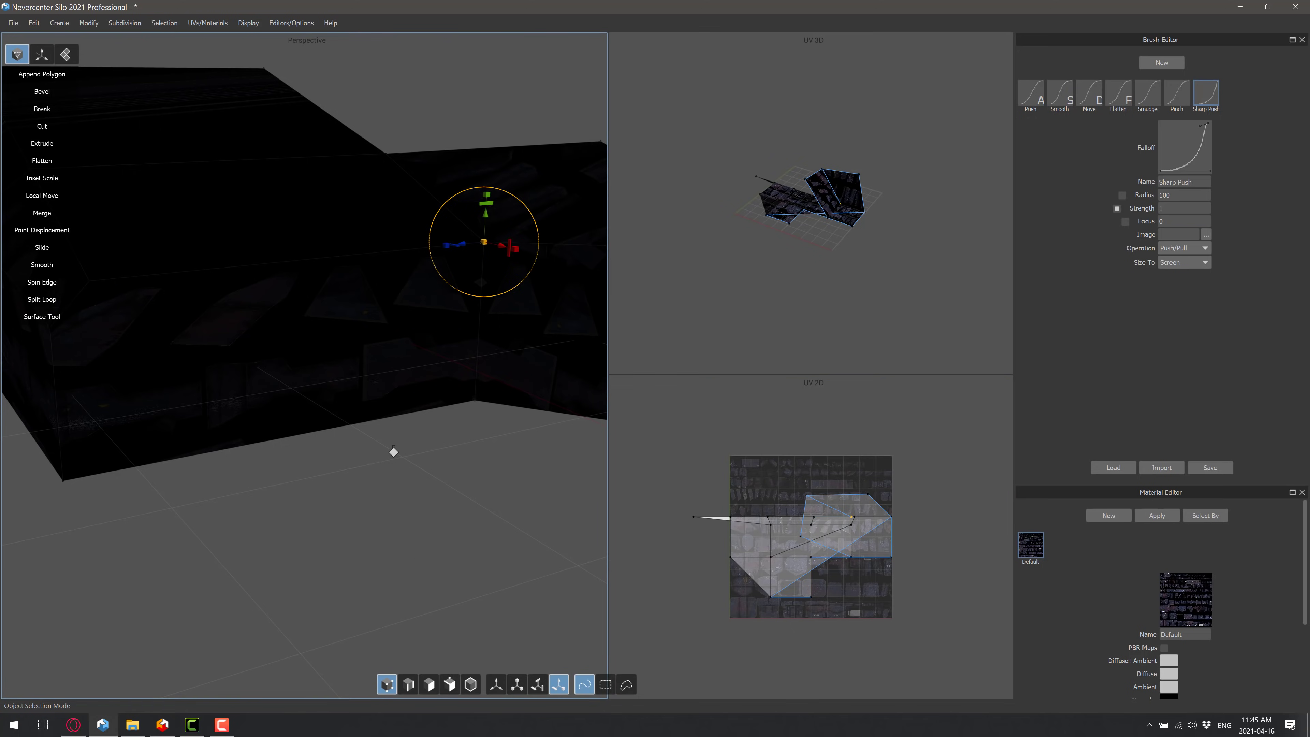
Select the whole block in object selection mode and recreate its UVs using planar regions
{"action": "left_click", "coordinate": [470, 687]}
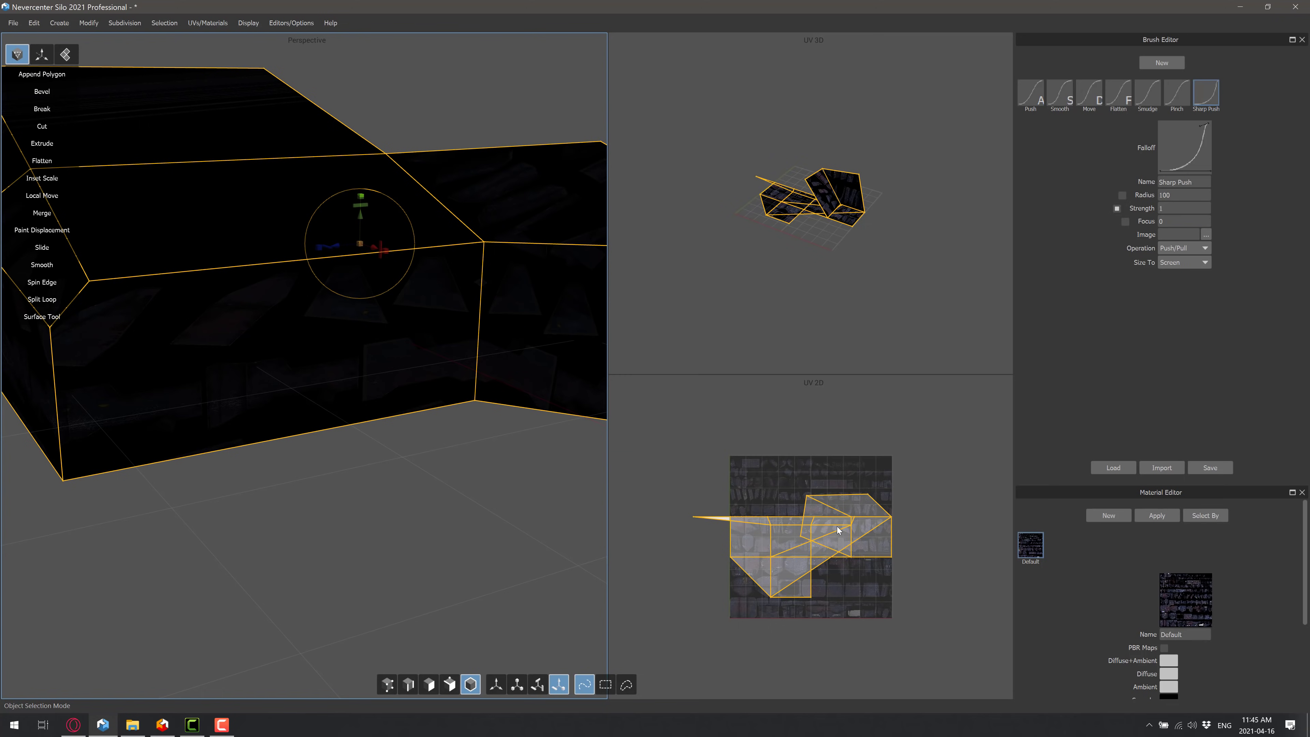
{"action": "left_click", "coordinate": [208, 23]}
{"action": "mouse_move", "coordinate": [268, 50]}
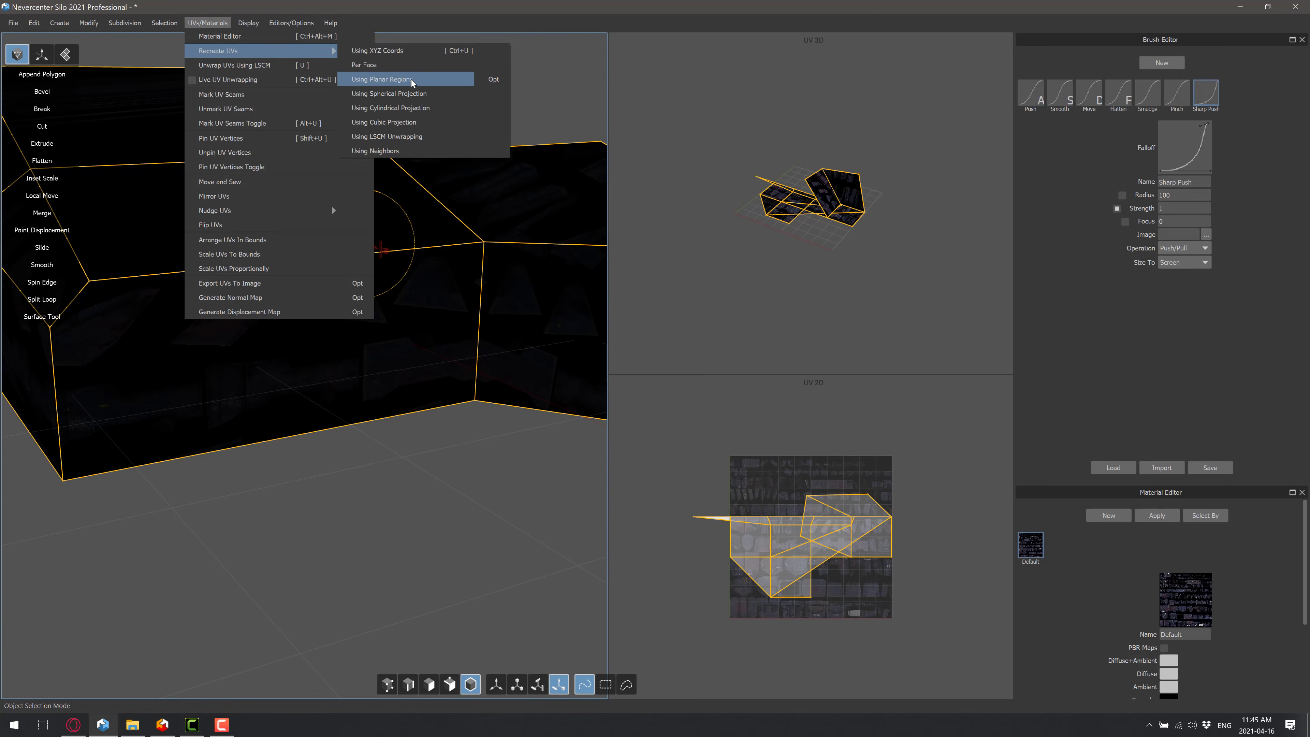
{"action": "left_click", "coordinate": [392, 79]}
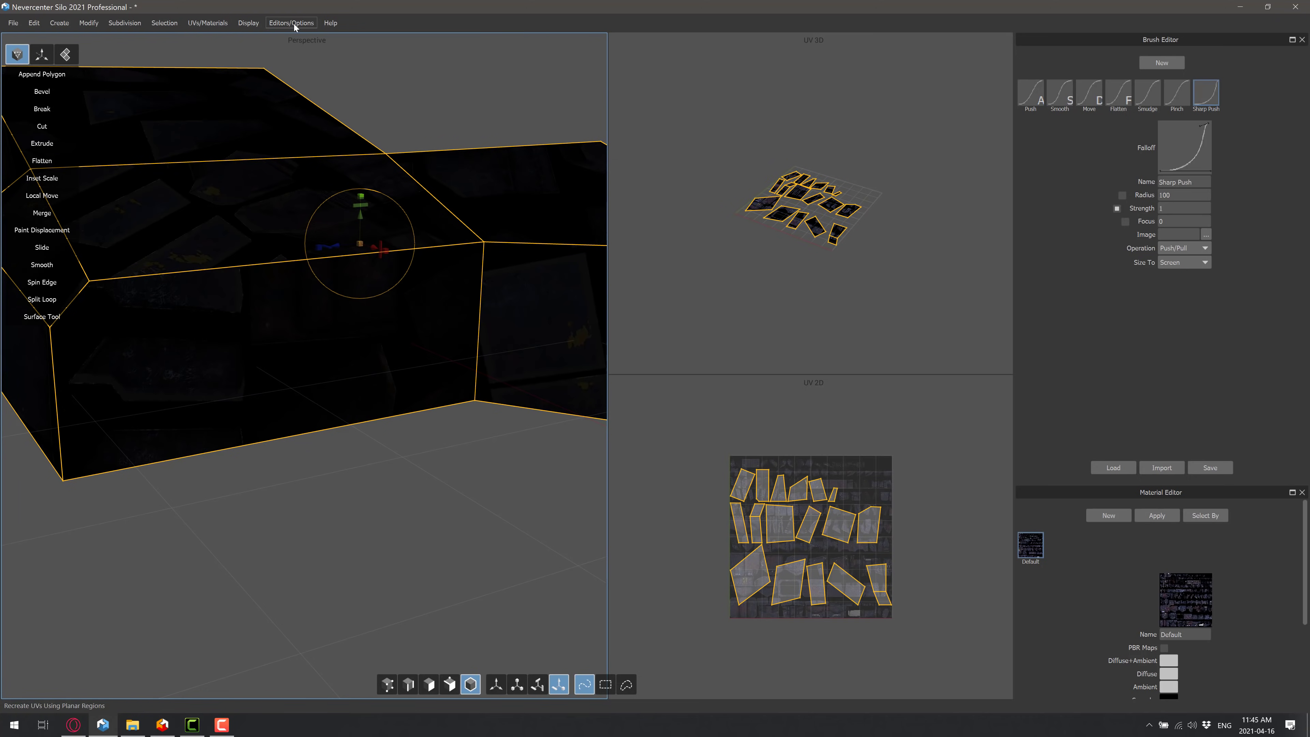
Apply Unwrap UVs Using LSCM to the selected block
{"action": "left_click", "coordinate": [280, 23]}
{"action": "left_click", "coordinate": [207, 23]}
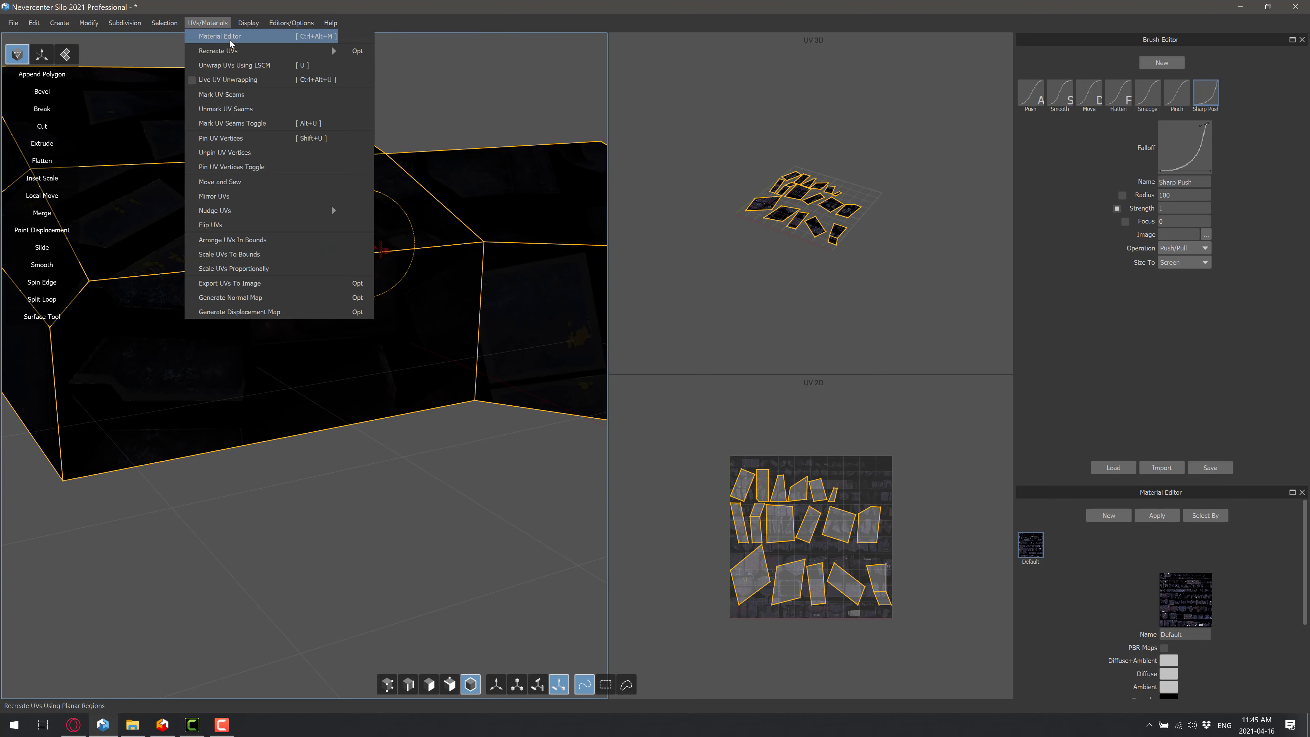
{"action": "left_click", "coordinate": [257, 65]}
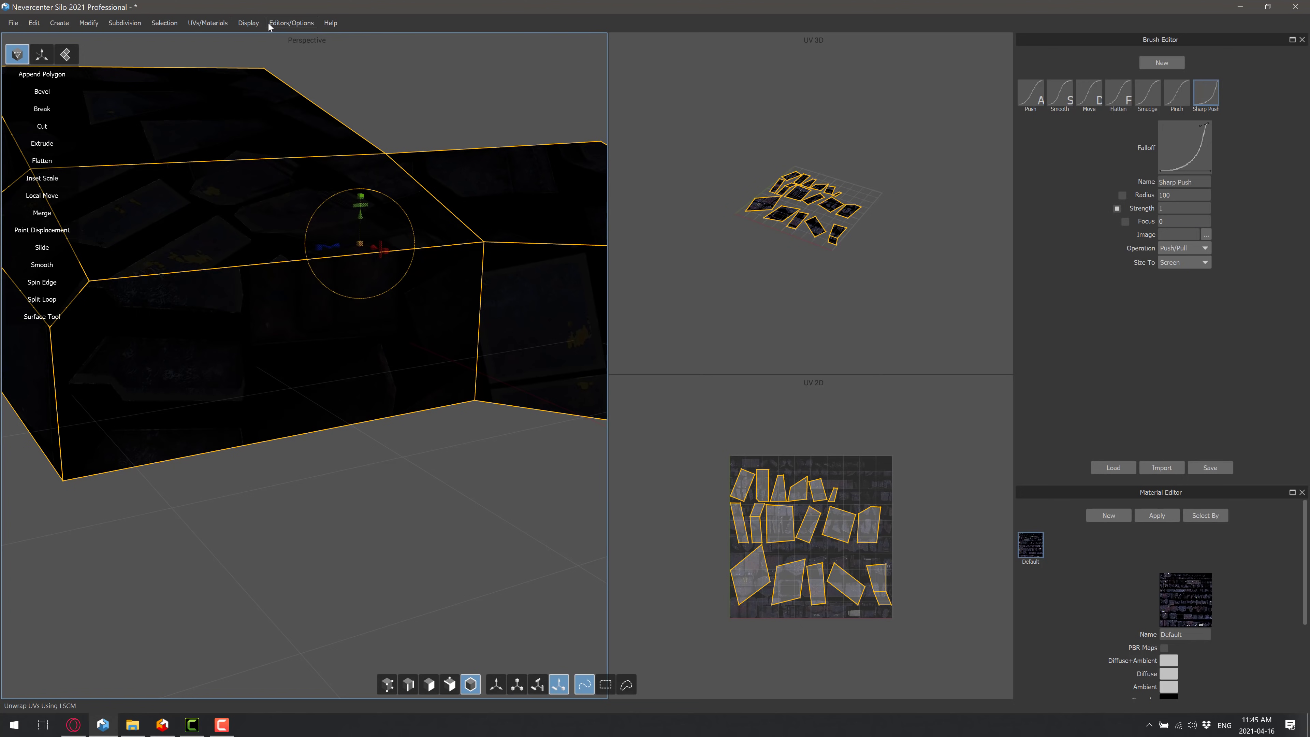
{"action": "left_click", "coordinate": [215, 23]}
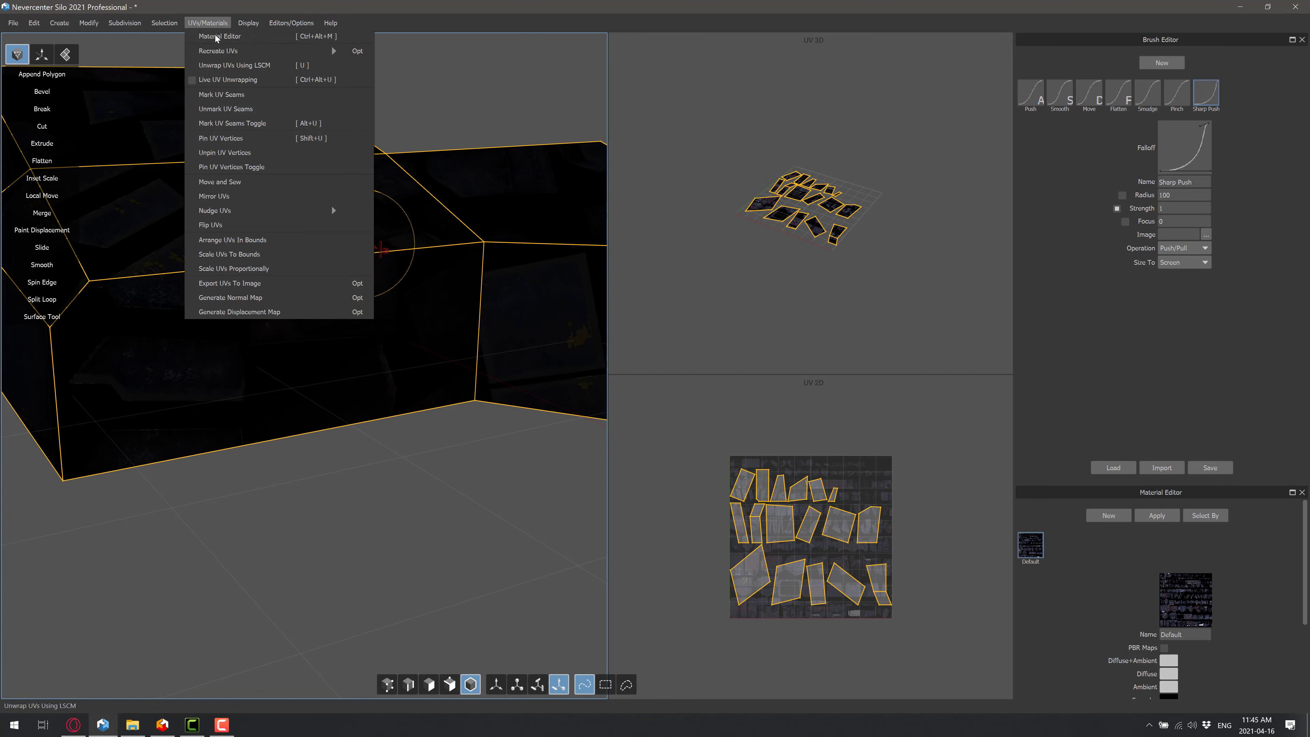
{"action": "left_click", "coordinate": [218, 60]}
Recreate the selected block's UVs using LSCM Unwrapping and inspect the UV islands in the UV 2D view
{"action": "left_click", "coordinate": [216, 23]}
{"action": "mouse_move", "coordinate": [327, 52]}
{"action": "left_click", "coordinate": [376, 136]}
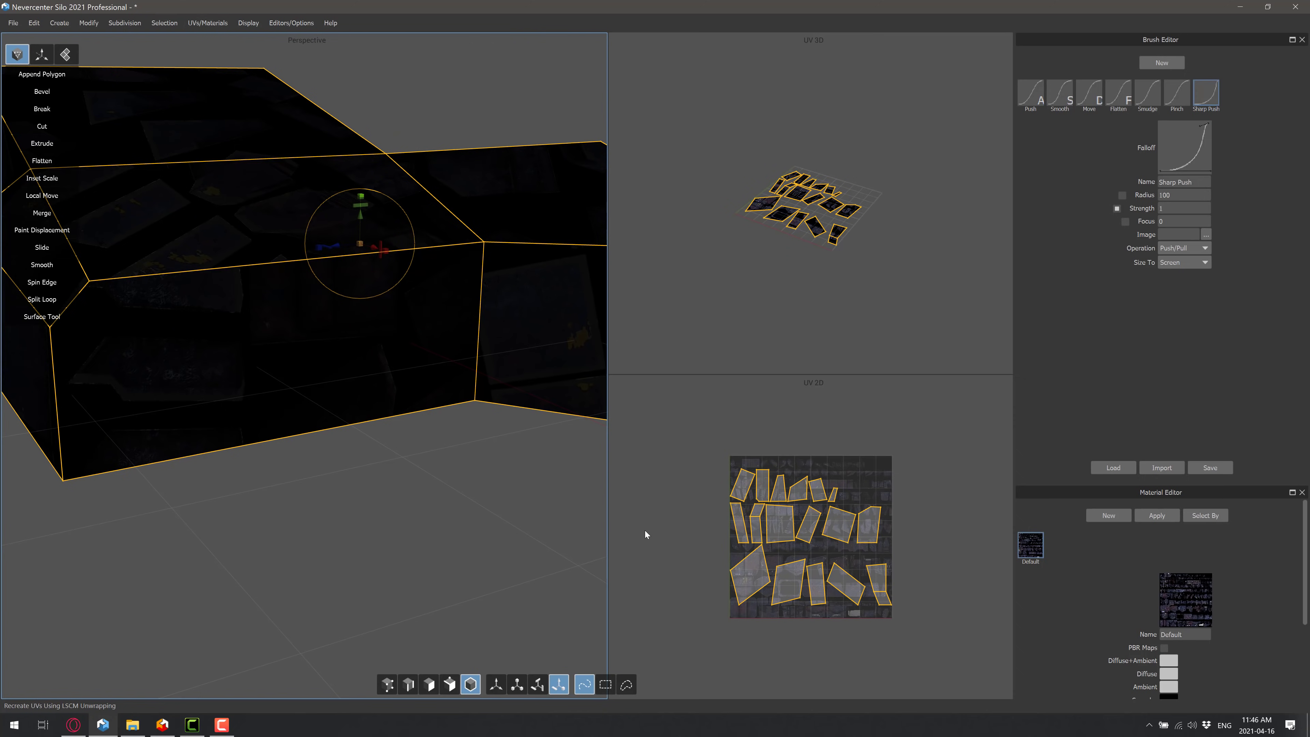
{"action": "middle_click_drag", "start_coordinate": [679, 495], "coordinate": [684, 421]}
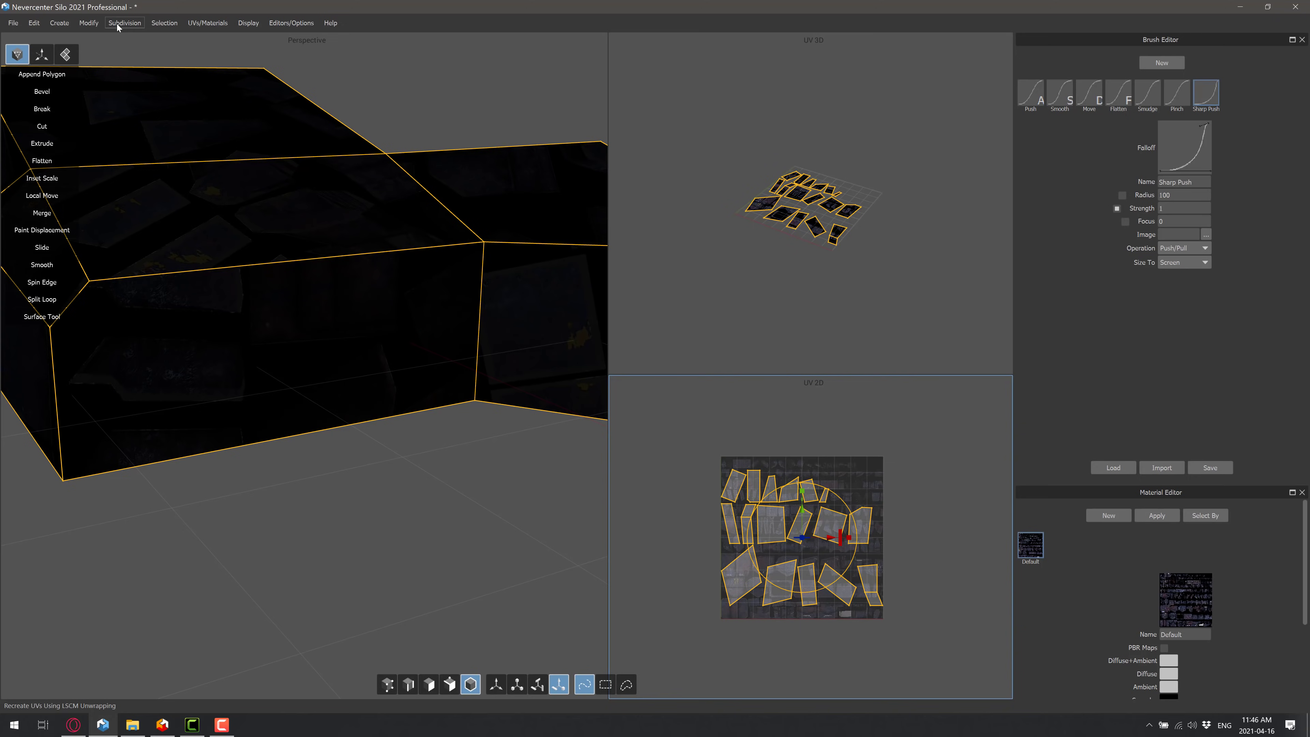
Switch to the Silo & Milo web page in the browser and review the Silo 2021 update section with its new features
{"action": "key", "text": "alt+Tab"}
{"action": "key", "text": "alt+Tab"}
{"action": "key", "text": "alt+Tab"}
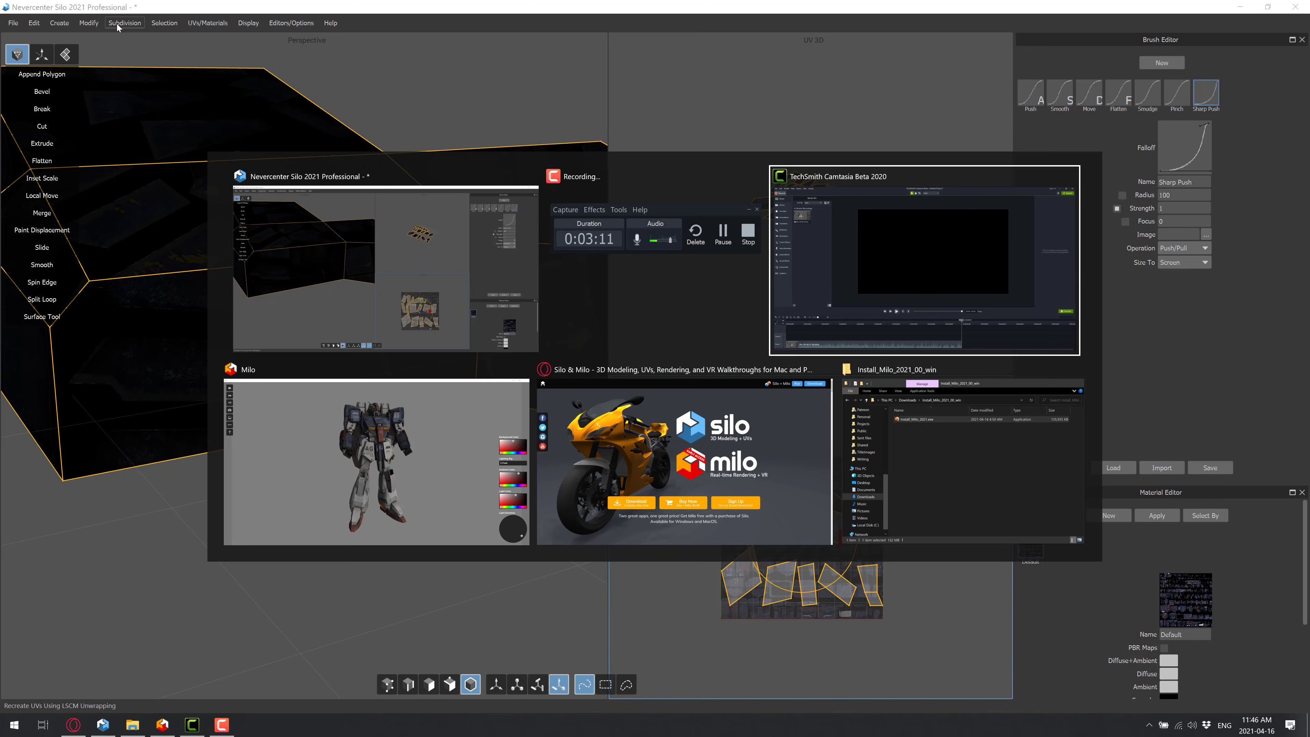
{"action": "key", "text": "alt+Tab"}
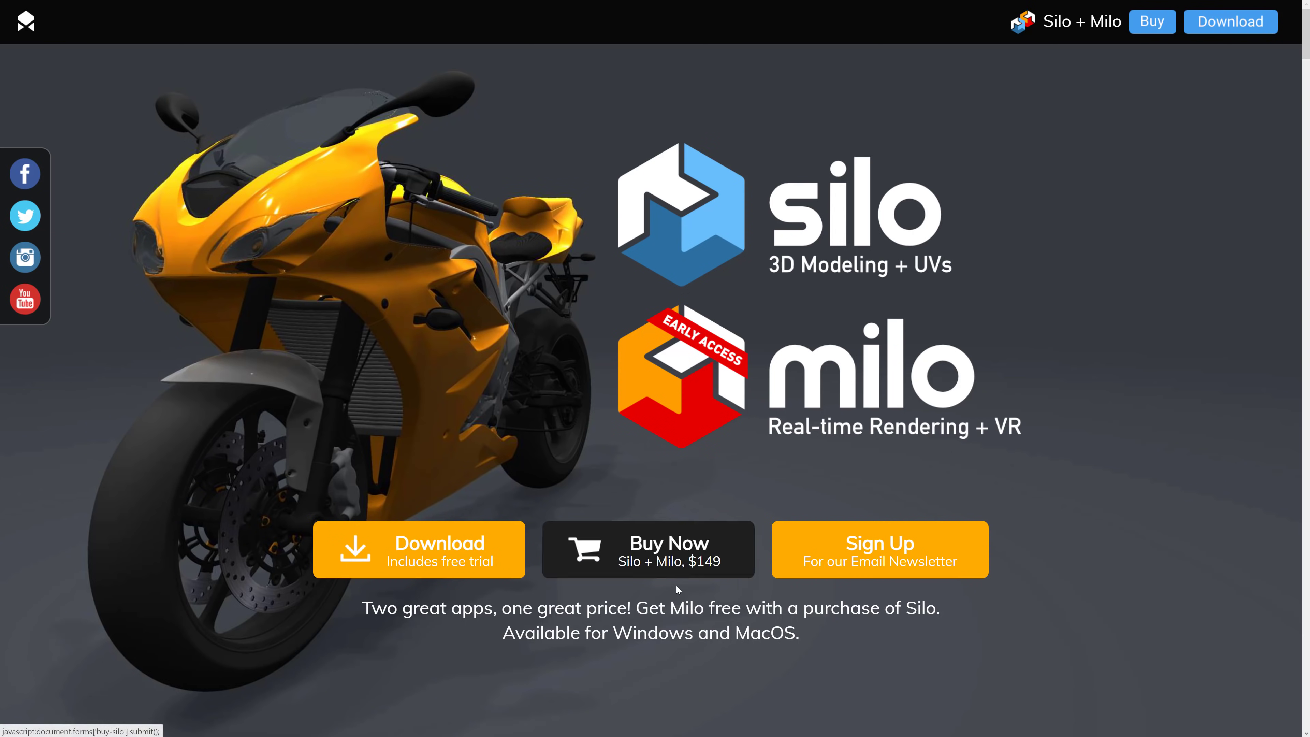
{"action": "scroll", "coordinate": [690, 605], "scroll_direction": "down", "scroll_amount": 1}
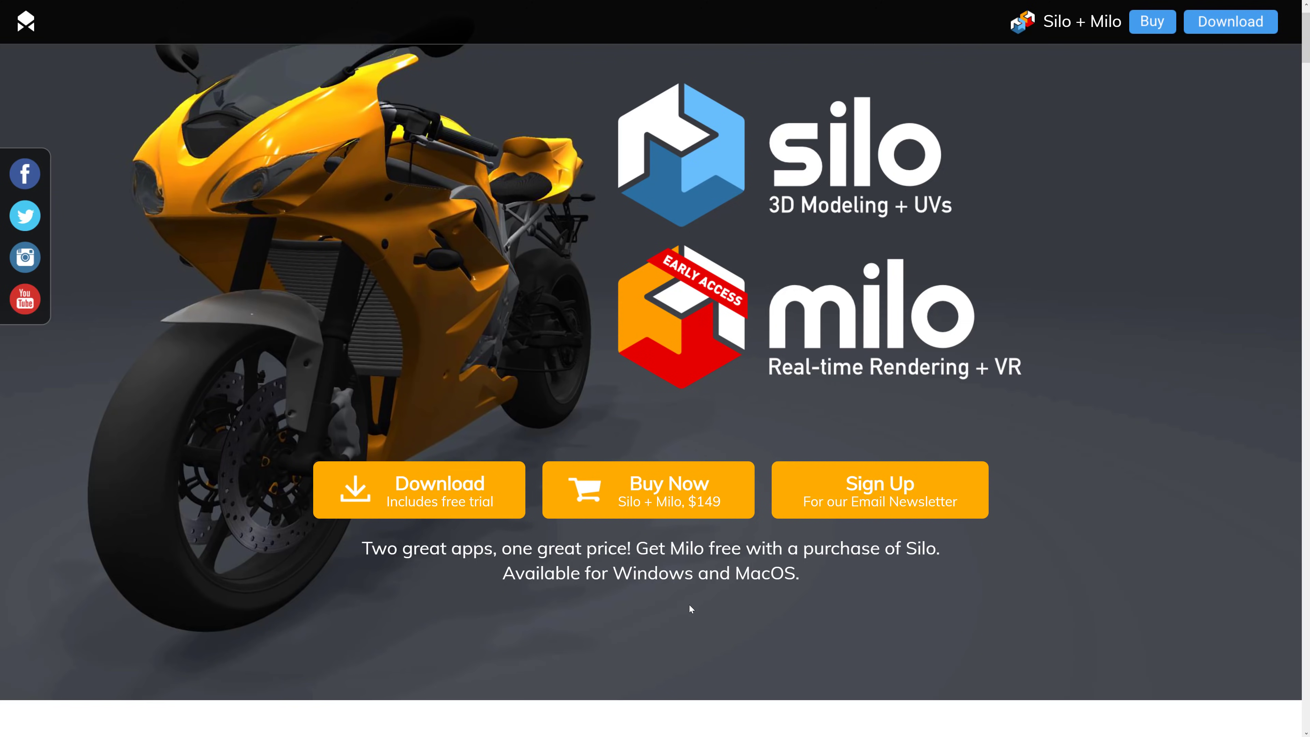
{"action": "scroll", "coordinate": [696, 600], "scroll_direction": "down", "scroll_amount": 10}
{"action": "scroll", "coordinate": [697, 604], "scroll_direction": "down", "scroll_amount": 2}
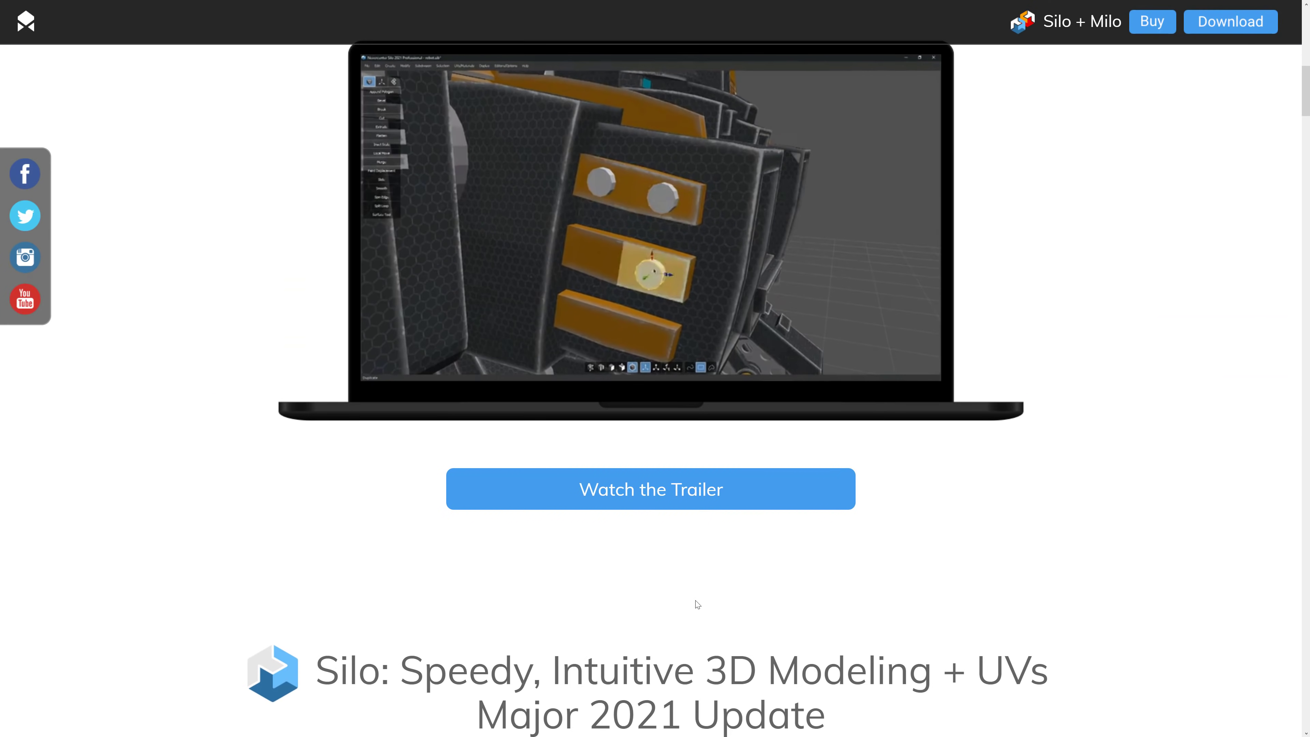
{"action": "scroll", "coordinate": [696, 602], "scroll_direction": "down", "scroll_amount": 7}
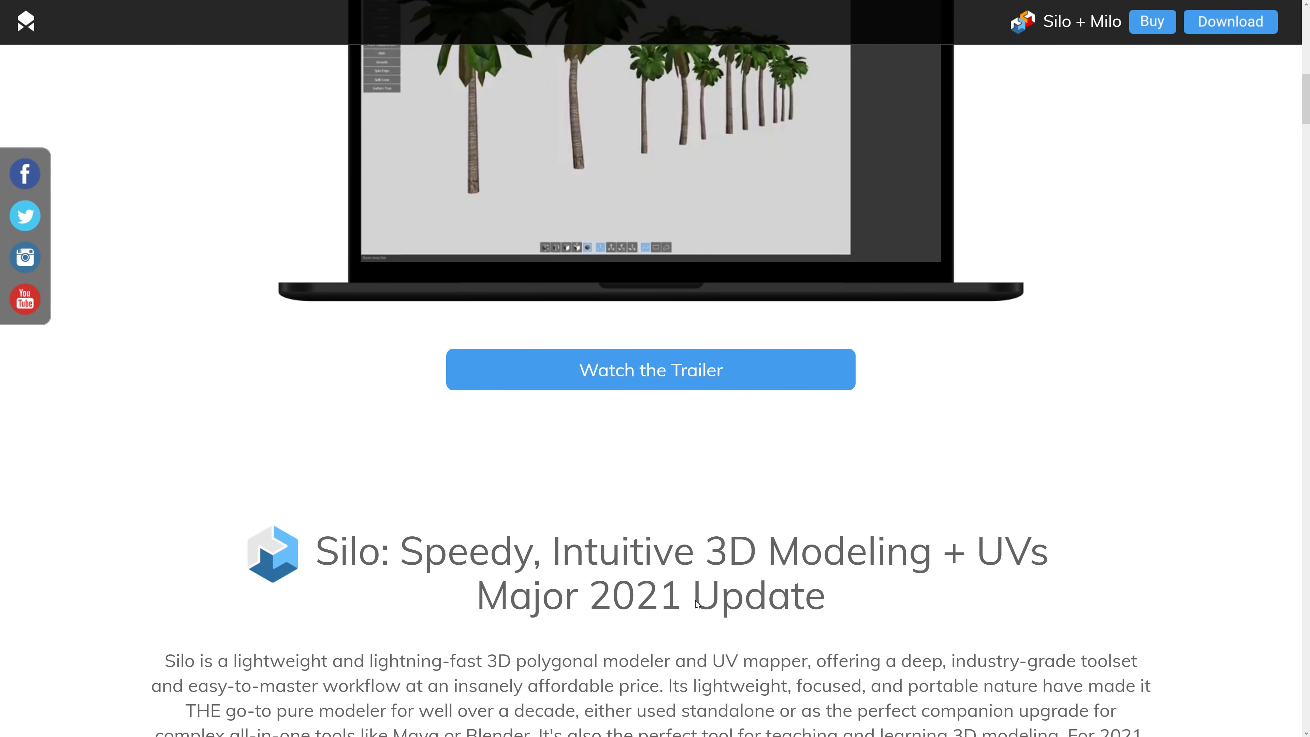
{"action": "scroll", "coordinate": [694, 600], "scroll_direction": "down", "scroll_amount": 7}
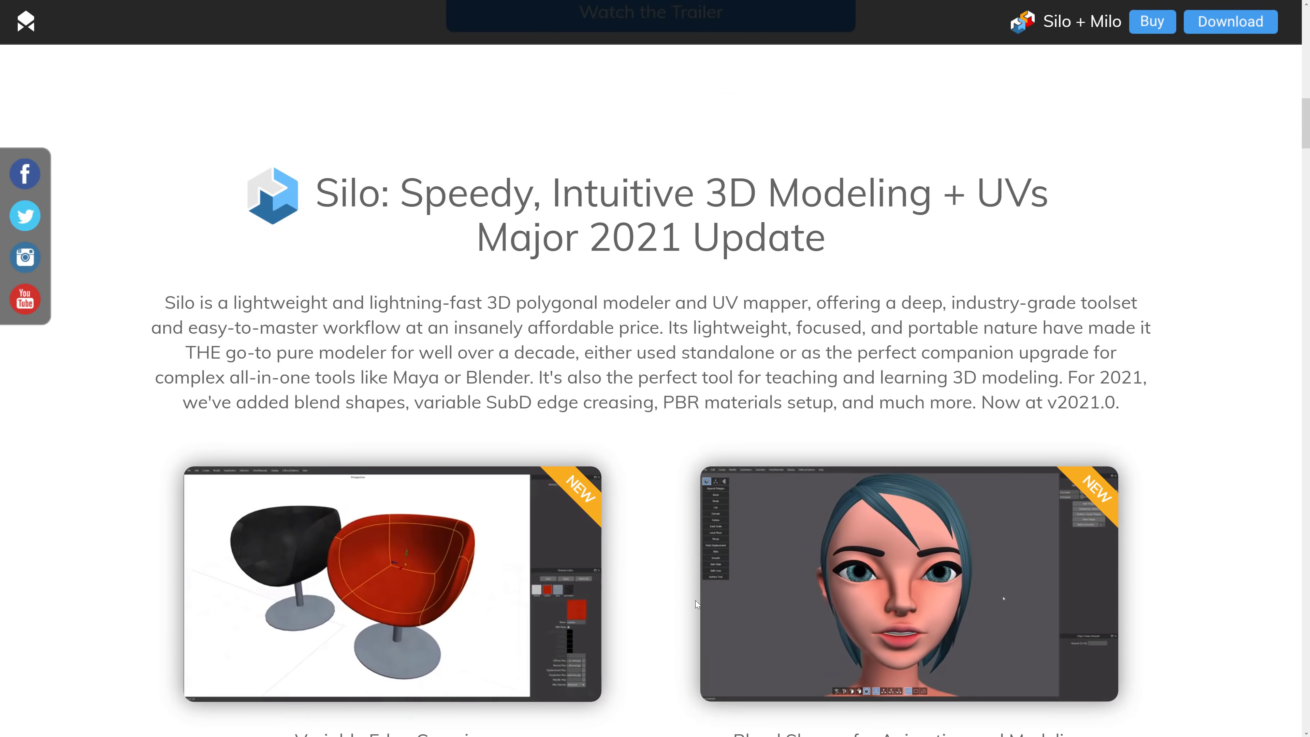
{"action": "scroll", "coordinate": [697, 603], "scroll_direction": "down", "scroll_amount": 2}
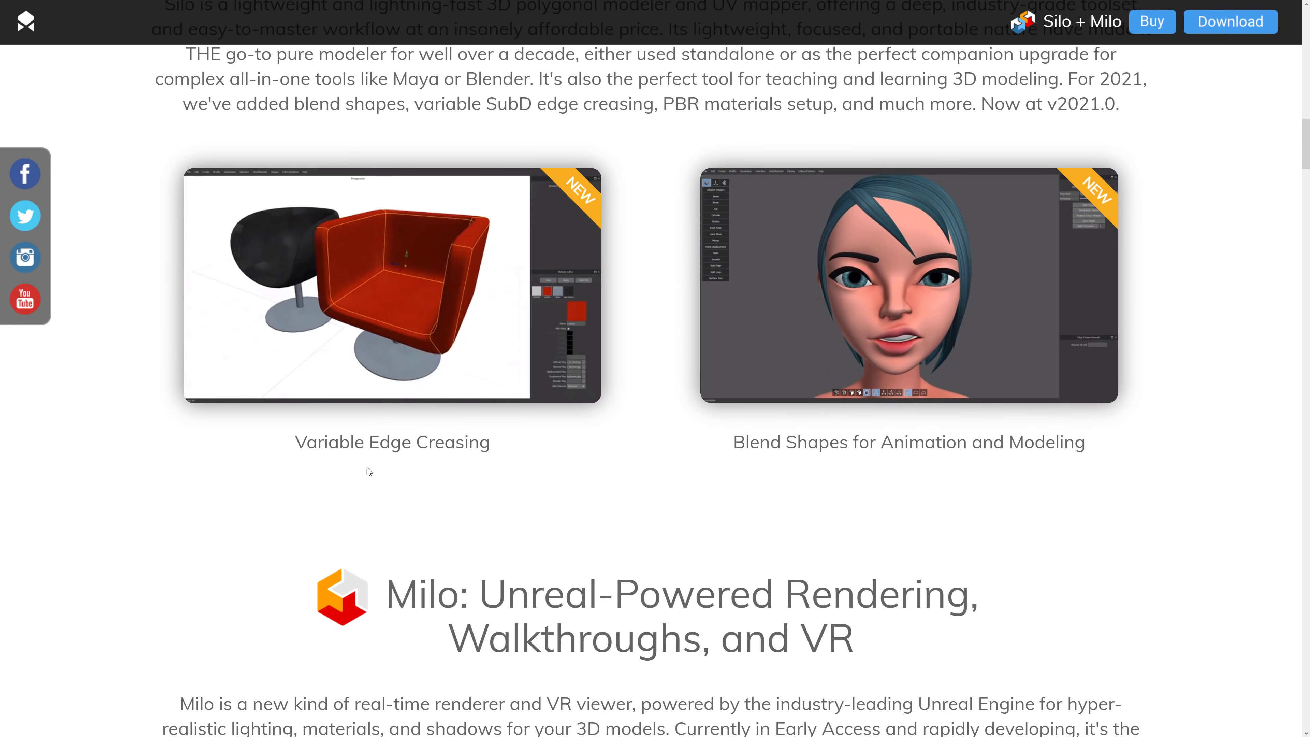
Examine the Milo rendering, Unreal Engine and combined Silo and Milo feature highlight sections of the web page
{"action": "scroll", "coordinate": [1028, 466], "scroll_direction": "down", "scroll_amount": 9}
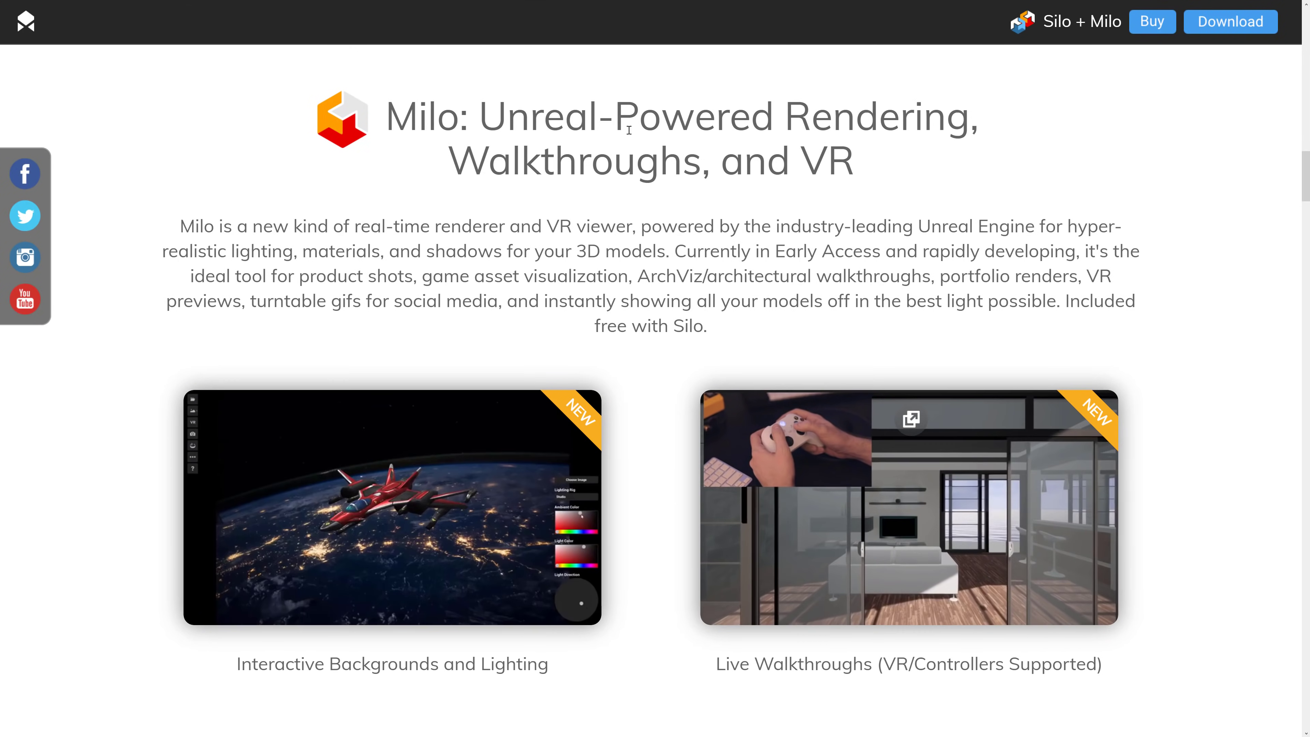
{"action": "scroll", "coordinate": [649, 345], "scroll_direction": "down", "scroll_amount": 7}
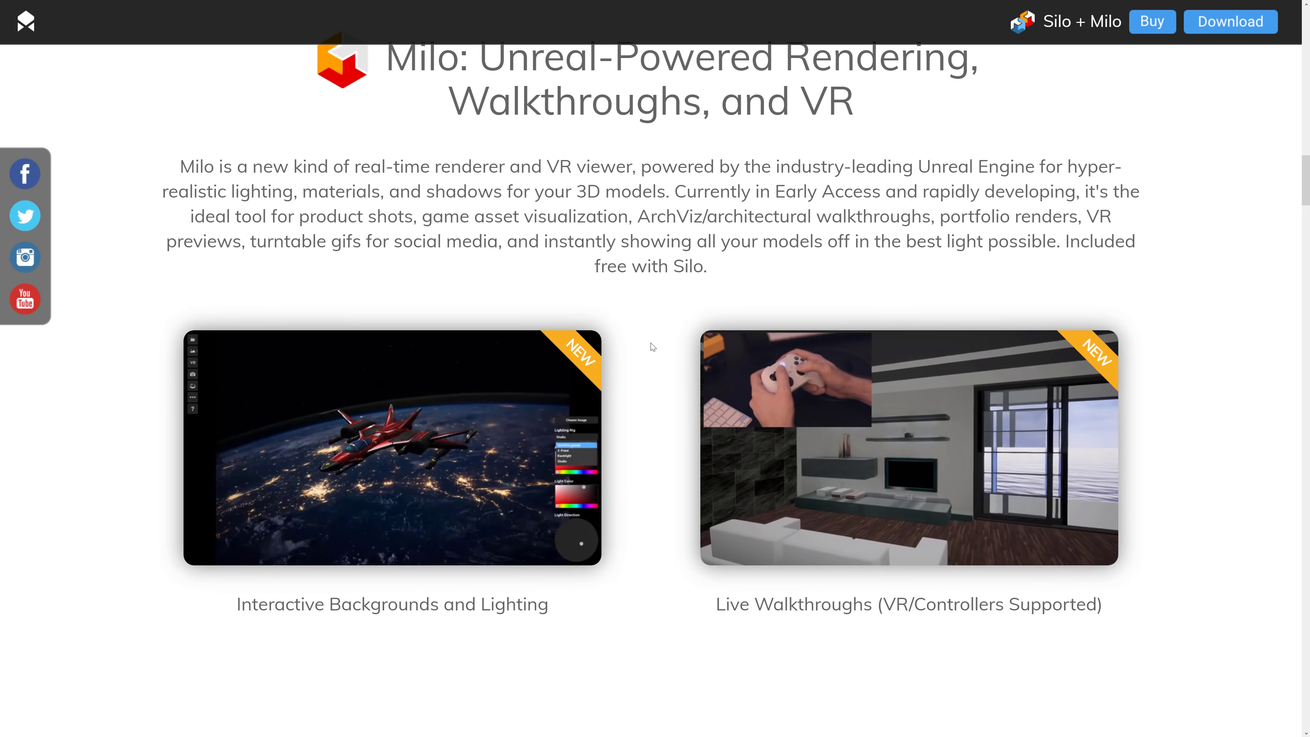
{"action": "scroll", "coordinate": [650, 347], "scroll_direction": "down", "scroll_amount": 15}
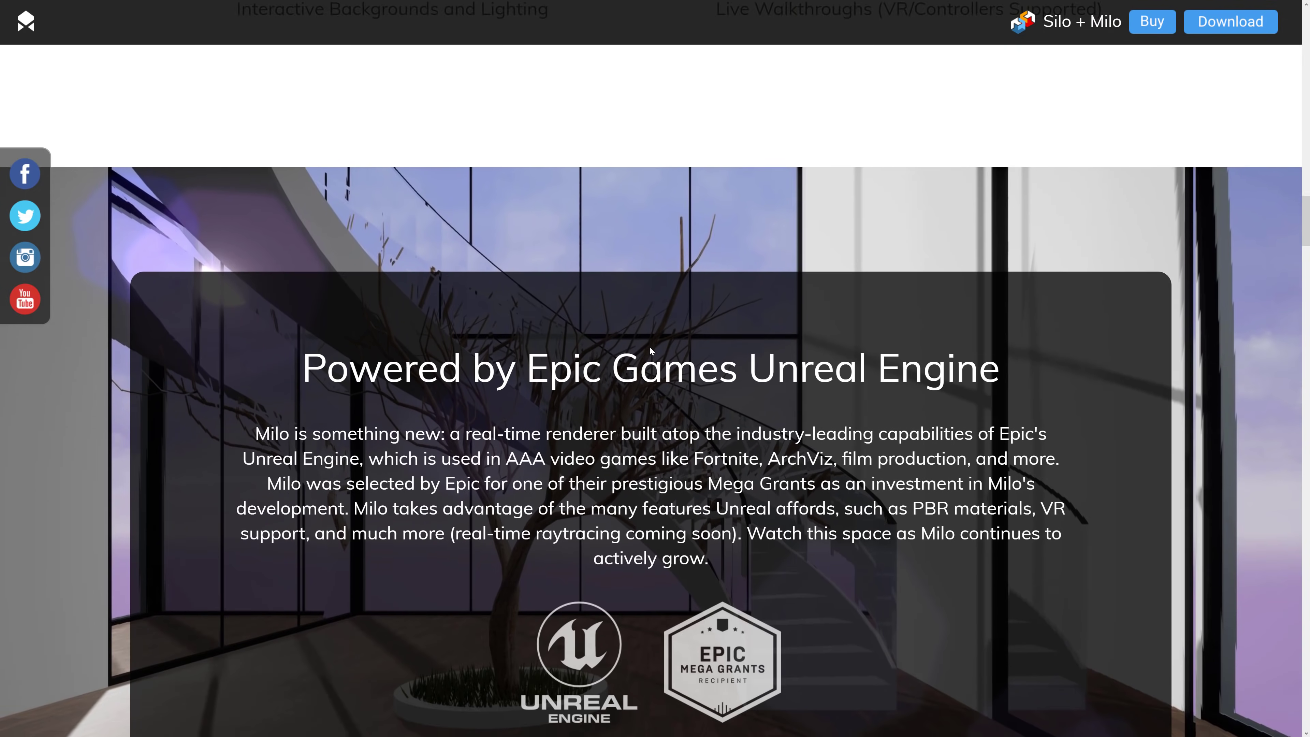
{"action": "scroll", "coordinate": [650, 343], "scroll_direction": "down", "scroll_amount": 13}
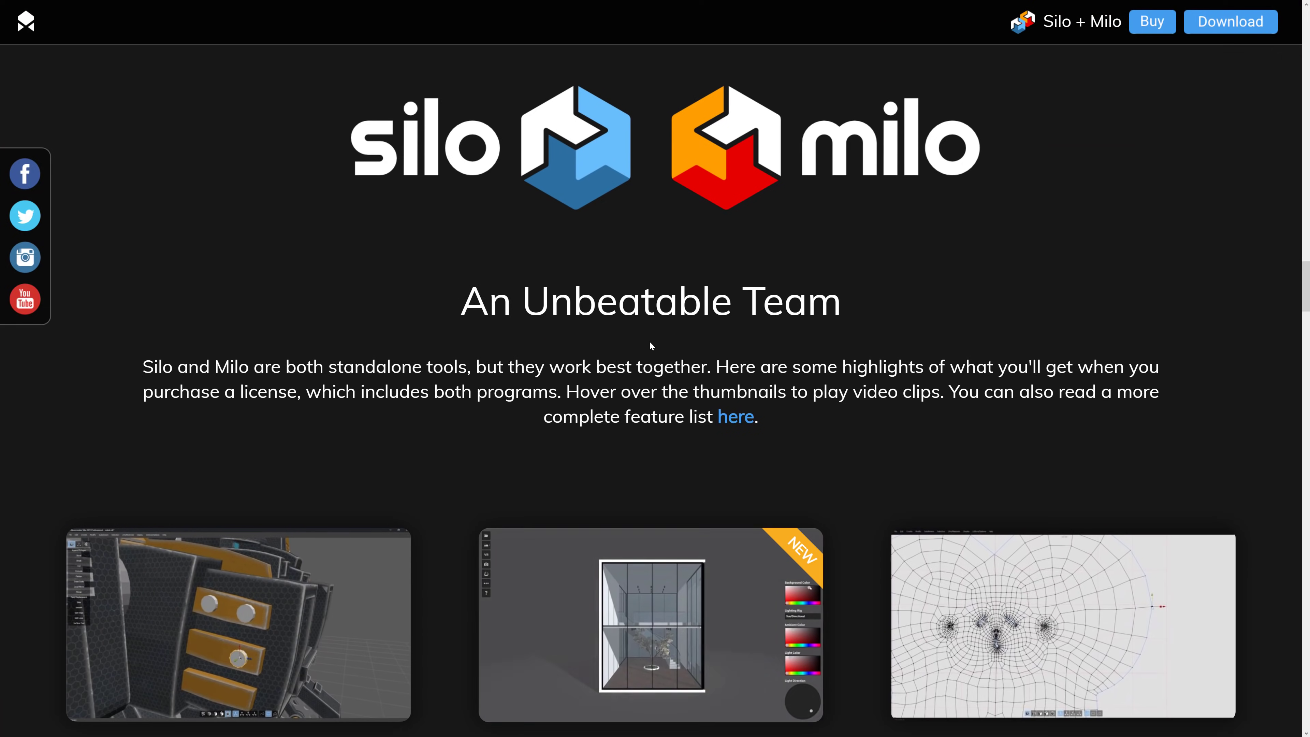
{"action": "scroll", "coordinate": [650, 342], "scroll_direction": "down", "scroll_amount": 5}
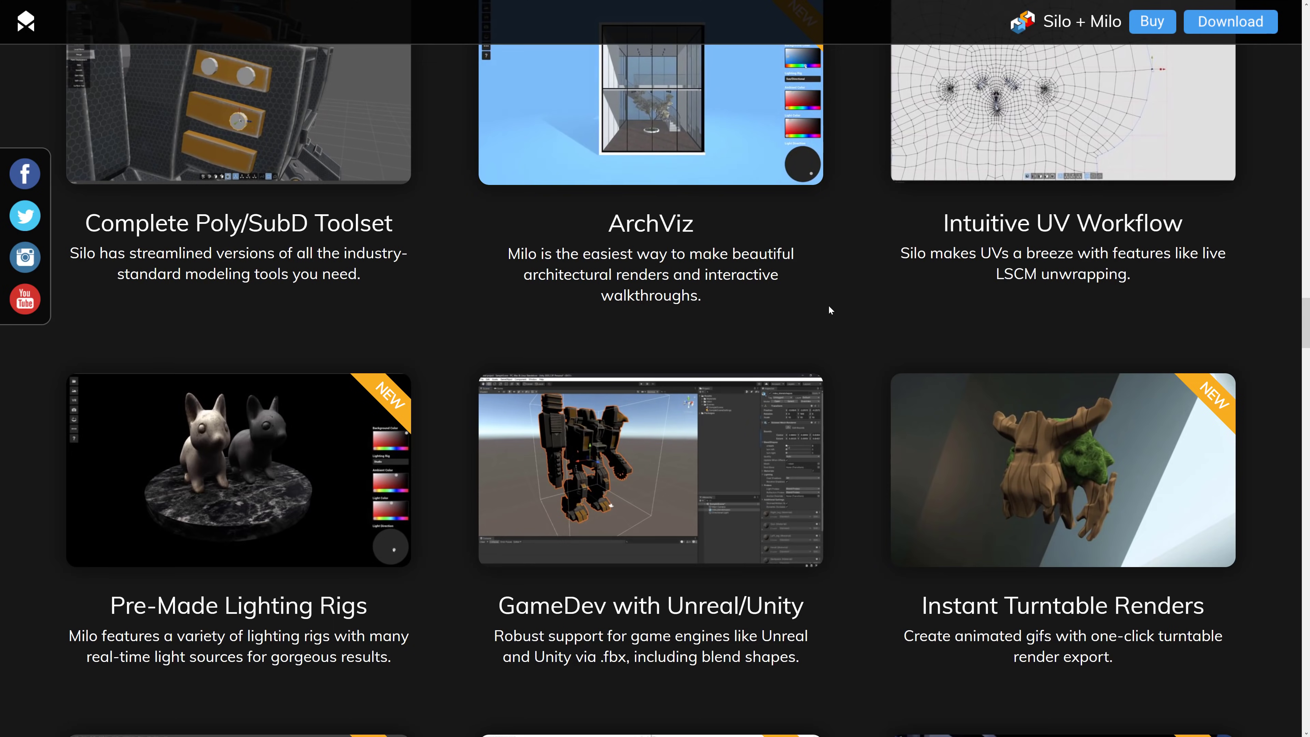
{"action": "scroll", "coordinate": [869, 373], "scroll_direction": "down", "scroll_amount": 3}
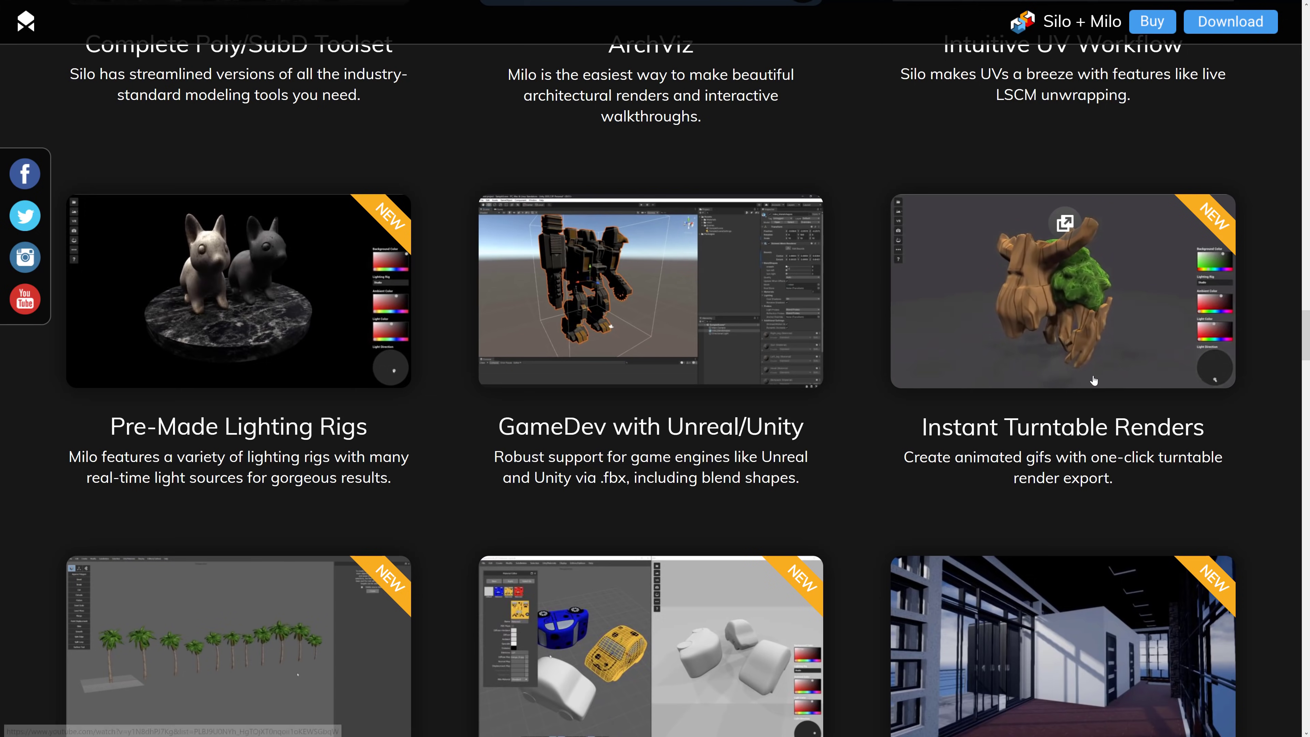
{"action": "scroll", "coordinate": [857, 380], "scroll_direction": "down", "scroll_amount": 1}
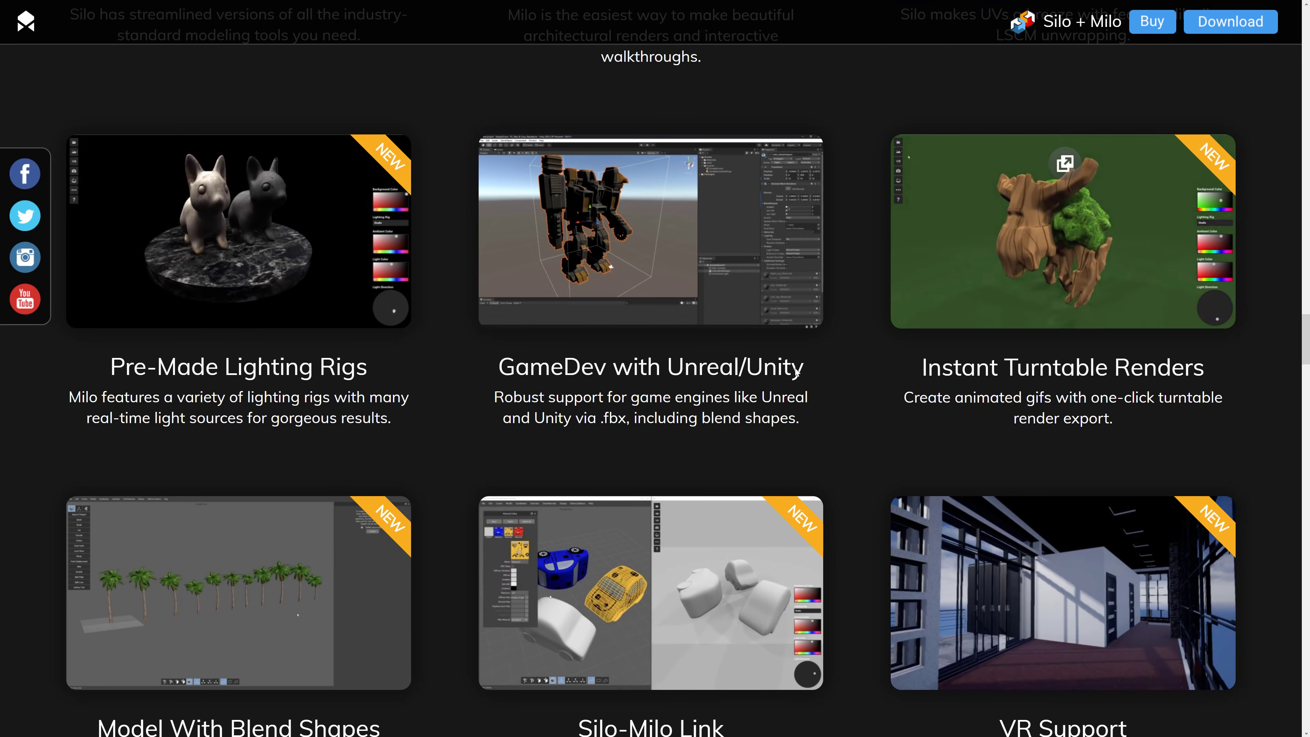
{"action": "scroll", "coordinate": [520, 354], "scroll_direction": "down", "scroll_amount": 1}
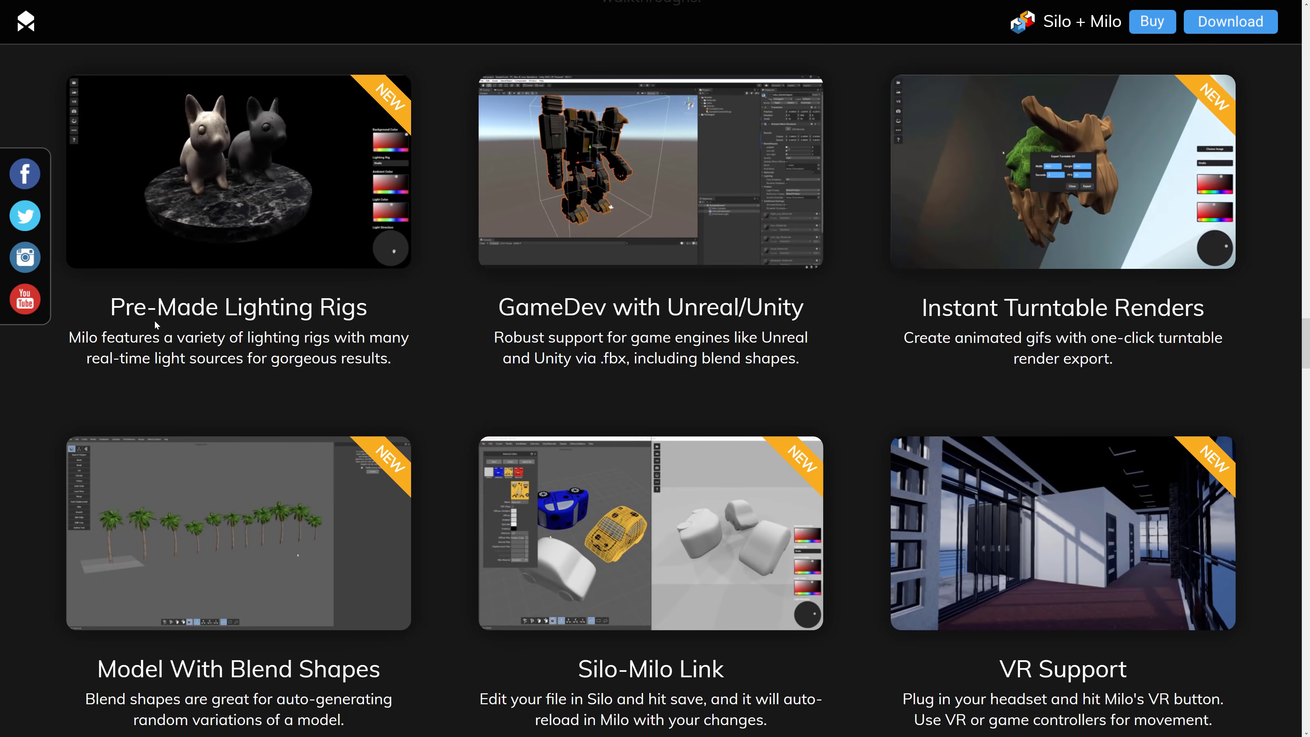
{"action": "scroll", "coordinate": [156, 319], "scroll_direction": "down", "scroll_amount": 5}
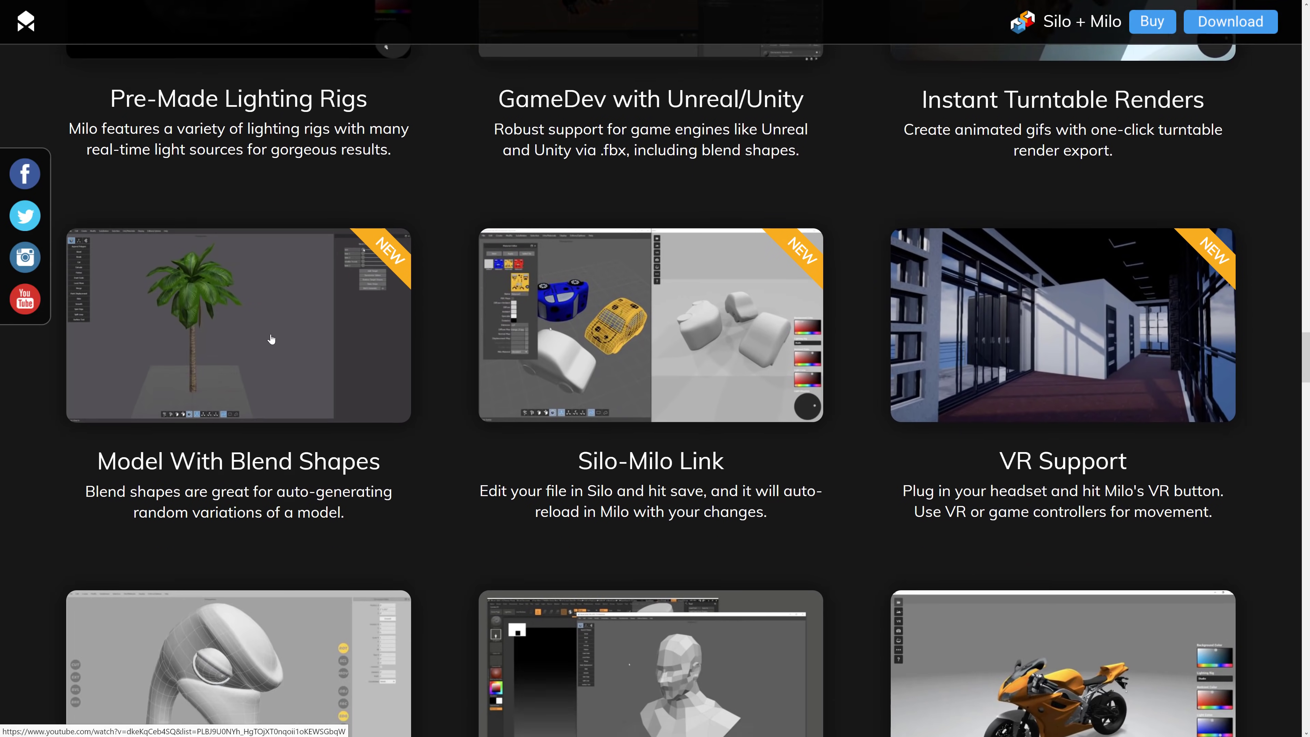
{"action": "scroll", "coordinate": [562, 444], "scroll_direction": "down", "scroll_amount": 1}
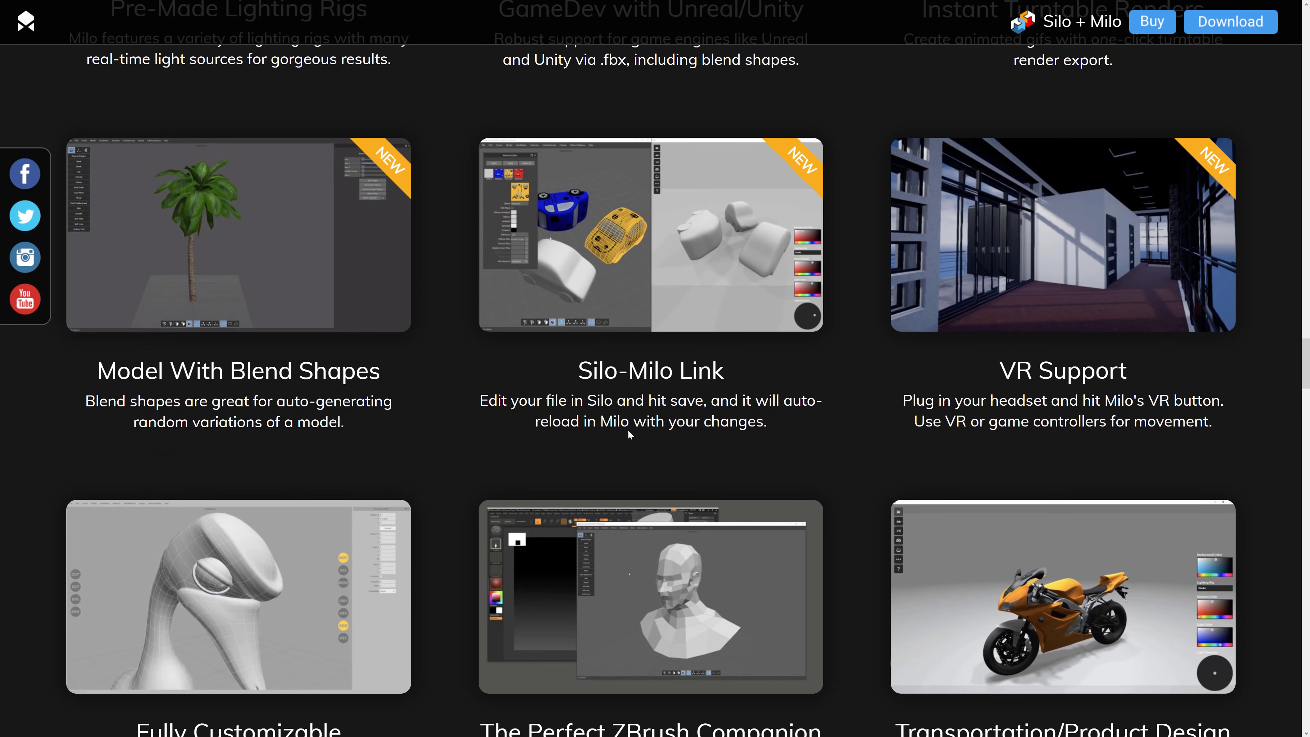
{"action": "scroll", "coordinate": [750, 459], "scroll_direction": "down", "scroll_amount": 5}
{"action": "scroll", "coordinate": [749, 460], "scroll_direction": "down", "scroll_amount": 1}
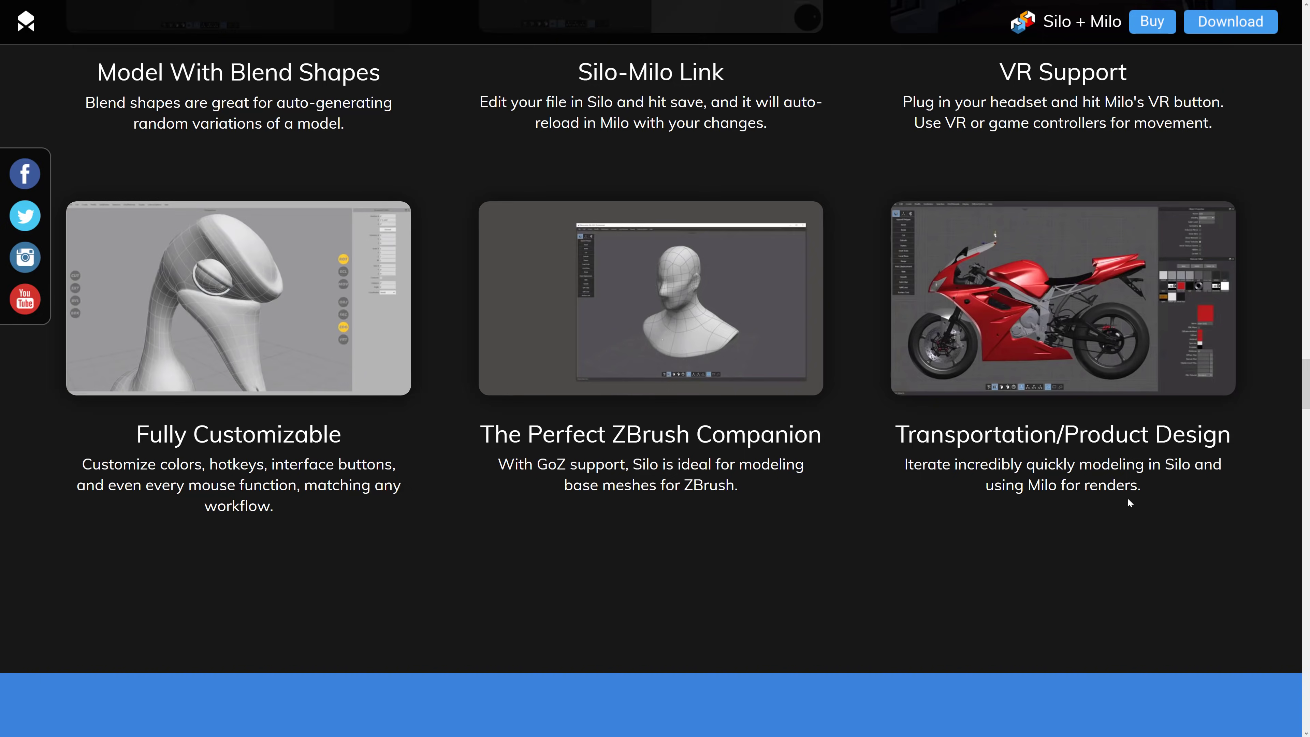
Look through the web page's Silo learning series and the #MadeInSilo Moto RKD Dash showcase
{"action": "scroll", "coordinate": [883, 474], "scroll_direction": "down", "scroll_amount": 15}
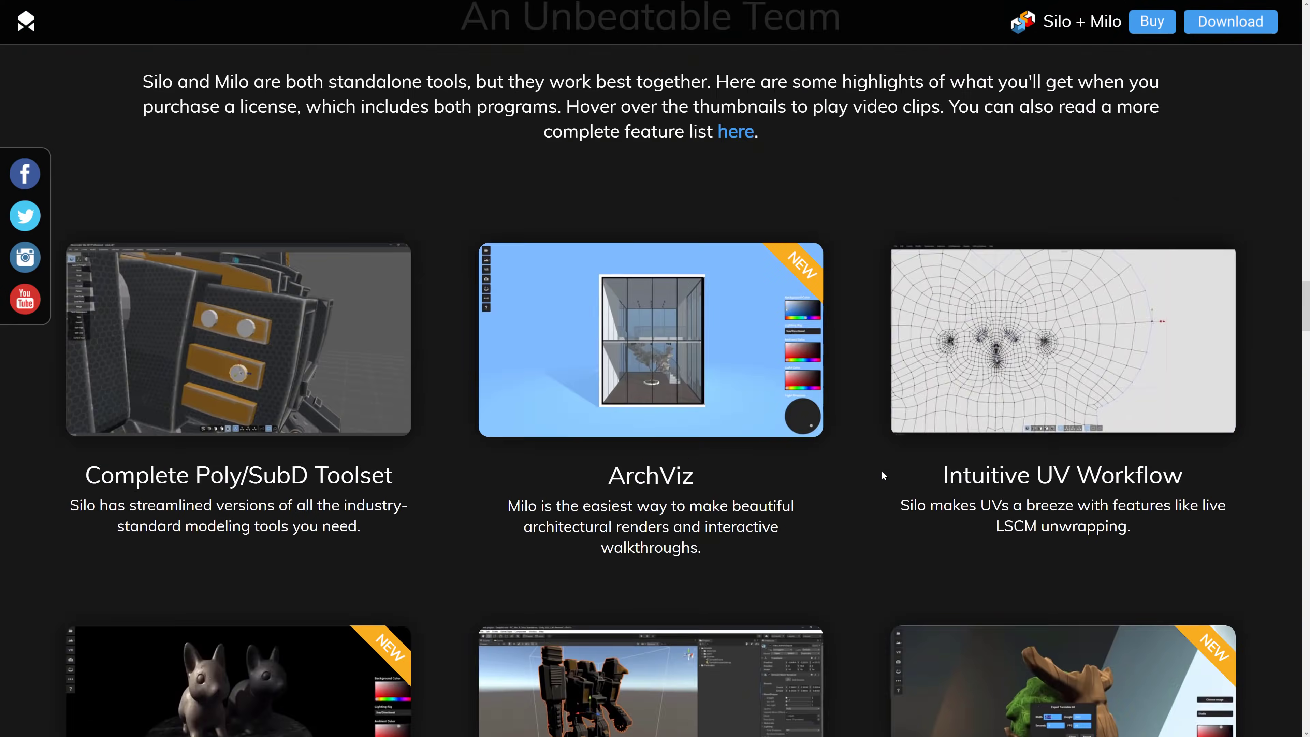
{"action": "scroll", "coordinate": [881, 470], "scroll_direction": "down", "scroll_amount": 20}
{"action": "scroll", "coordinate": [884, 460], "scroll_direction": "up", "scroll_amount": 8}
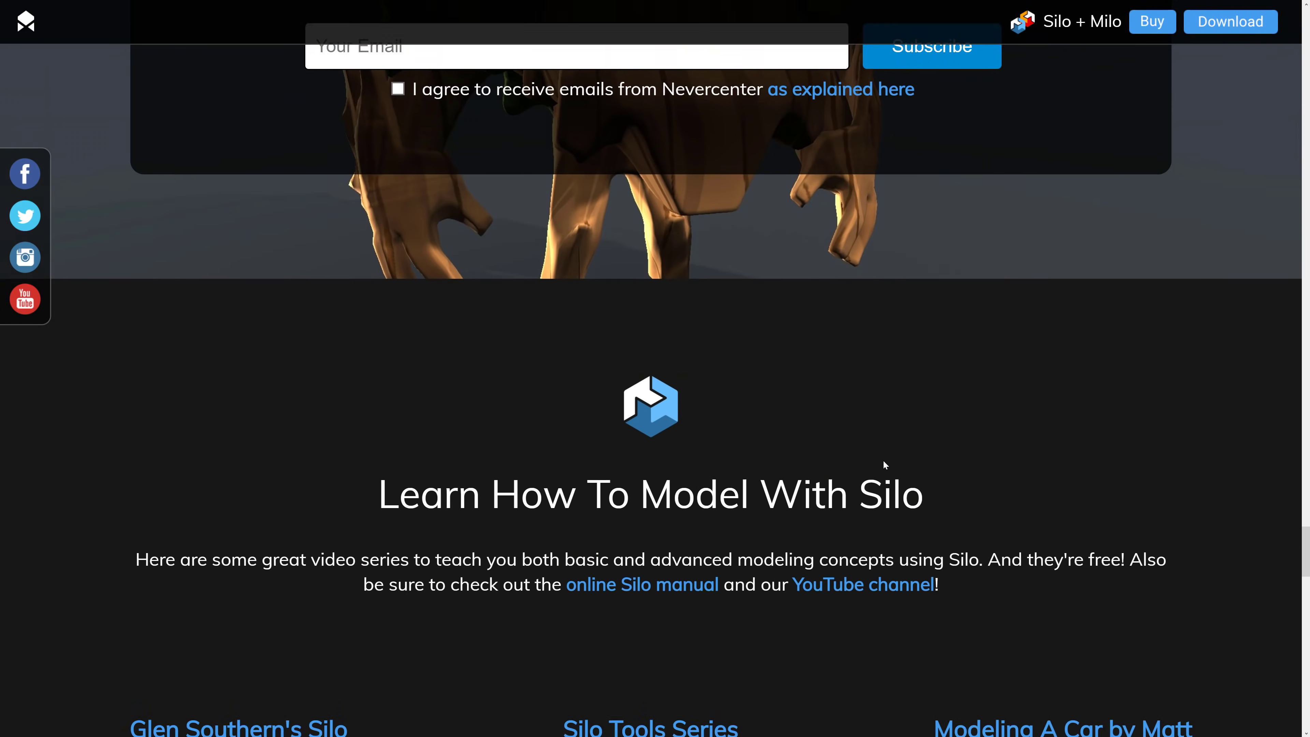
{"action": "scroll", "coordinate": [882, 460], "scroll_direction": "up", "scroll_amount": 12}
{"action": "scroll", "coordinate": [883, 458], "scroll_direction": "down", "scroll_amount": 10}
{"action": "scroll", "coordinate": [882, 458], "scroll_direction": "down", "scroll_amount": 15}
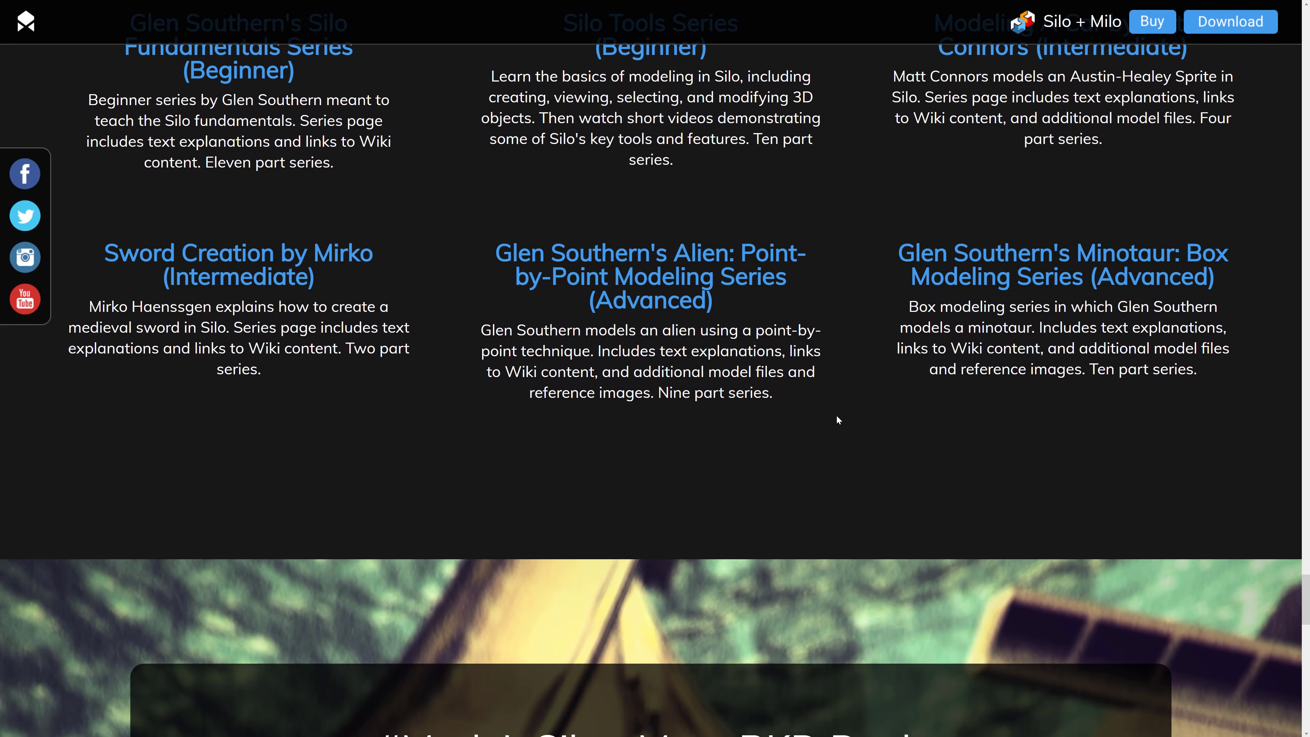
{"action": "scroll", "coordinate": [814, 360], "scroll_direction": "down", "scroll_amount": 12}
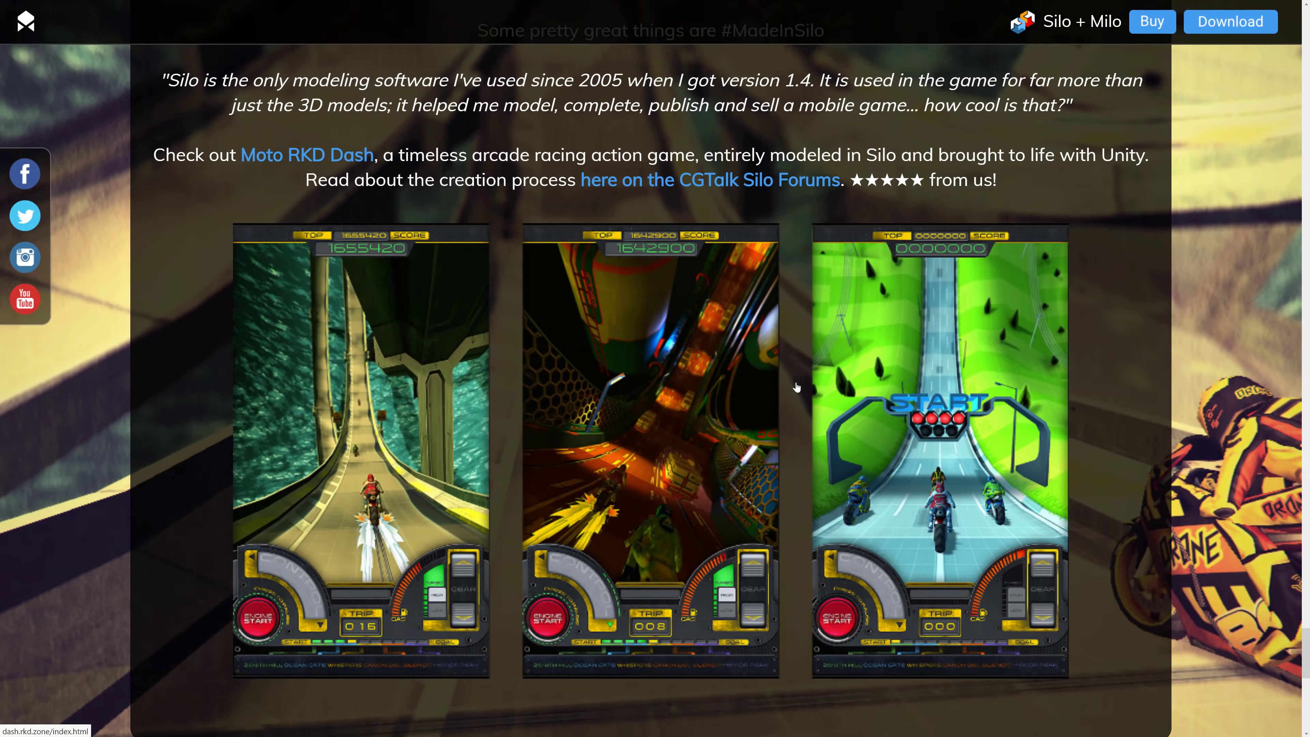
{"action": "scroll", "coordinate": [796, 387], "scroll_direction": "down", "scroll_amount": 4}
{"action": "scroll", "coordinate": [768, 420], "scroll_direction": "up", "scroll_amount": 8}
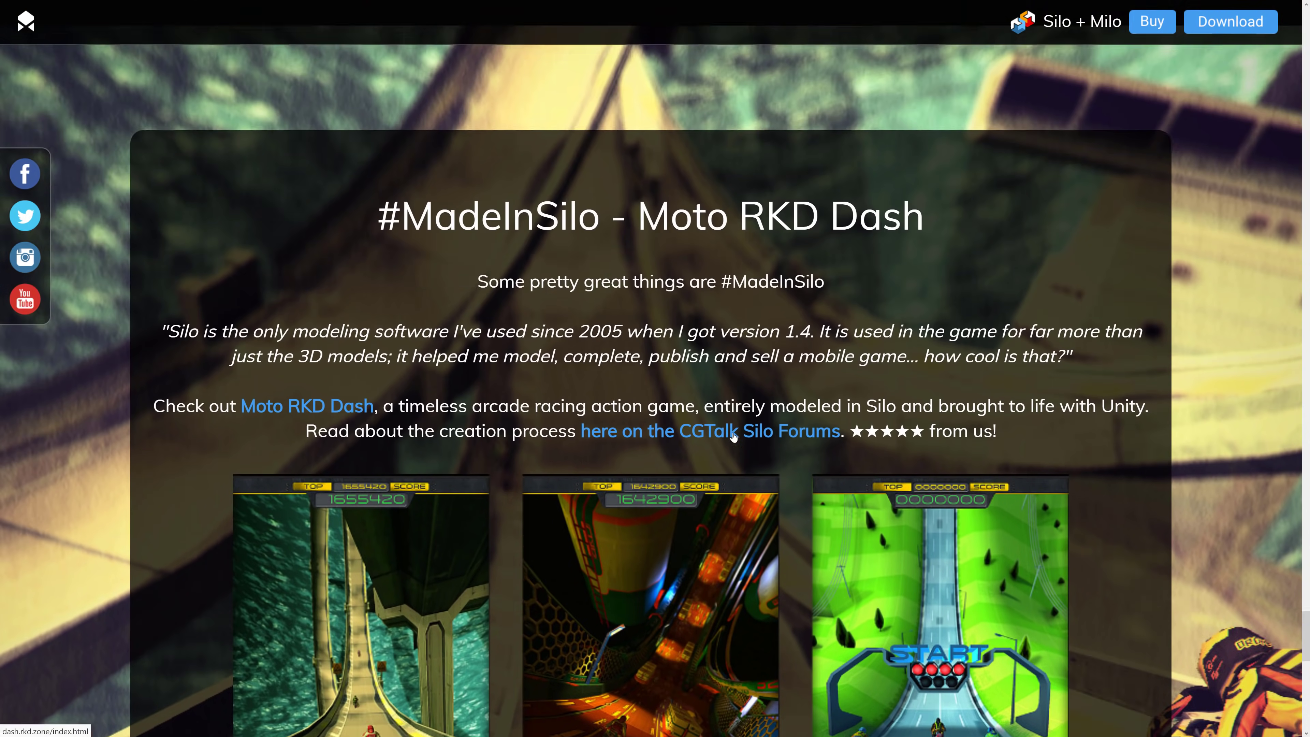
Revisit the web page's Silo 2021 update section and switch back to Silo 2021
{"action": "scroll", "coordinate": [733, 437], "scroll_direction": "up", "scroll_amount": 20}
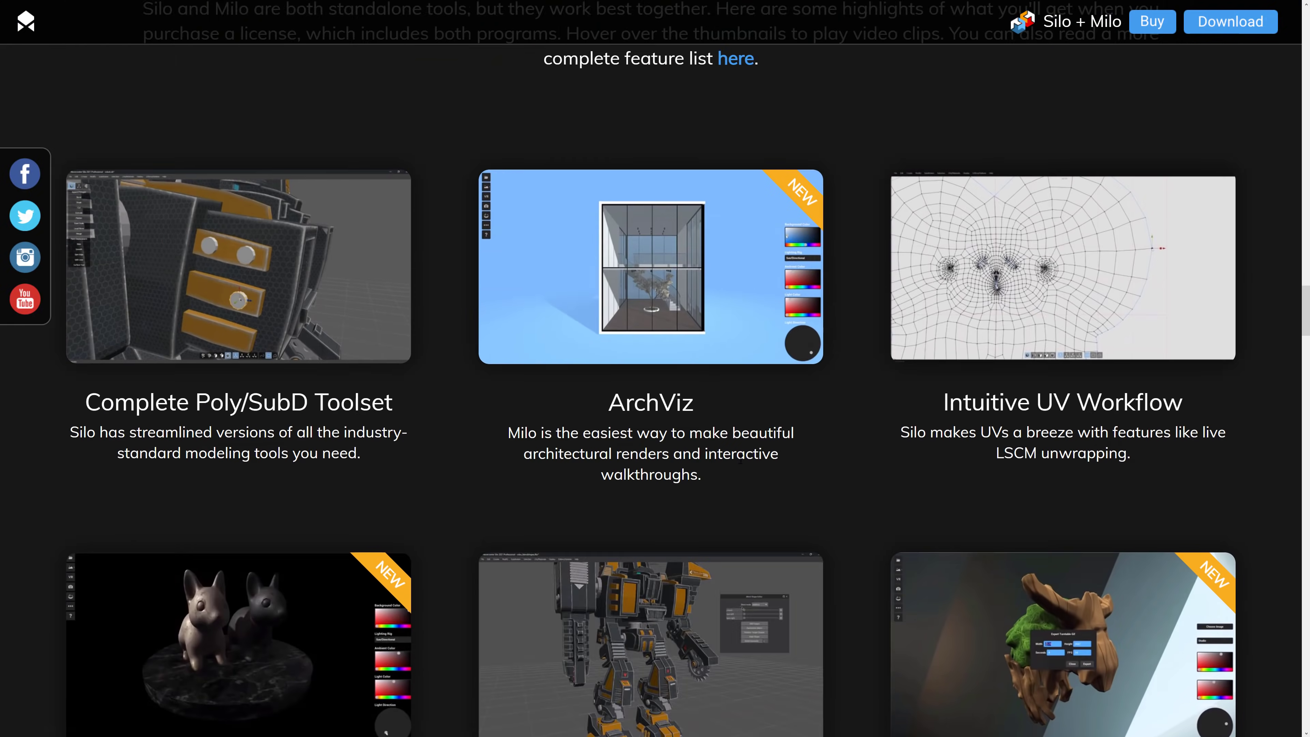
{"action": "scroll", "coordinate": [738, 464], "scroll_direction": "up", "scroll_amount": 15}
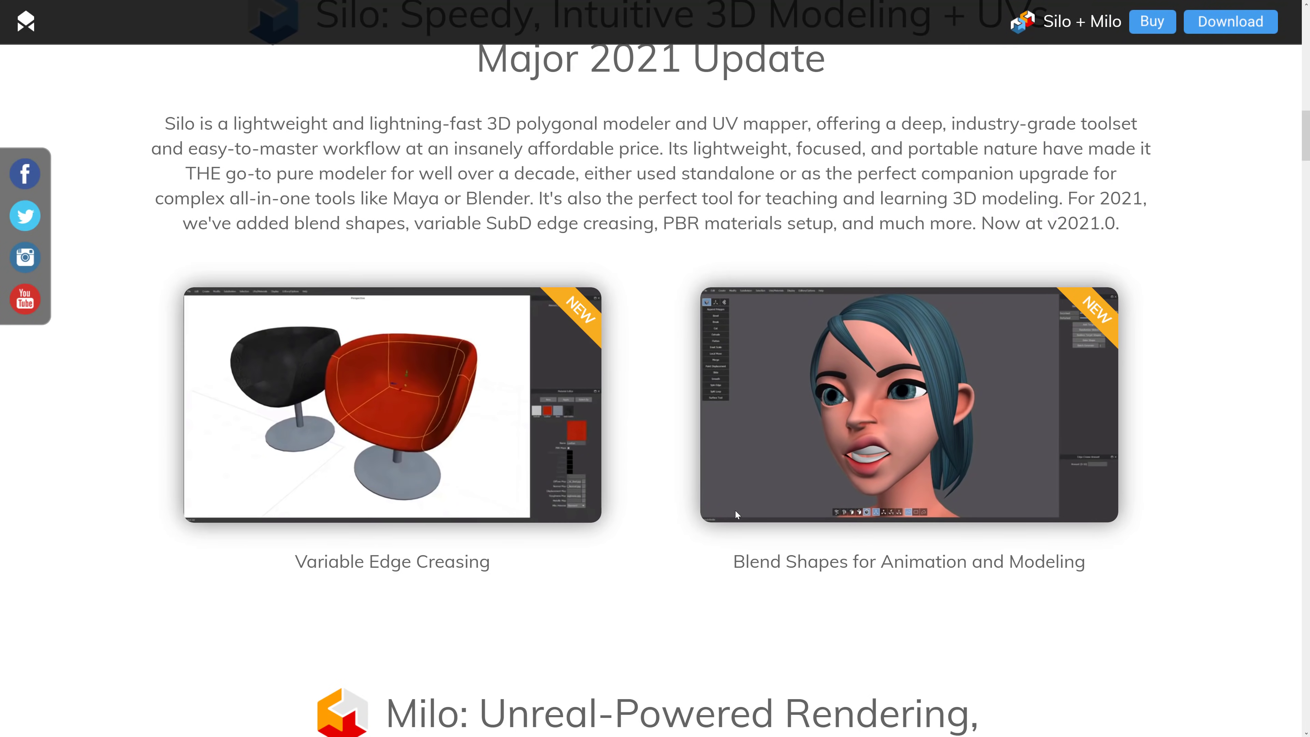
{"action": "scroll", "coordinate": [736, 512], "scroll_direction": "up", "scroll_amount": 5}
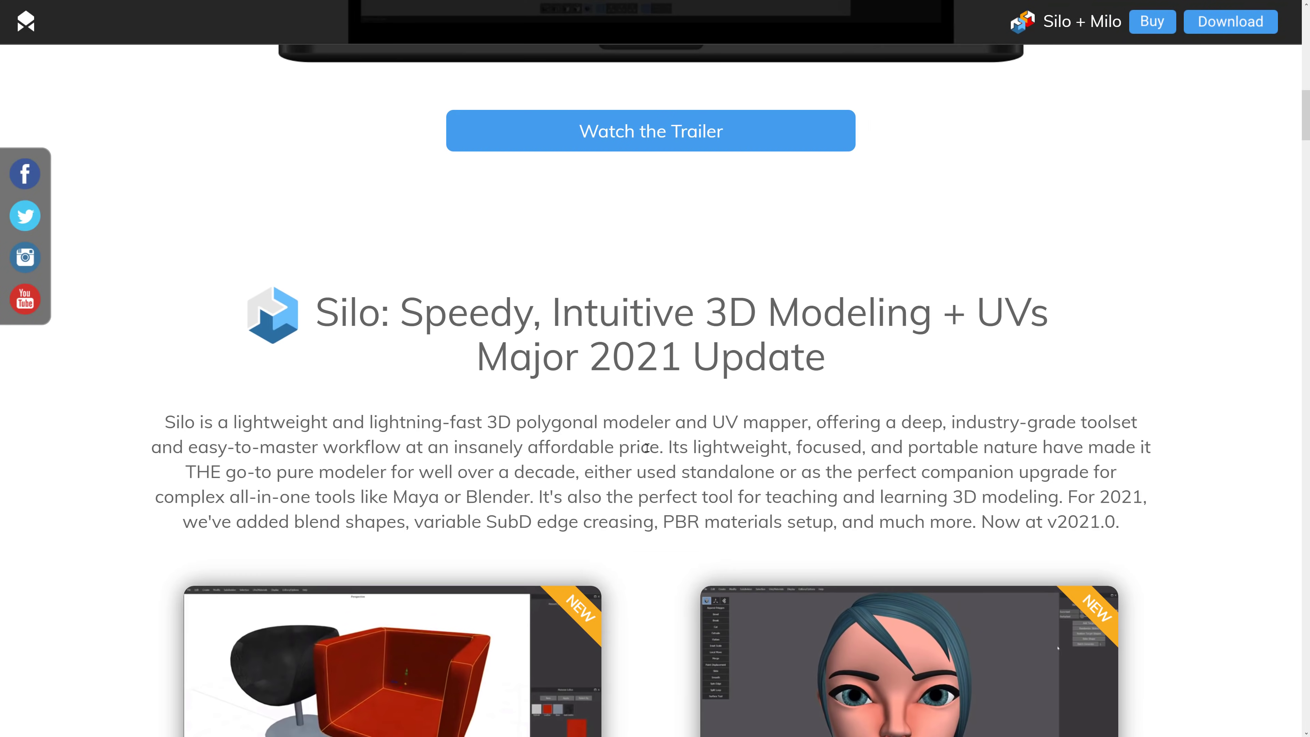
{"action": "key", "text": "alt+Tab"}
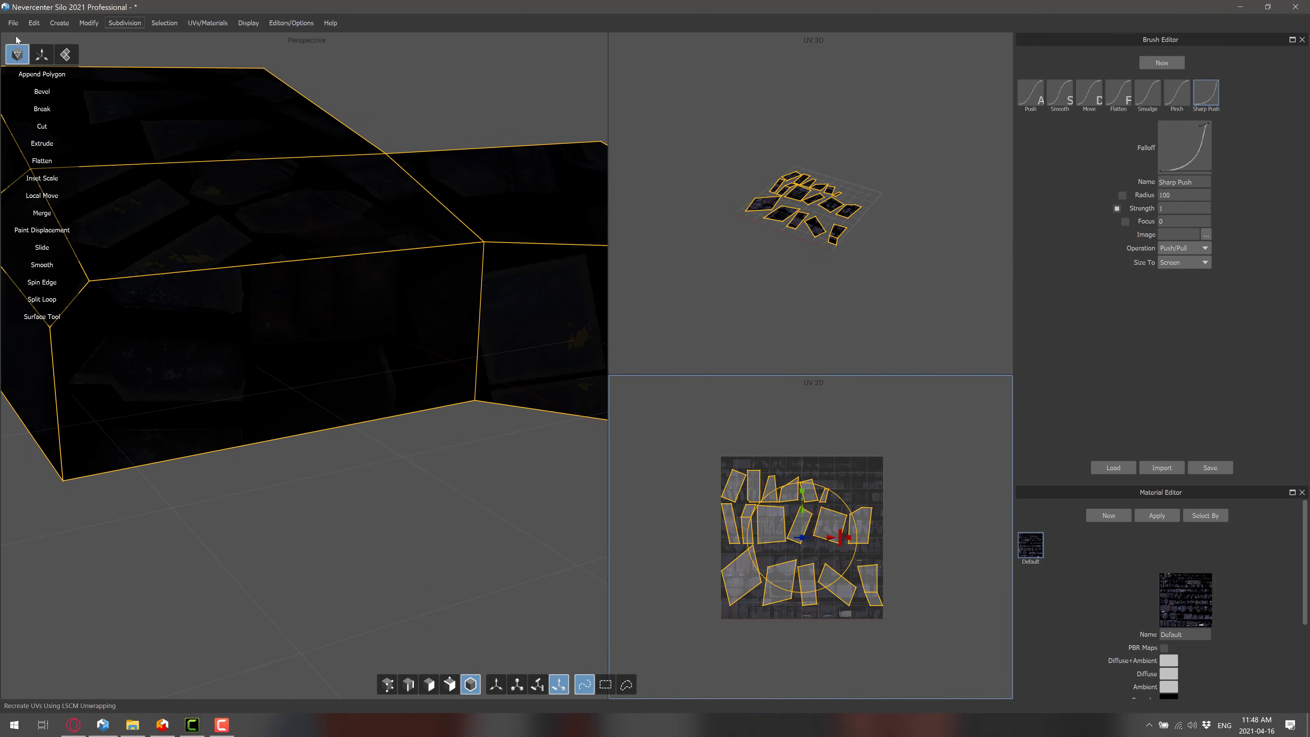
Check the file formats supported for loading into the scene, leaving without loading a file
{"action": "left_click", "coordinate": [12, 23]}
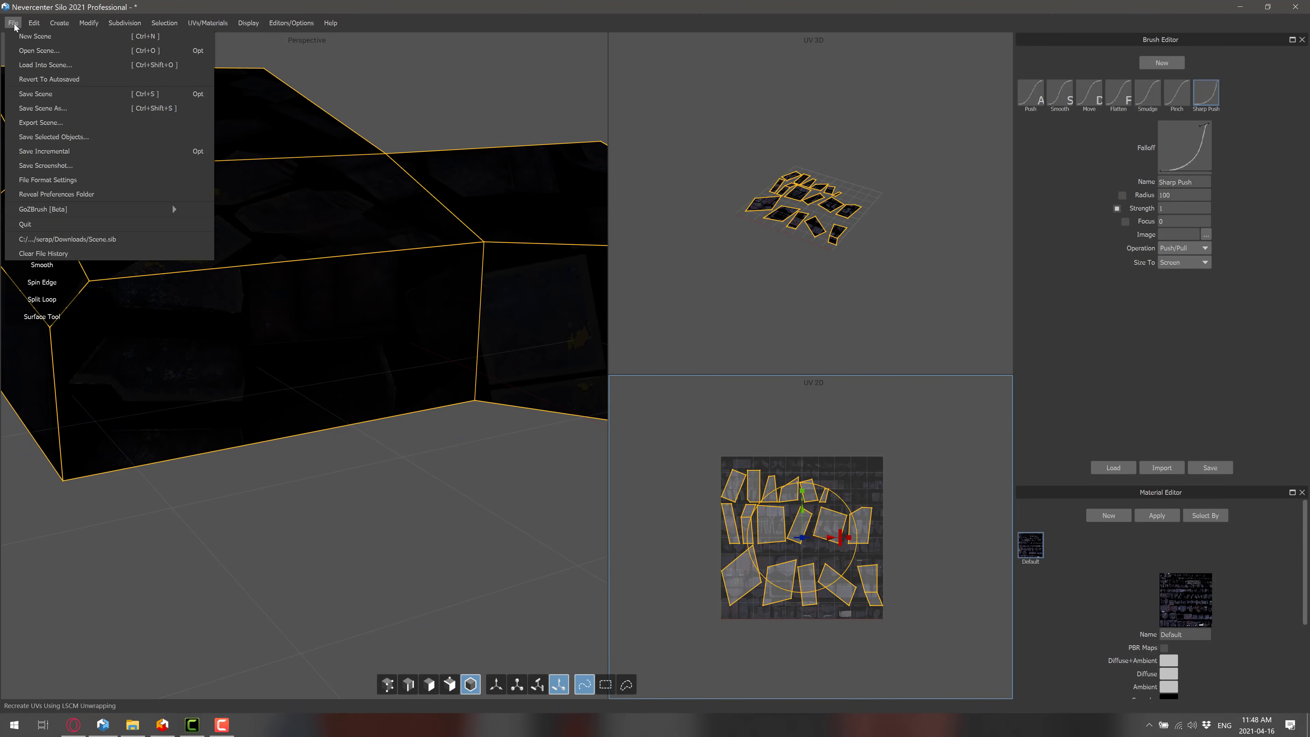
{"action": "left_click", "coordinate": [42, 64]}
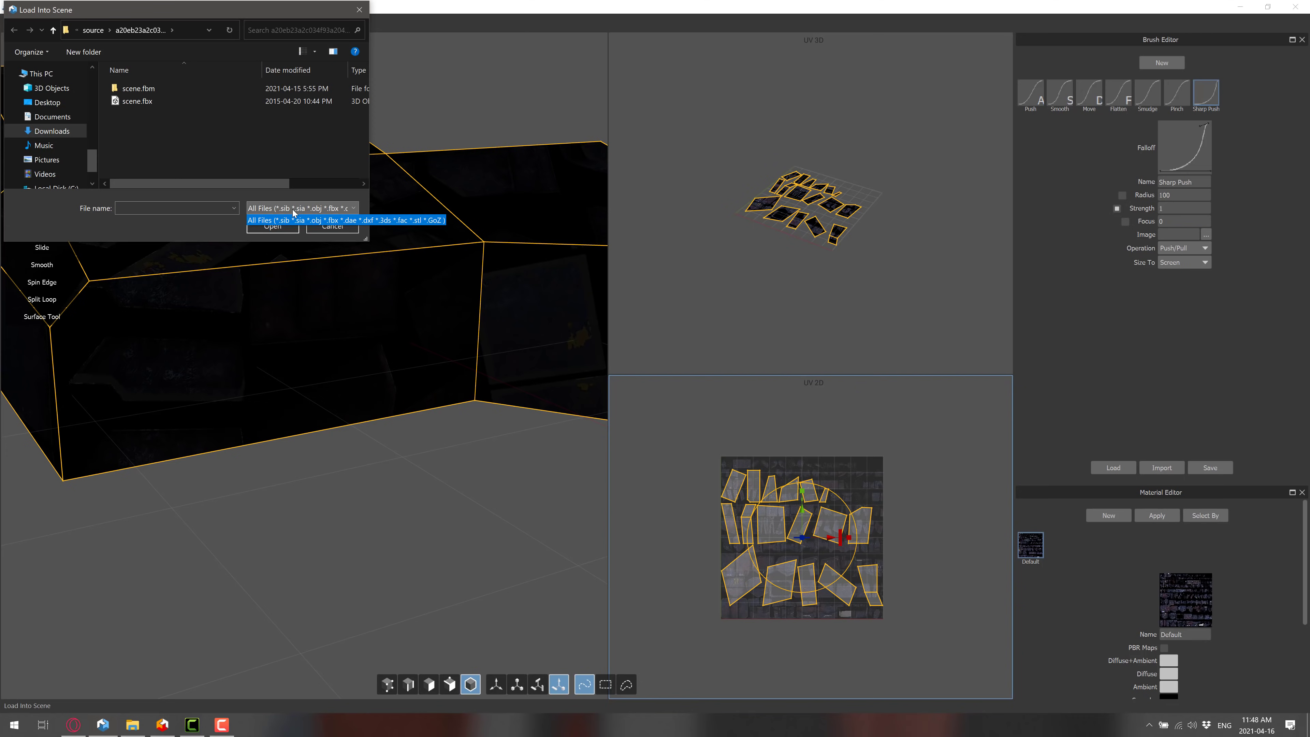
{"action": "left_click", "coordinate": [330, 221]}
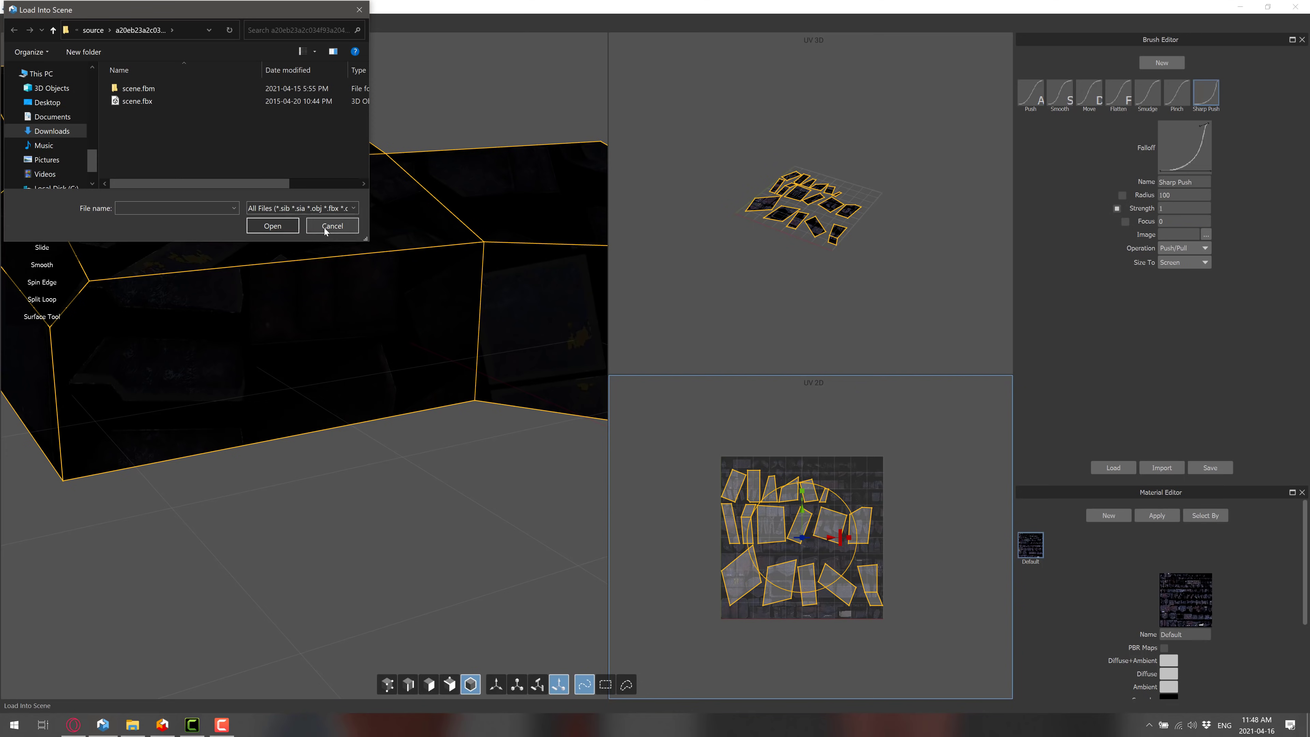
{"action": "left_click", "coordinate": [332, 226]}
Review the file formats available for exporting the scene, leaving without exporting
{"action": "left_click", "coordinate": [13, 22]}
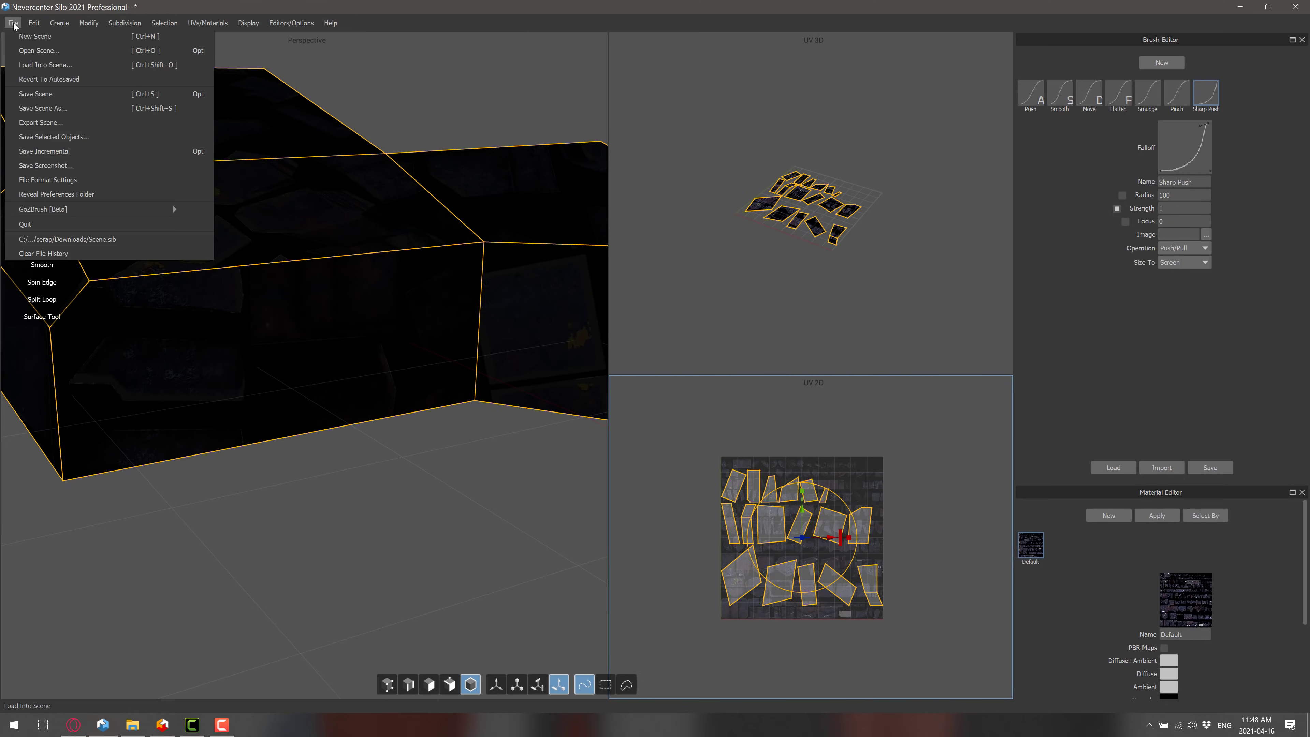
{"action": "left_click", "coordinate": [31, 122]}
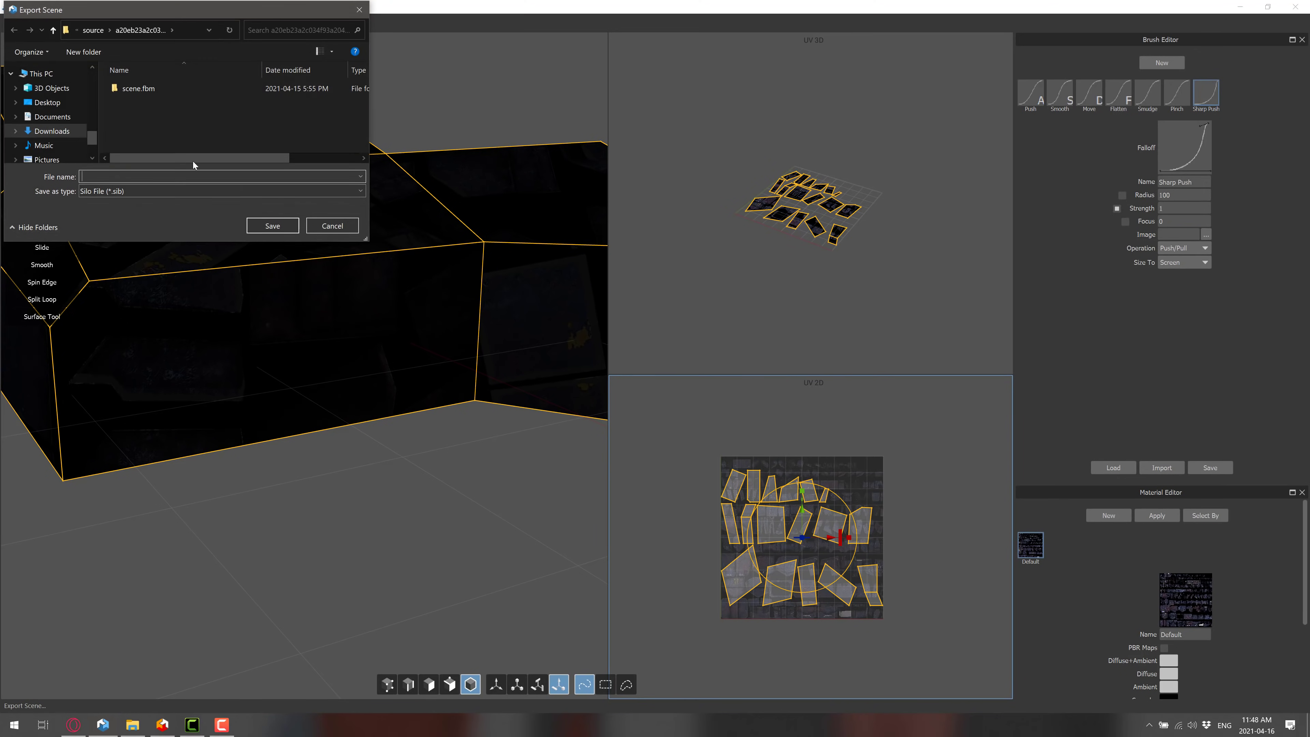
{"action": "left_click", "coordinate": [232, 192]}
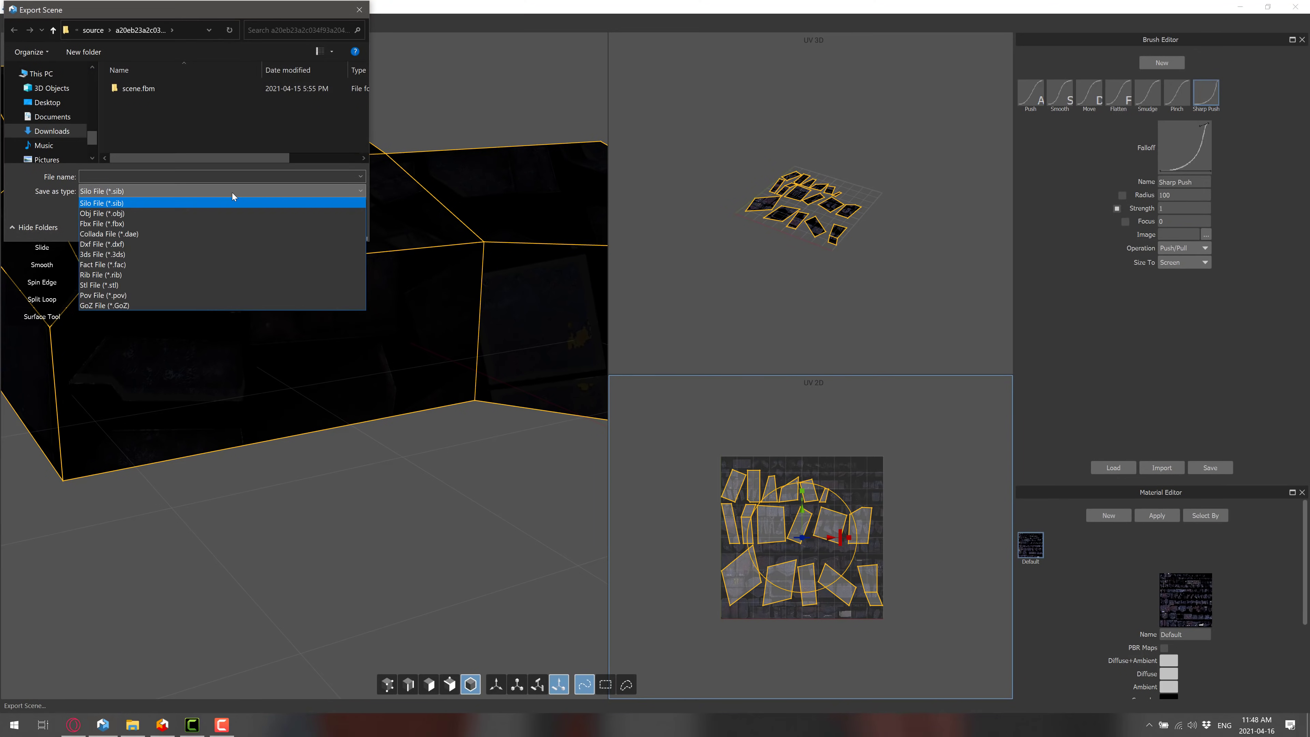
{"action": "key", "text": "Escape"}
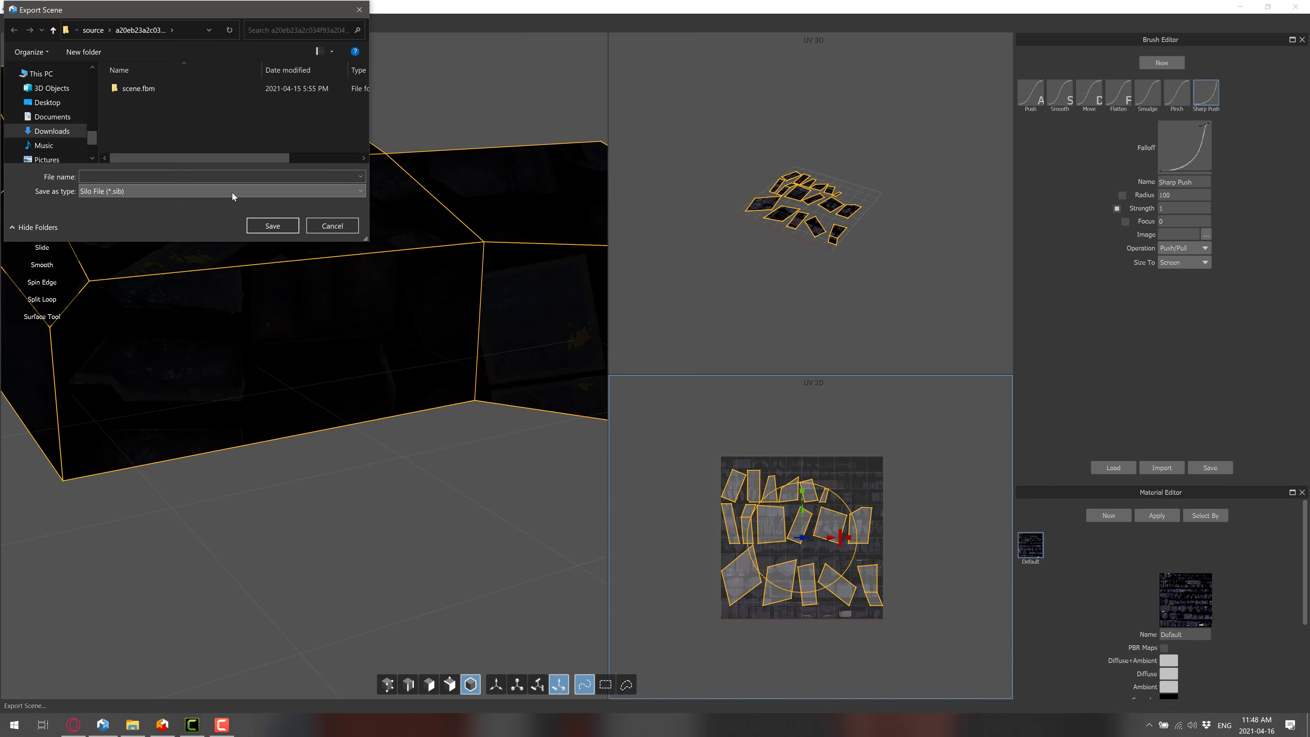
{"action": "key", "text": "Escape"}
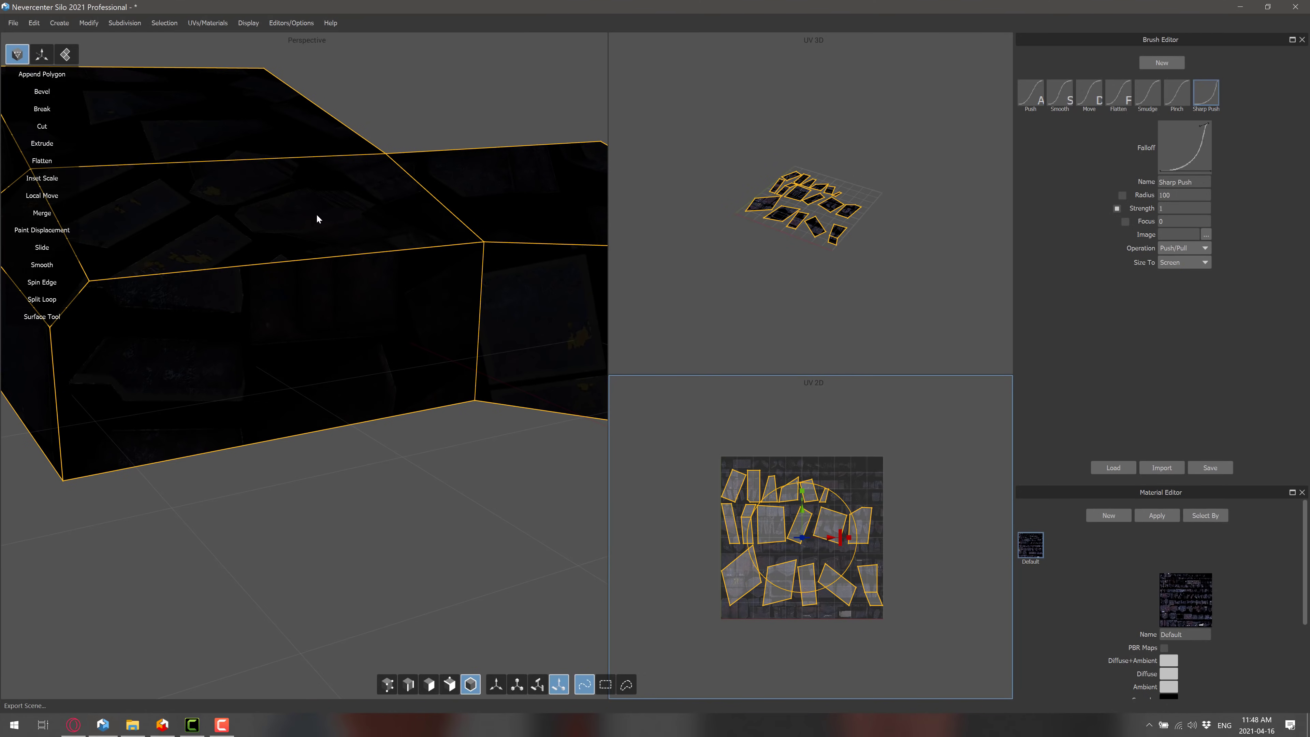